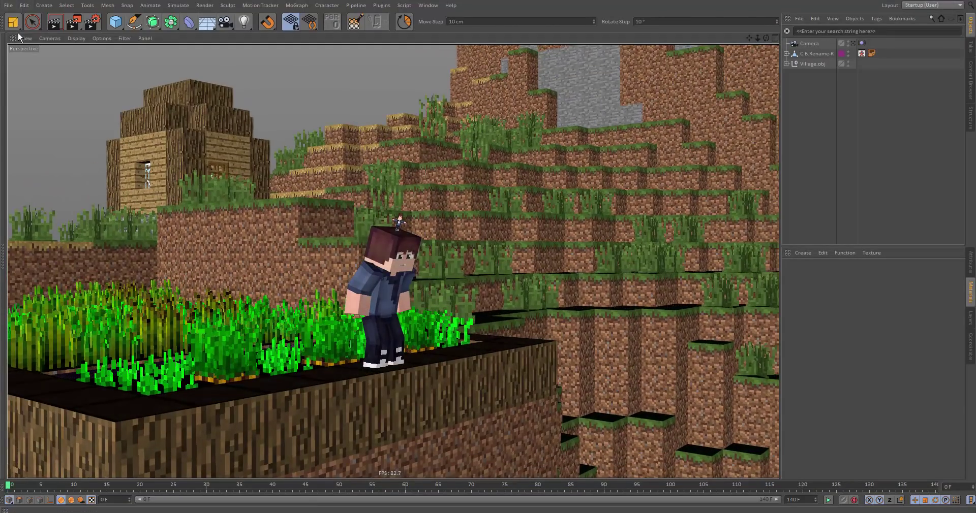
- Create a new empty project and add a plane primitive
click(8, 6)
click(78, 23)
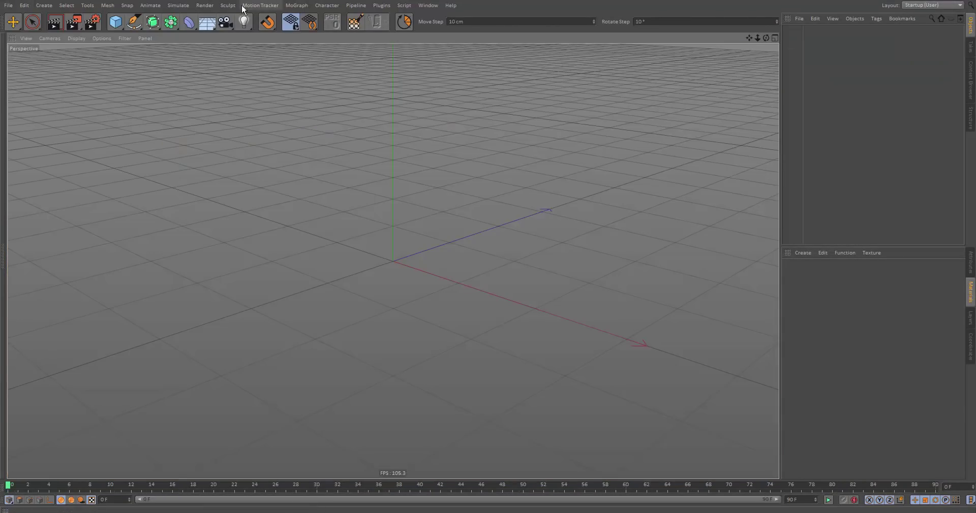
click(115, 22)
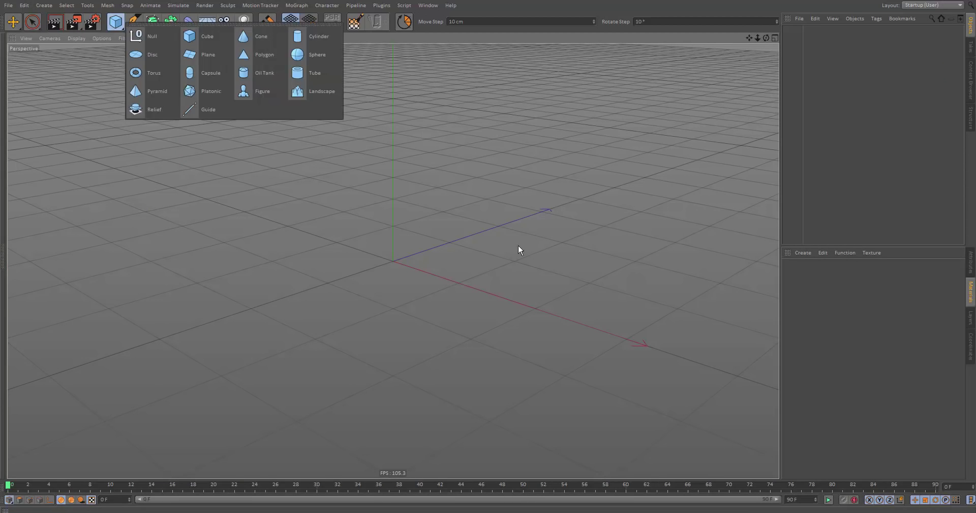
click(193, 54)
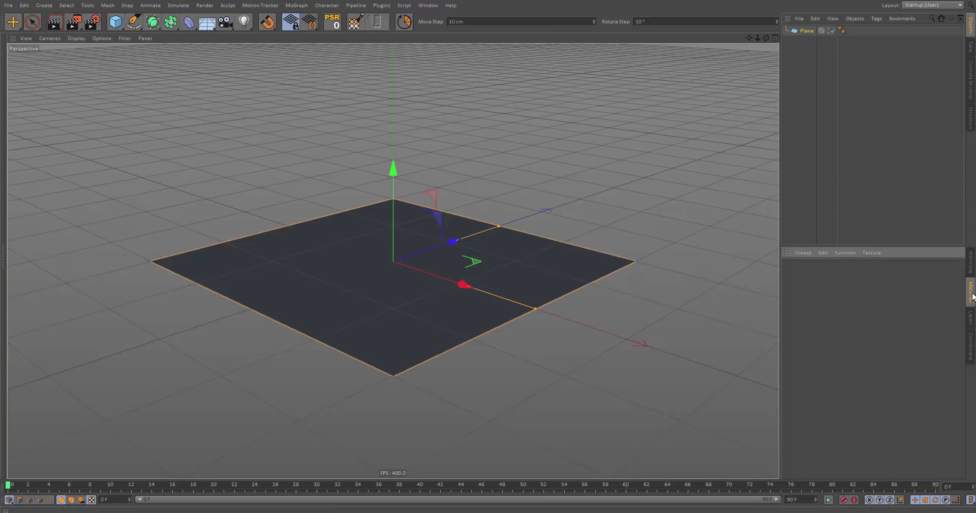
- Create a material using the sun image from the textures environment folder as its Color texture, with sampling None and Reflectance off
double_click(909, 285)
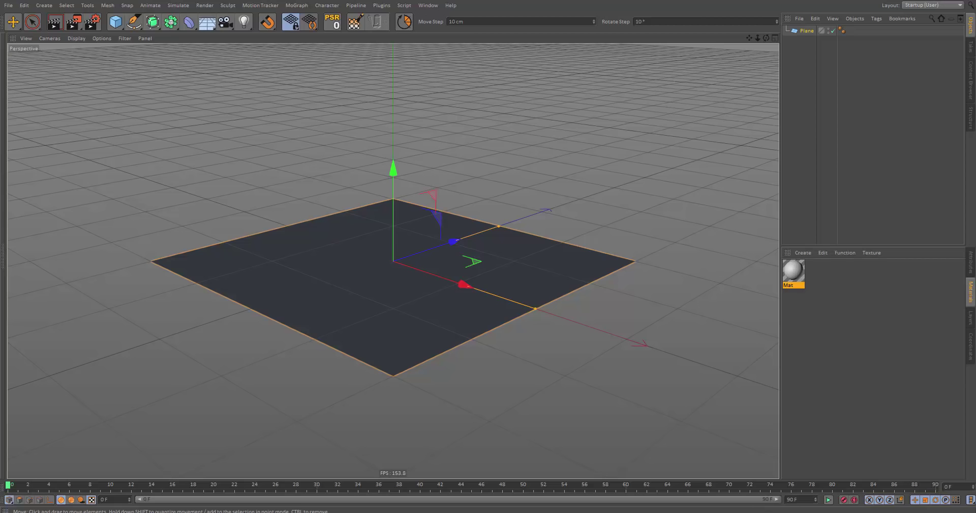
double_click(793, 271)
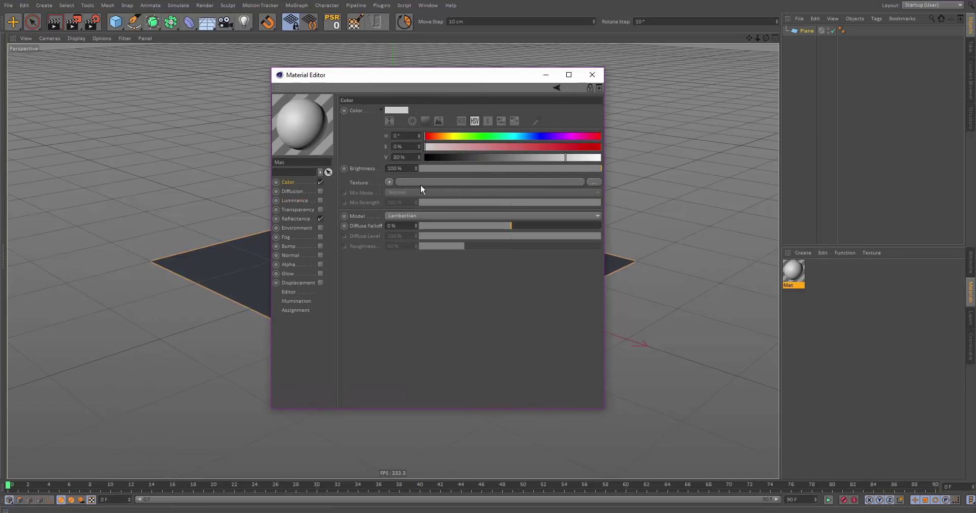
click(422, 182)
click(427, 107)
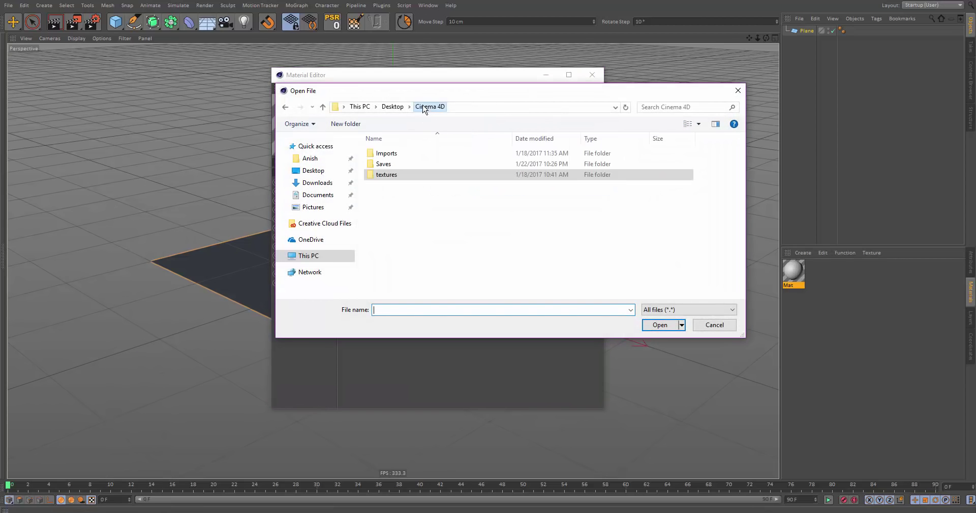
double_click(444, 178)
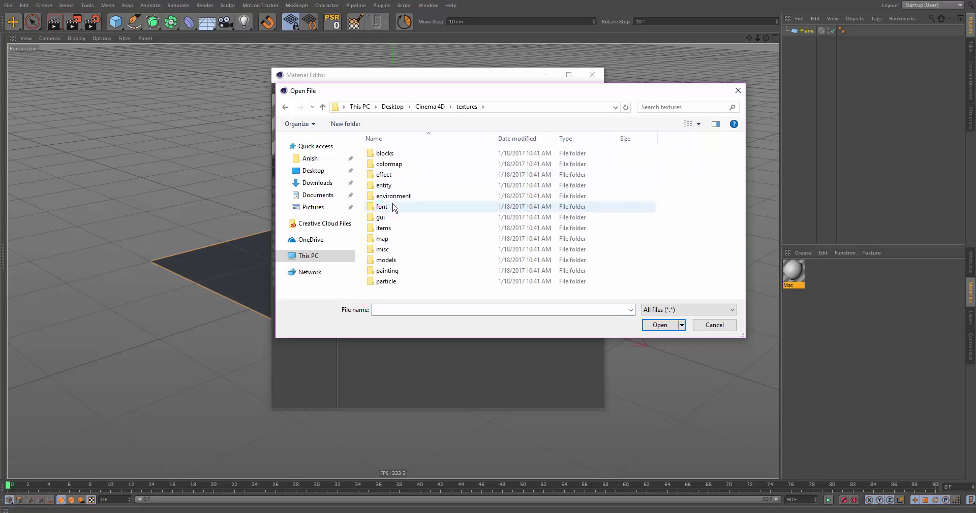
double_click(396, 197)
click(647, 175)
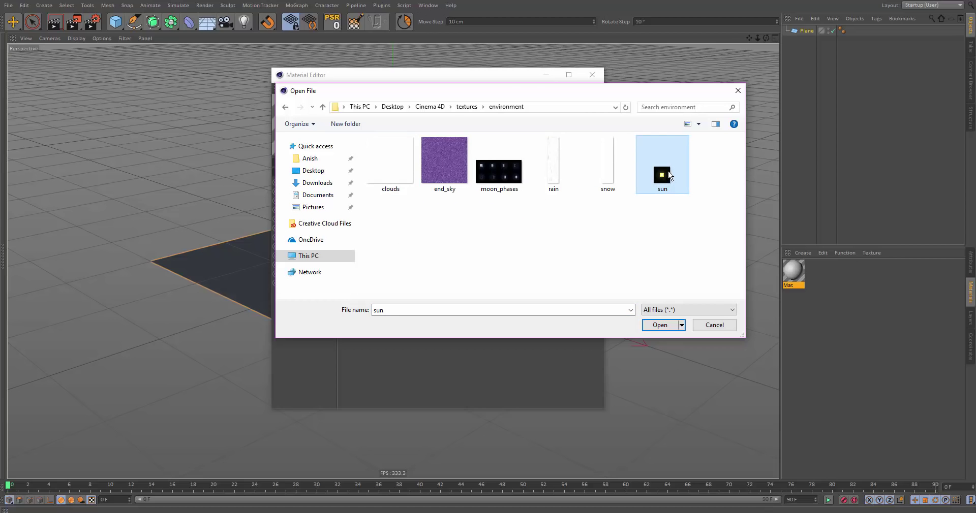
double_click(669, 175)
click(531, 295)
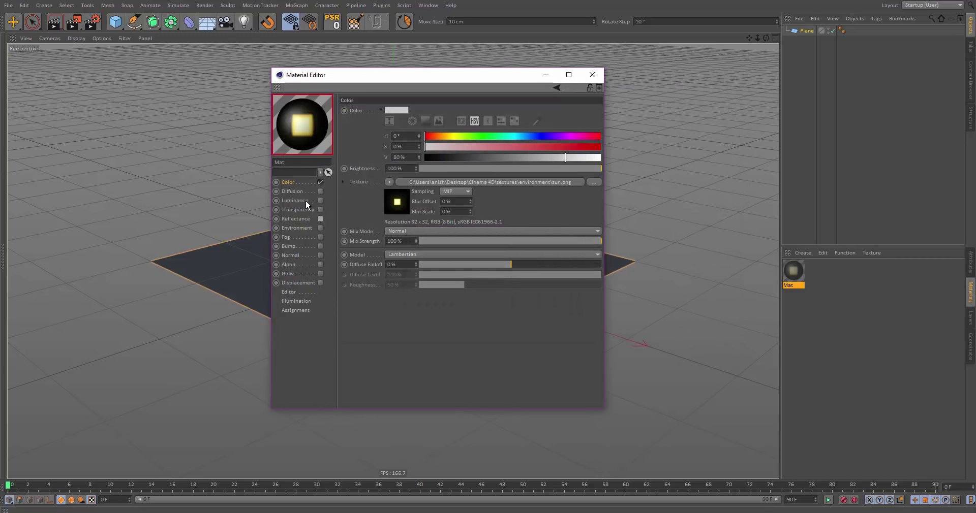
click(450, 191)
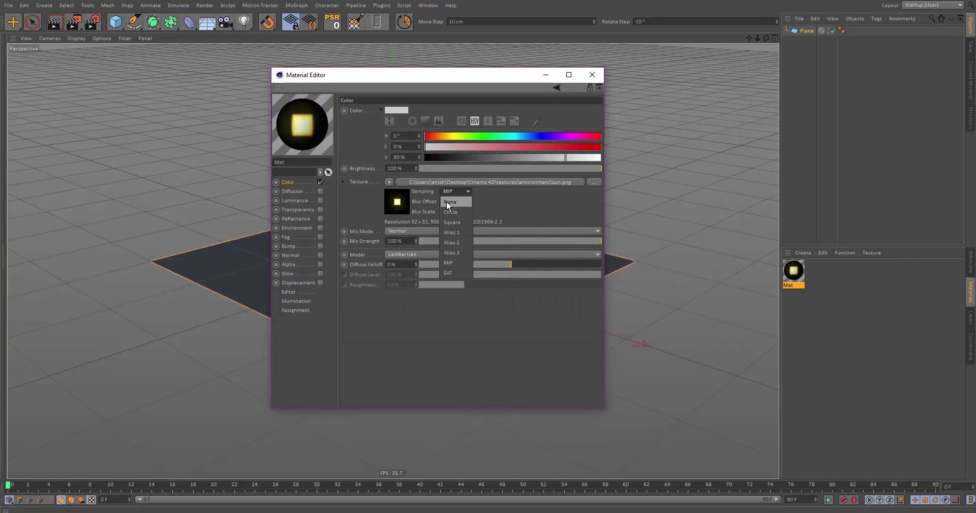
click(448, 202)
- Reuse the sun texture in the material's Luminance channel and apply the material to the plane
click(294, 200)
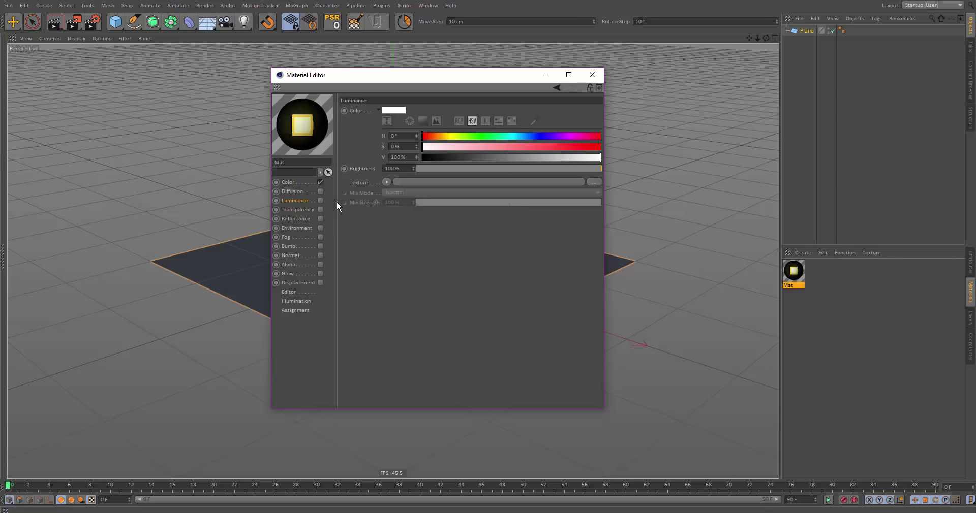
click(366, 181)
click(391, 224)
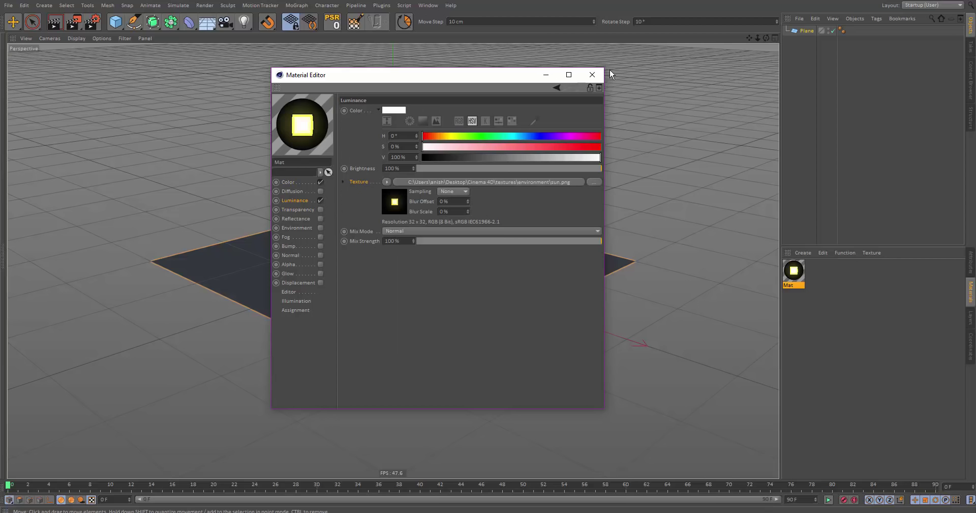
click(592, 75)
drag(796, 273, 569, 267)
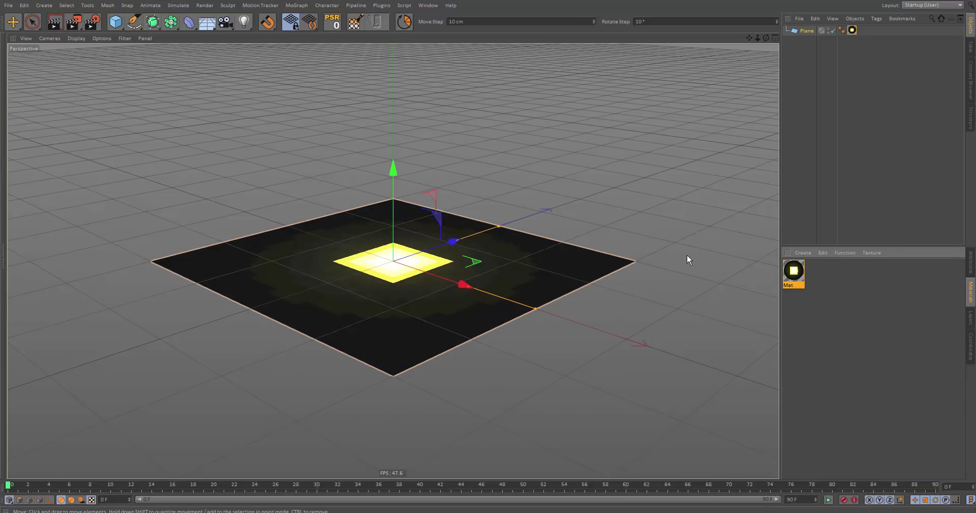
- Set the plane's width and height segments to 1 and its orientation to -Z
click(807, 31)
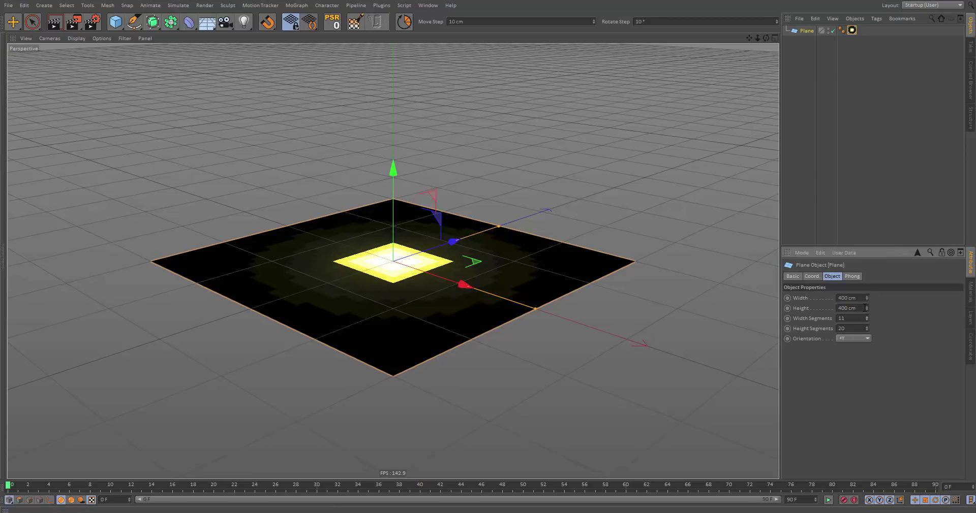
drag(866, 318, 867, 339)
click(867, 339)
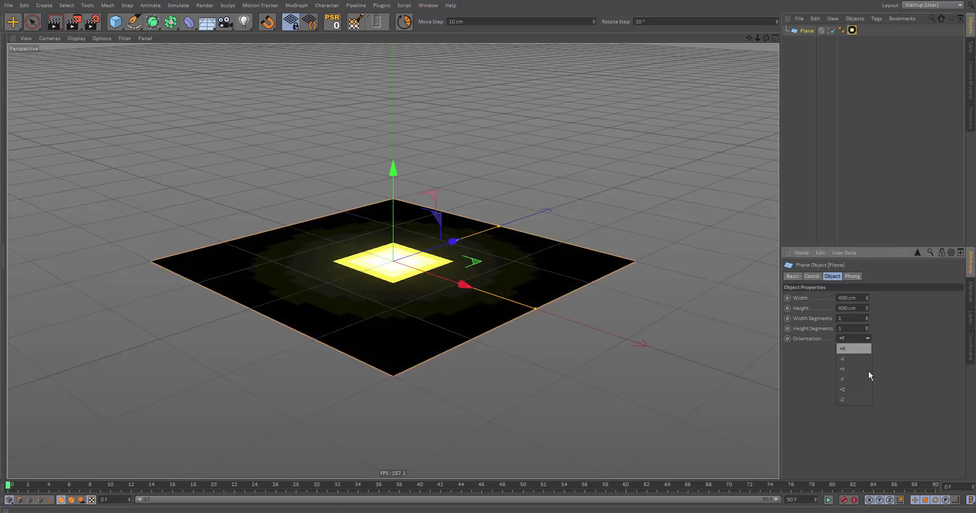
click(861, 400)
alt+drag(338, 239, 405, 5)
alt+drag(376, 289, 523, 203)
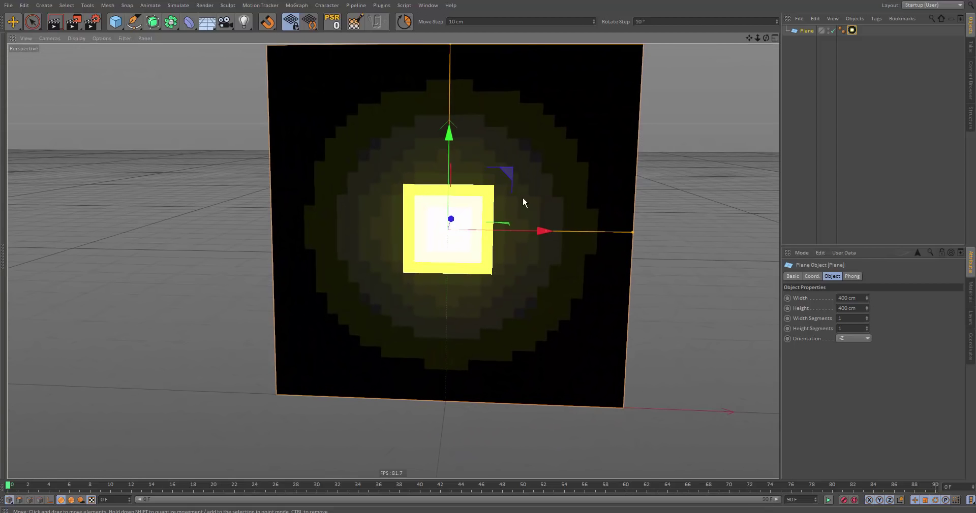
- Set the texture tag's Length U and Length V to 400% on the plane
click(852, 30)
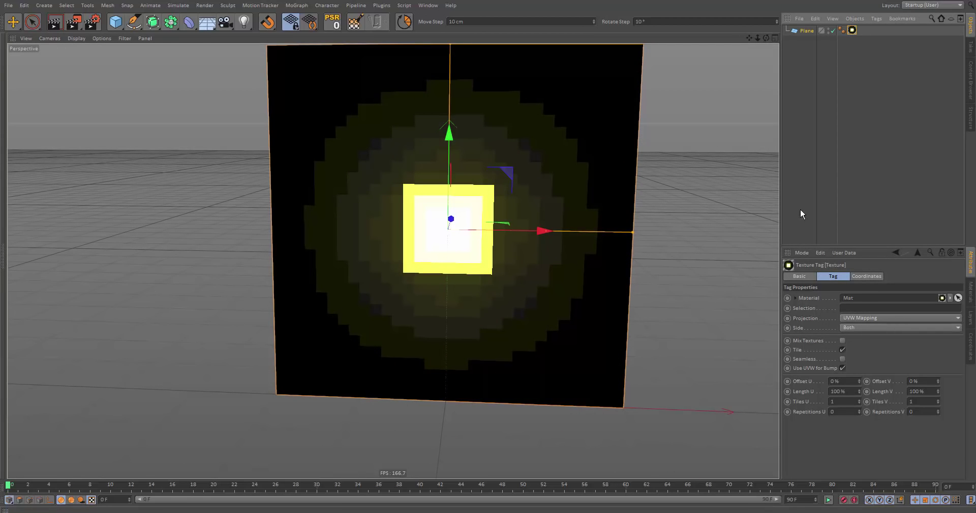
drag(858, 389, 838, 392)
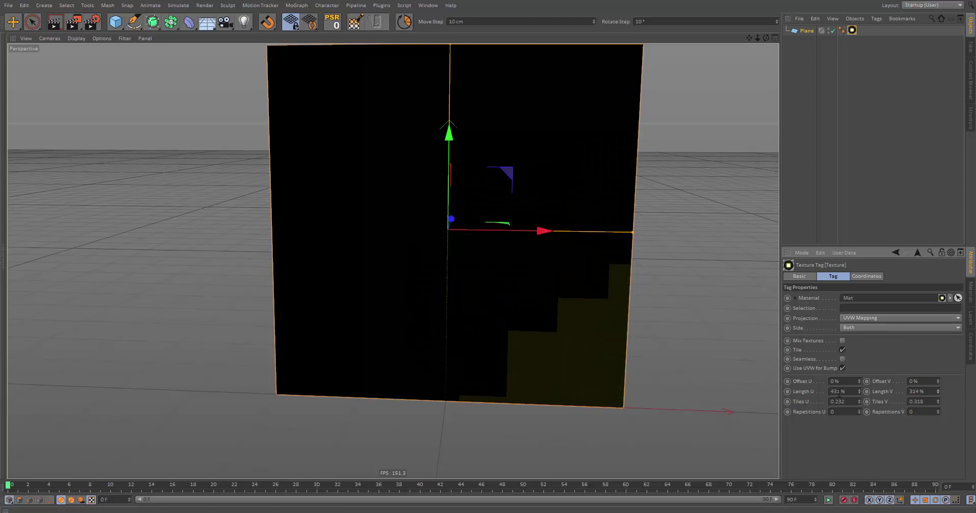
click(834, 390)
text(400)
key(Tab)
text(400)
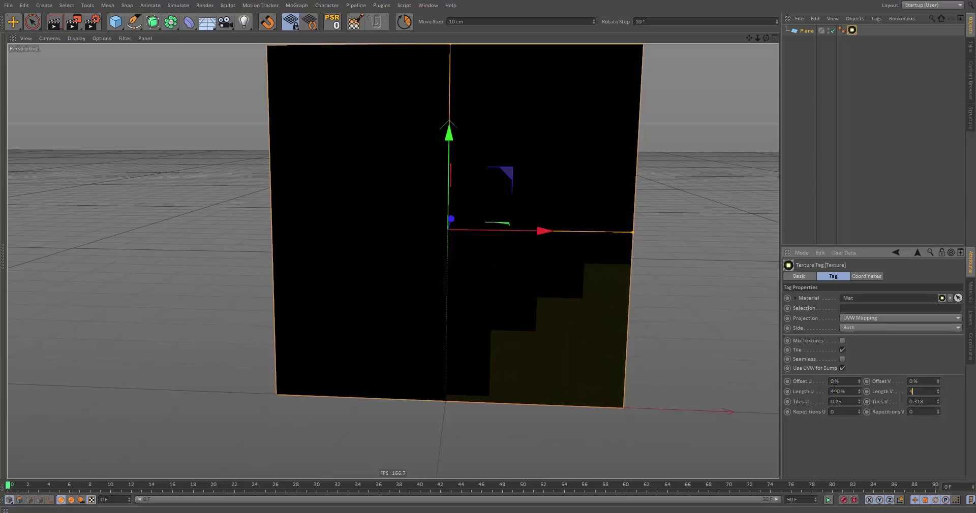
key(Return)
- Set the texture tag's Offset U and Offset V to -150% so the yellow square fills the plane
drag(860, 380, 895, 386)
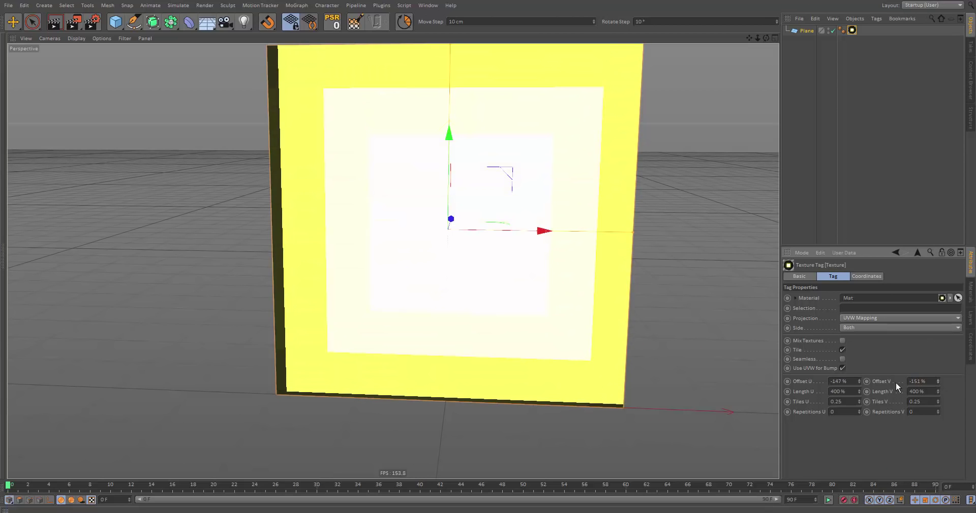
click(859, 382)
click(858, 383)
click(859, 382)
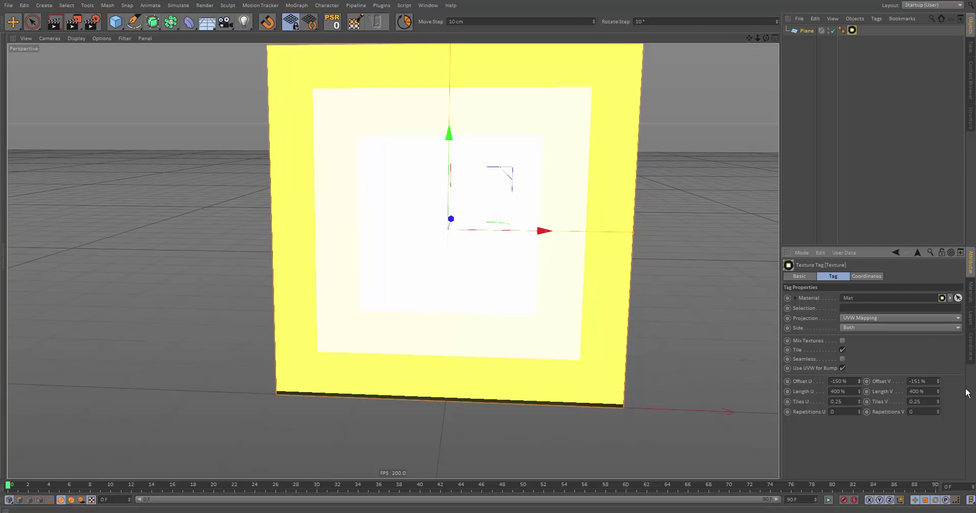
click(938, 380)
alt+drag(290, 255, 314, 328)
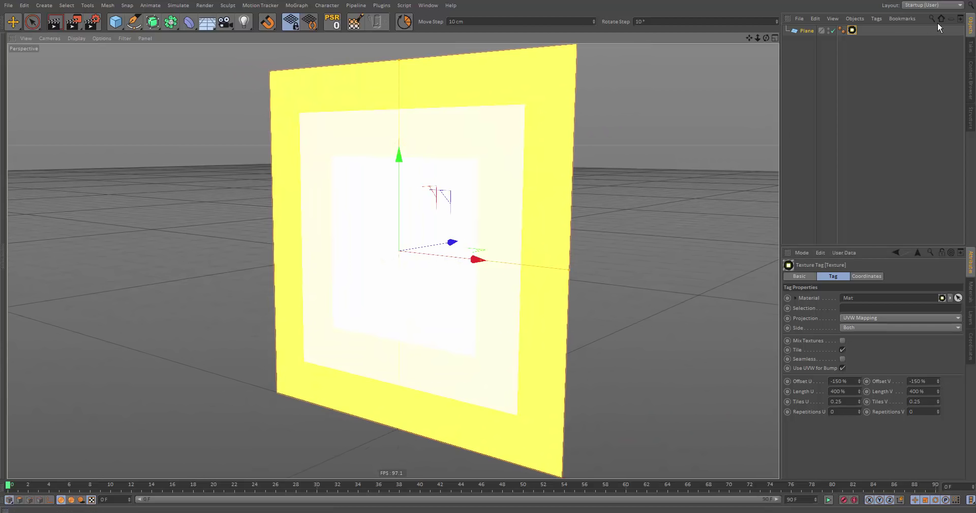
- Convert the sun plane to an editable polygon object and copy it into the open village project
click(792, 30)
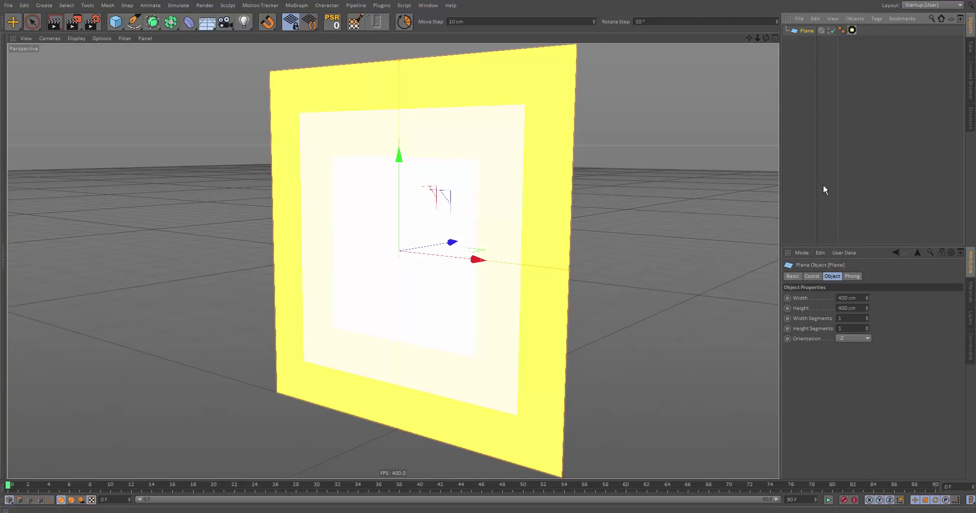
key(c)
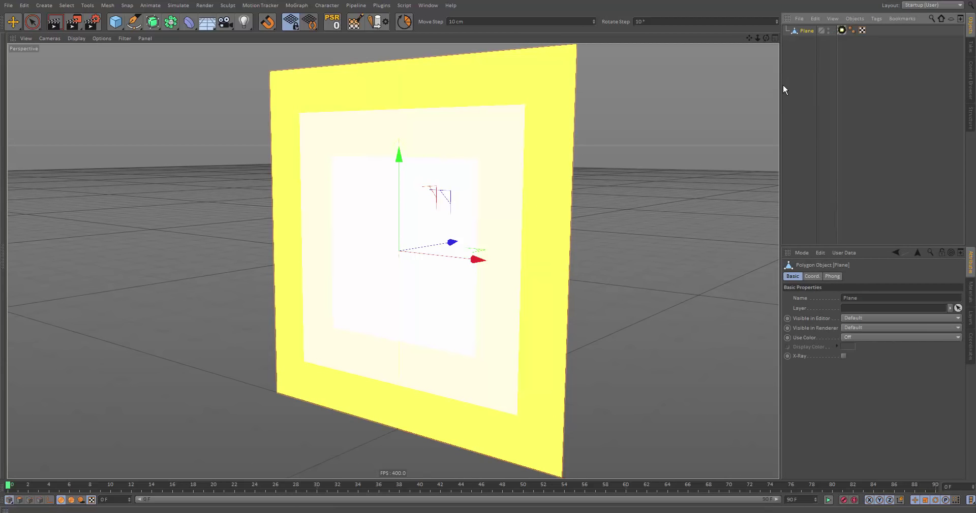
click(431, 4)
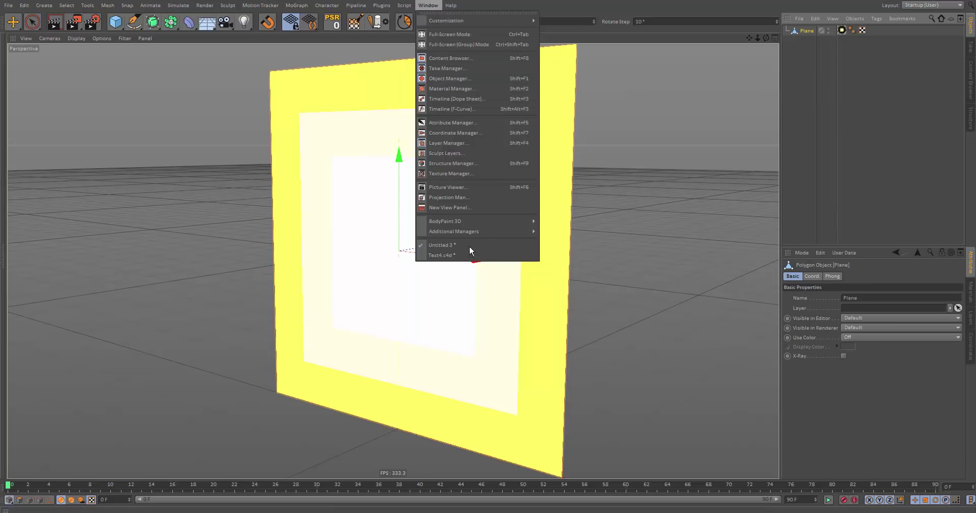
click(453, 262)
click(428, 5)
click(442, 261)
- Move the sun plane up beside the mountain peaks above the village
alt+right_drag(481, 222, 356, 335)
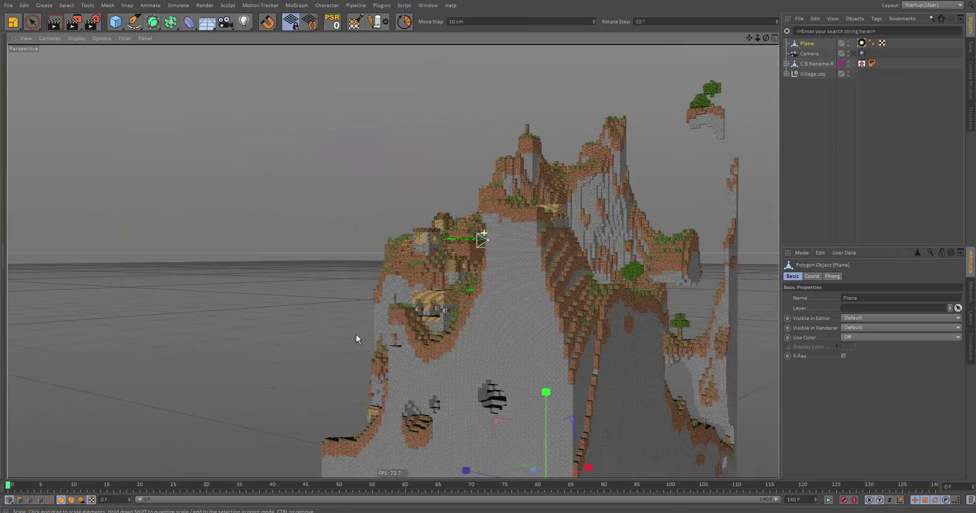
alt+middle_drag(514, 285, 573, 316)
key(e)
alt+drag(573, 316, 617, 360)
drag(566, 395, 607, 103)
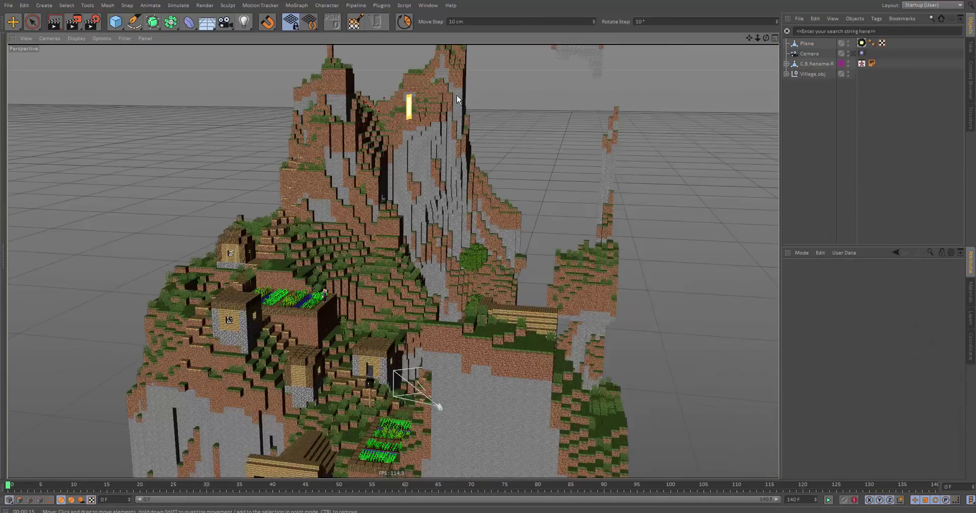
alt+right_drag(392, 90, 567, 118)
alt+right_drag(429, 149, 294, 132)
- Add a Sun light to the village scene and set its Sun Expression distance to 30000 cm
drag(244, 22, 282, 91)
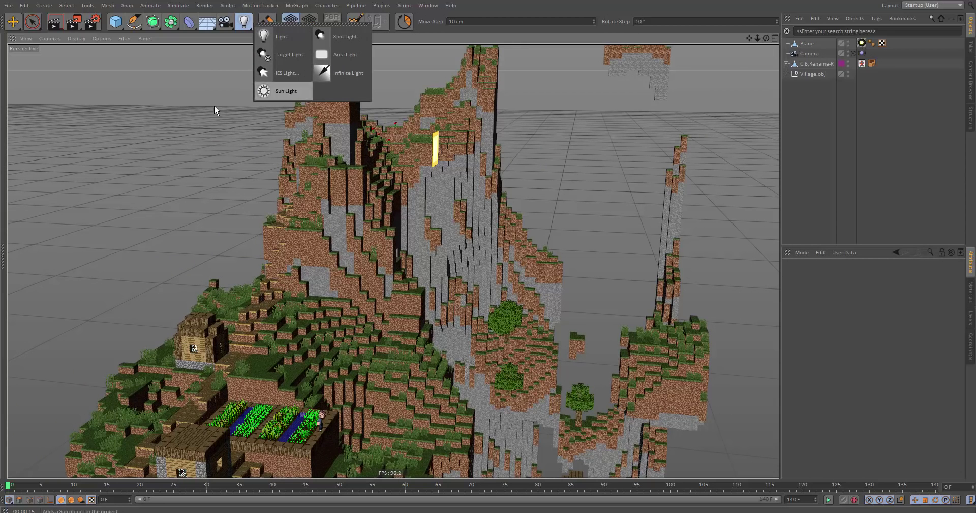
drag(289, 92, 289, 93)
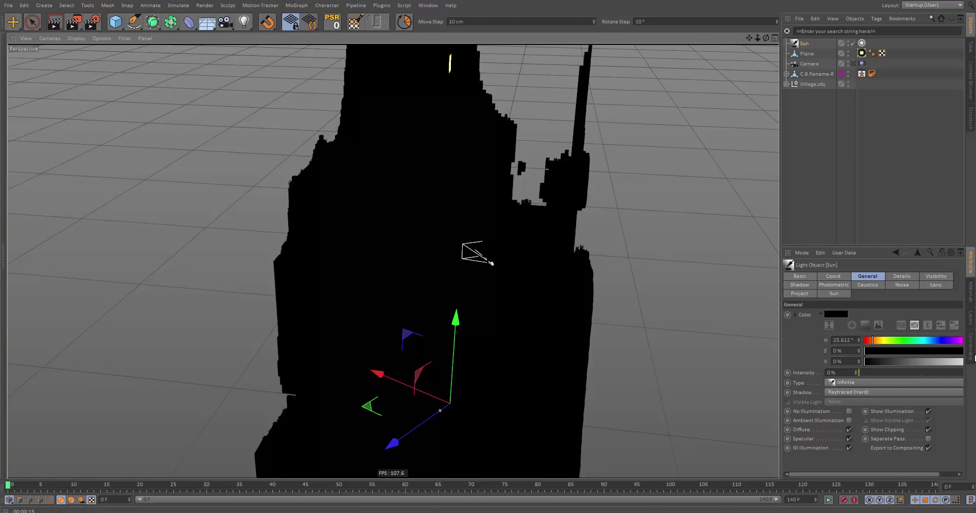
click(861, 43)
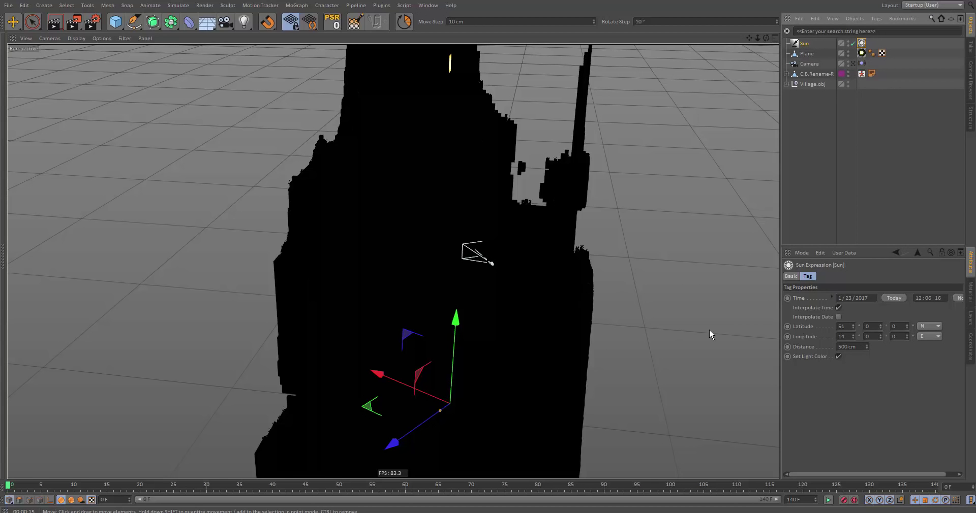
alt+drag(709, 321, 548, 260)
click(850, 349)
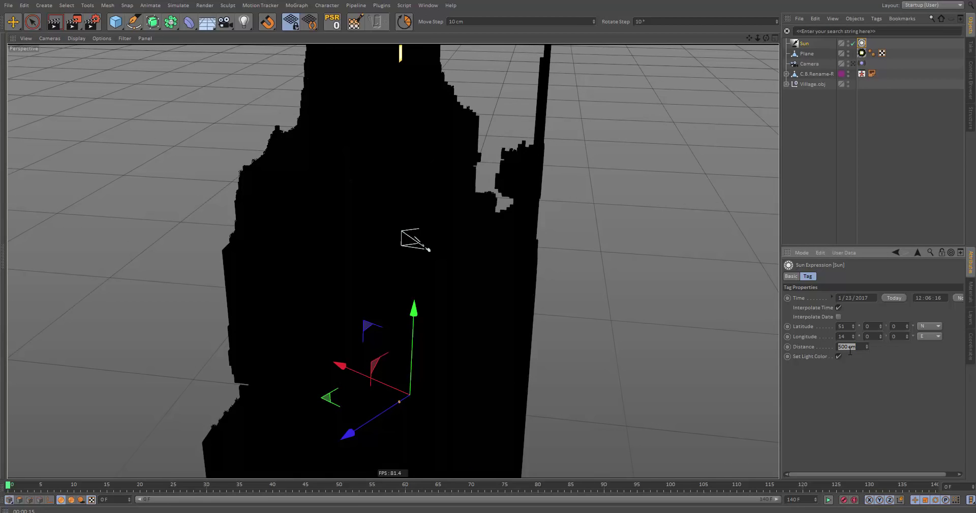
text(30000)
key(Return)
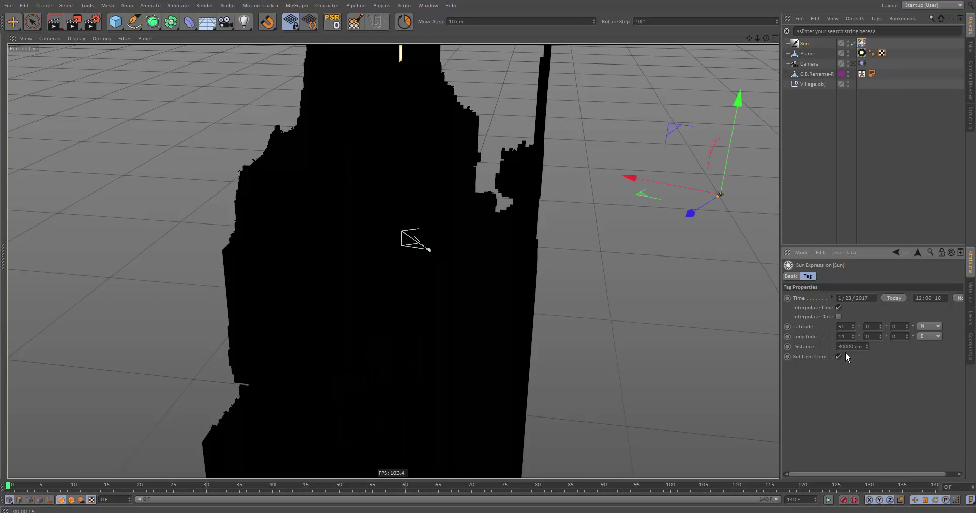
- Set the Sun Expression's latitude to 0 and longitude to 28 degrees to light the village
drag(936, 298, 894, 299)
click(931, 308)
click(888, 309)
click(930, 308)
mouse_move(854, 327)
mouse_down()
mouse_move(854, 353)
mouse_move(854, 330)
mouse_up()
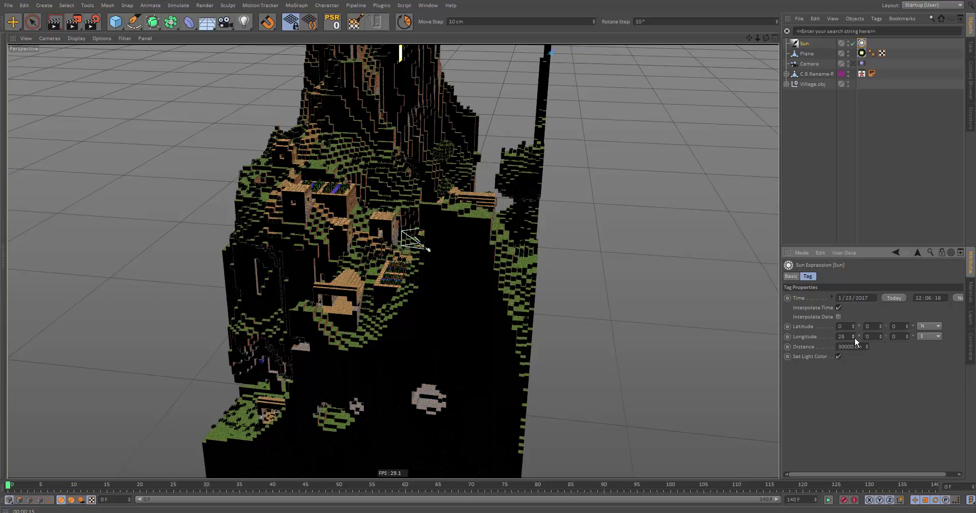
- Make the sun plane a child of the Sun light in the object hierarchy
alt+drag(383, 195, 385, 135)
alt+right_drag(382, 196, 189, 213)
alt+drag(189, 213, 273, 258)
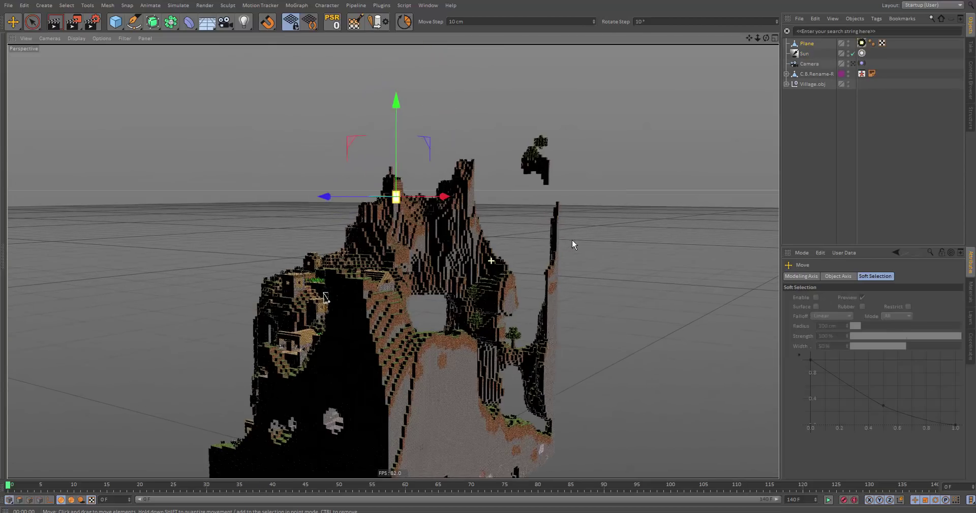
alt+drag(571, 239, 654, 245)
alt+drag(343, 258, 768, 142)
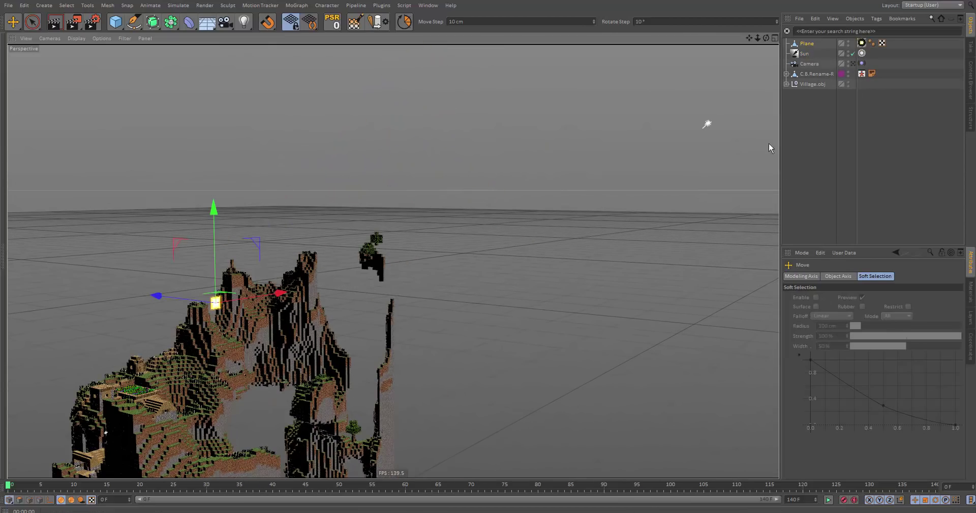
drag(803, 55, 804, 54)
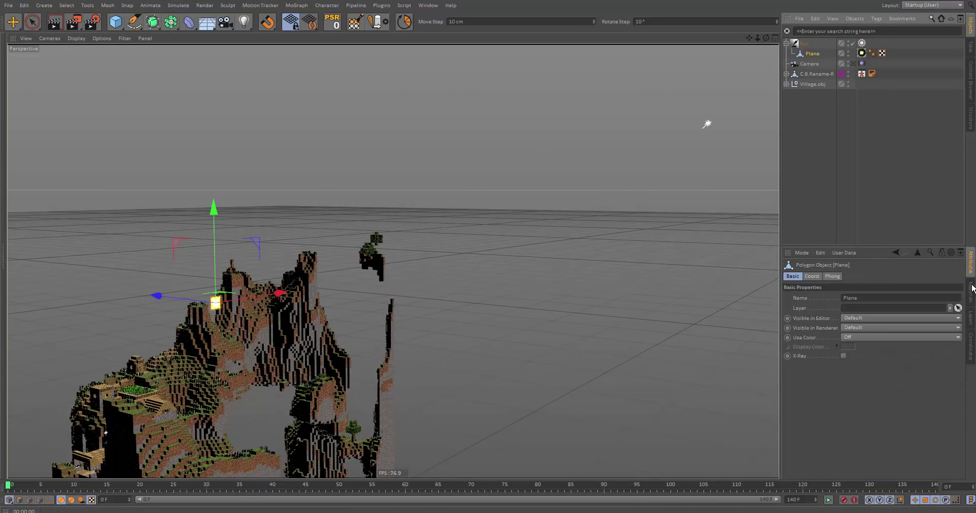
- Reset the sun plane's position, scale and rotation so it sits exactly at the Sun light
click(333, 23)
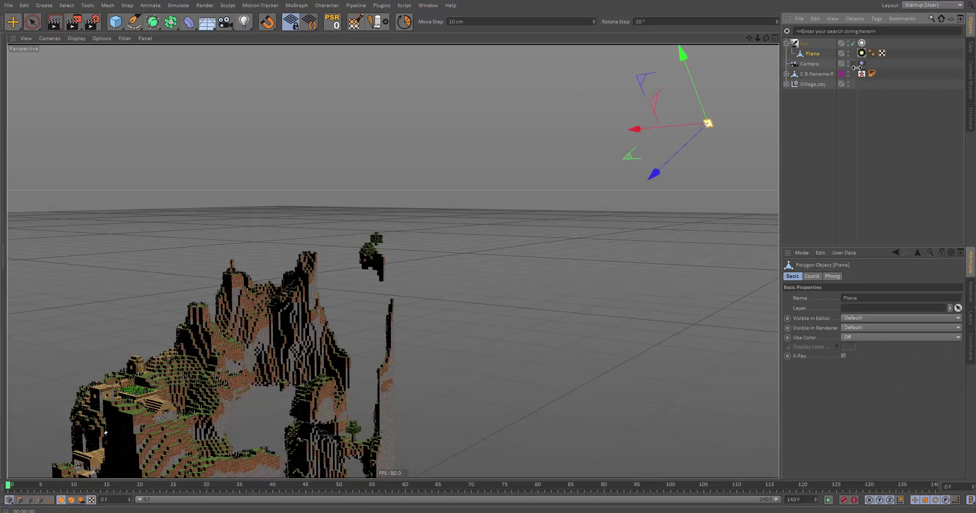
click(818, 276)
key(ctrl+z)
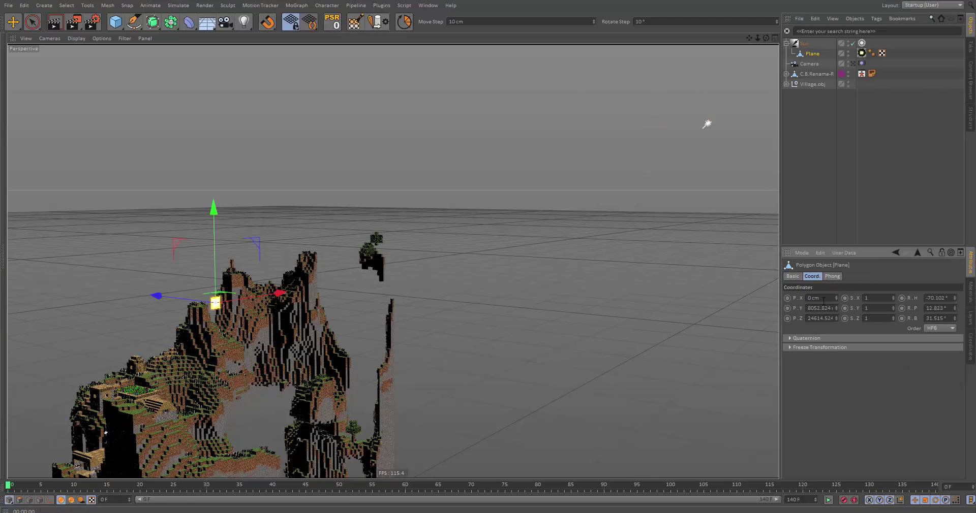
drag(807, 308, 847, 308)
click(328, 23)
click(330, 23)
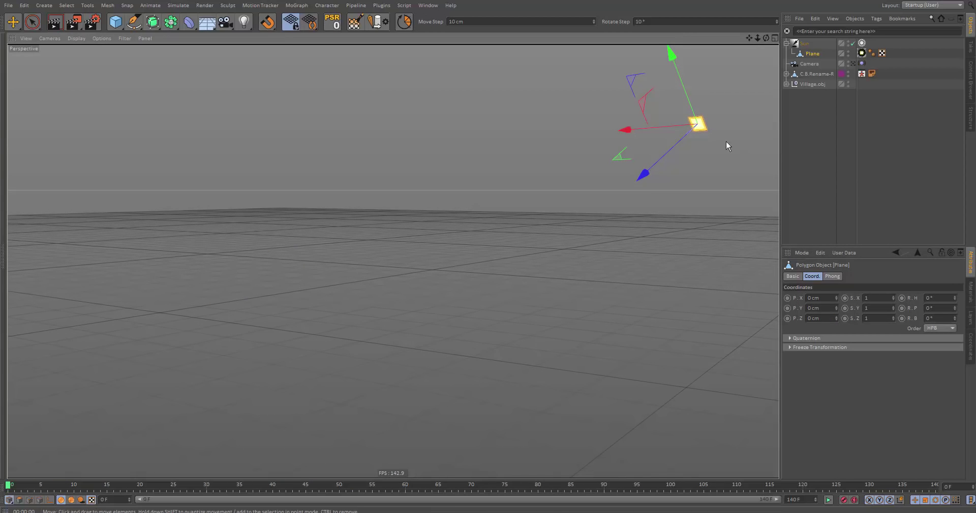
- Move the sun plane along its Z axis to about -16.4 cm, slightly off the Sun light's origin
drag(642, 176, 595, 205)
alt+drag(485, 208, 444, 256)
key(ctrl+z)
alt+drag(519, 147, 480, 288)
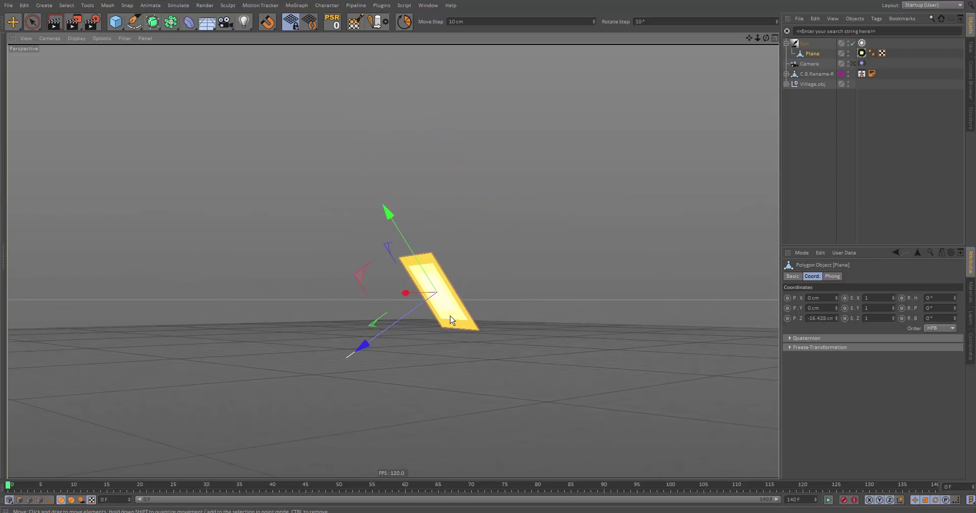
alt+middle_drag(450, 319, 600, 186)
alt+drag(601, 192, 637, 152)
- Add a Compositing tag to the sun plane and turn off Cast Shadows, Receive Shadows, Seen by Rays and Seen by GI
right_click(828, 53)
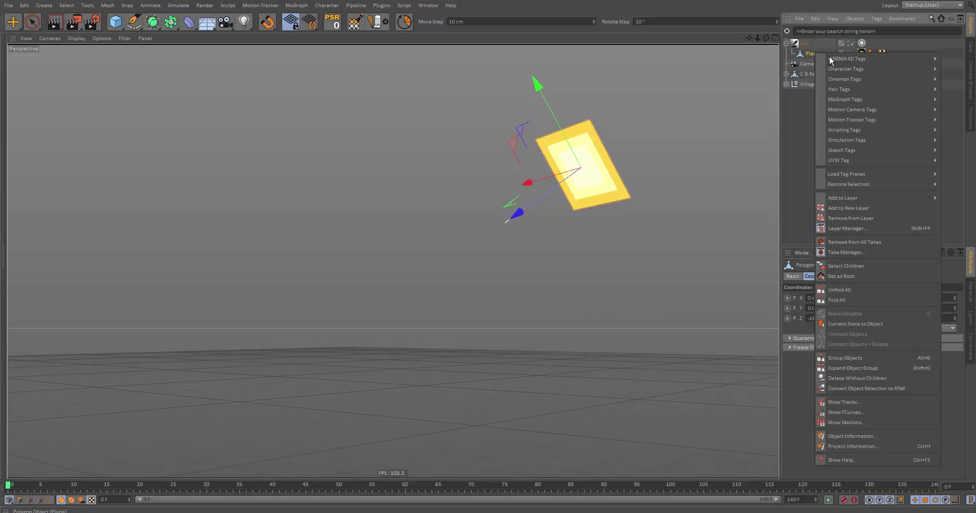
mouse_move(832, 59)
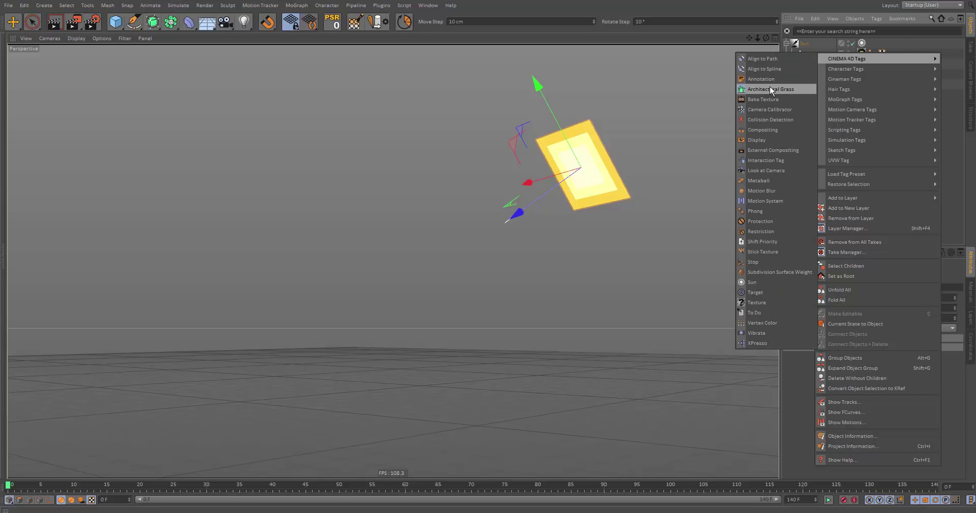
click(763, 130)
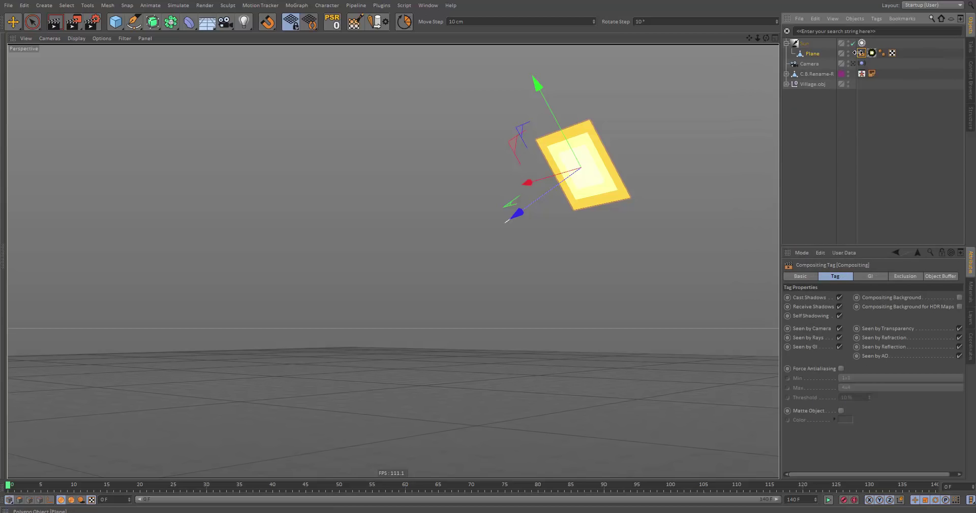
click(839, 298)
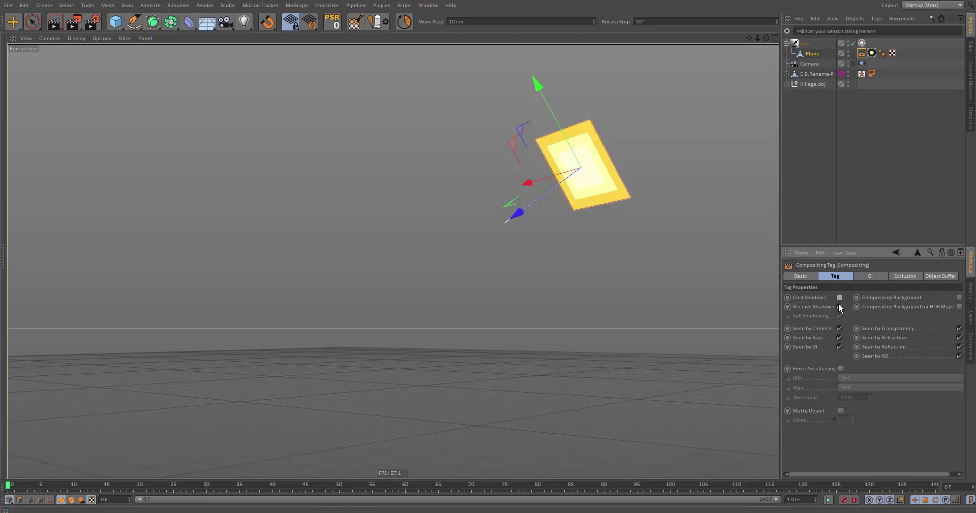
click(840, 338)
click(839, 347)
- Scale the sun plane up several times in X and Y with the Z axis locked, making it large above the village
alt+middle_drag(590, 205, 571, 185)
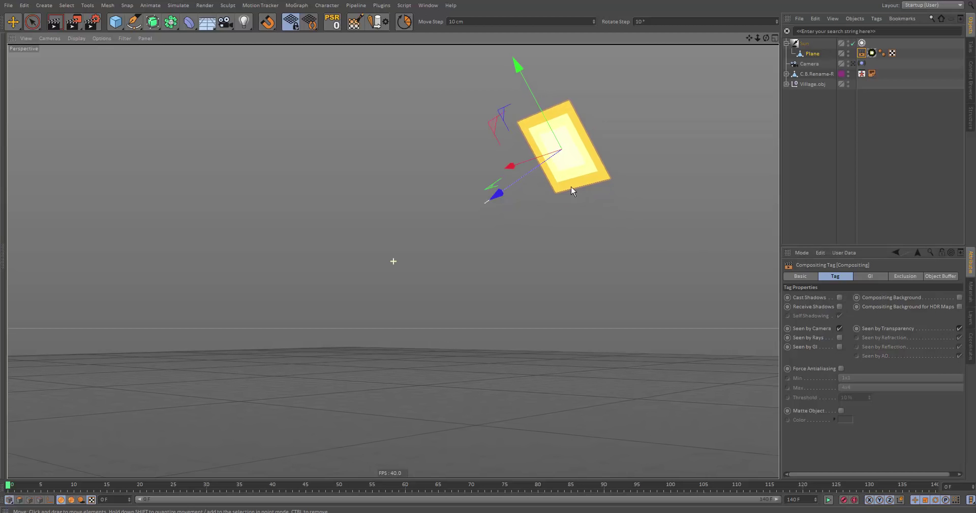
alt+drag(571, 185, 528, 172)
scroll(431, 158, down, 3)
key(t)
key(z)
drag(431, 159, 814, 233)
alt+right_drag(531, 174, 219, 203)
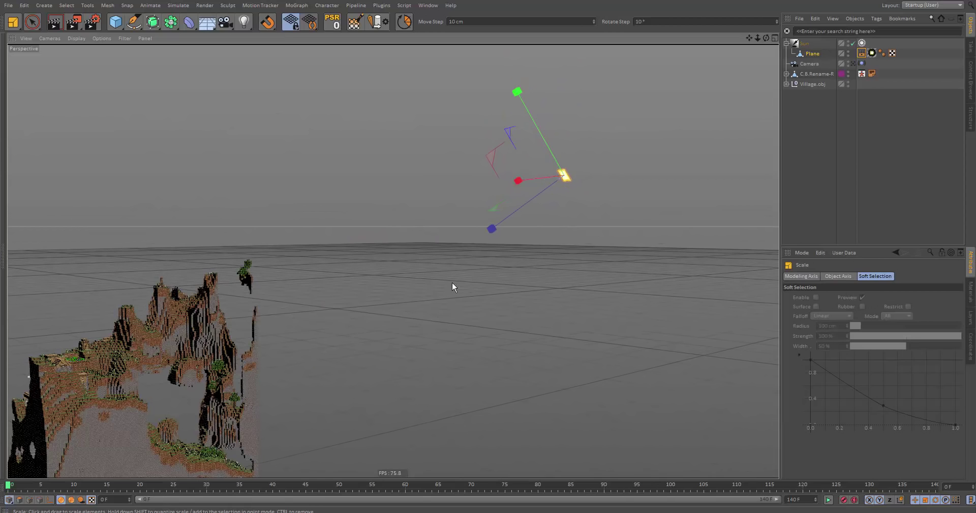
drag(453, 285, 240, 310)
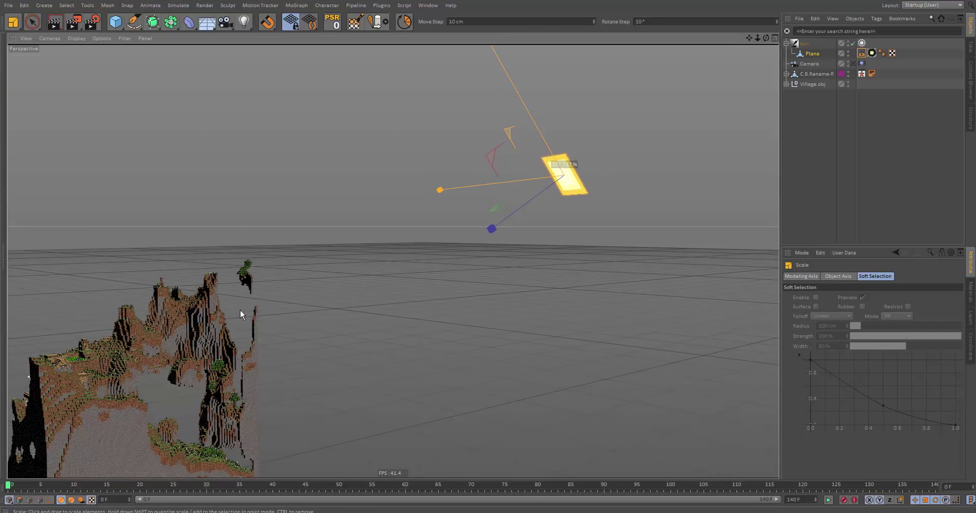
alt+drag(144, 302, 201, 306)
alt+right_drag(199, 307, 339, 291)
alt+drag(339, 295, 433, 247)
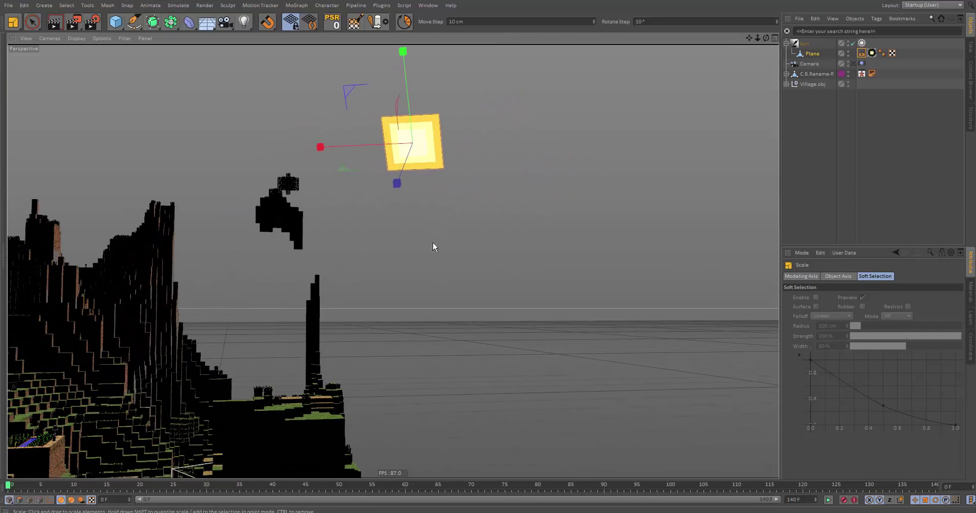
click(901, 94)
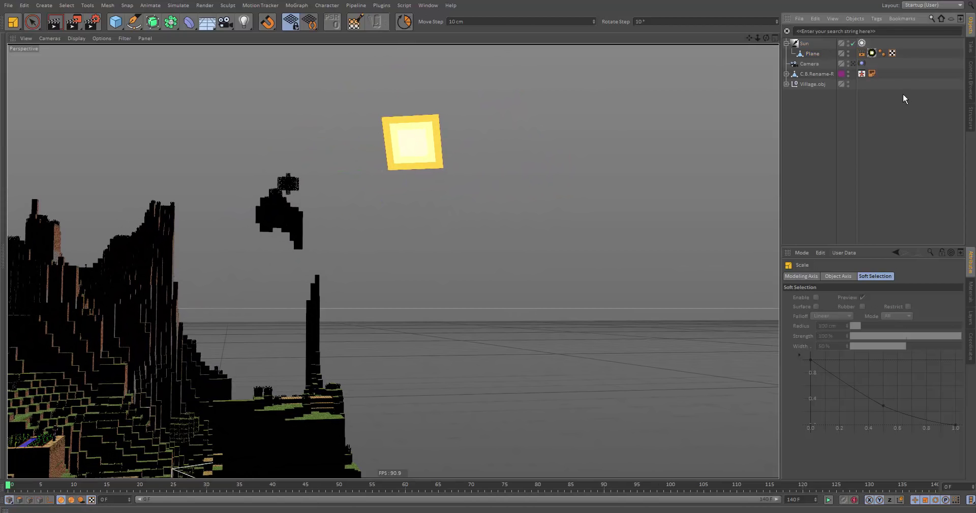
- Set the Sun light's lens effects to the Sun 1 glow and Default reflexes
click(806, 45)
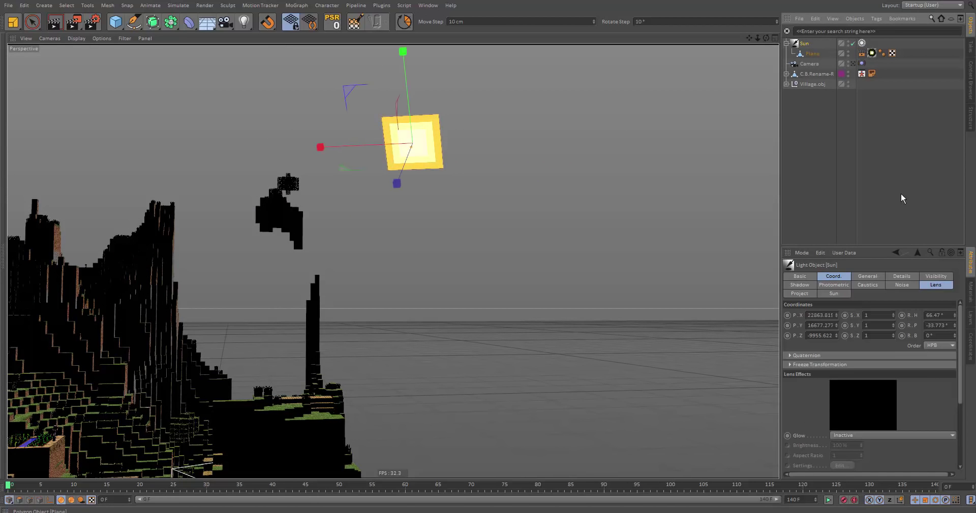
click(935, 286)
click(918, 364)
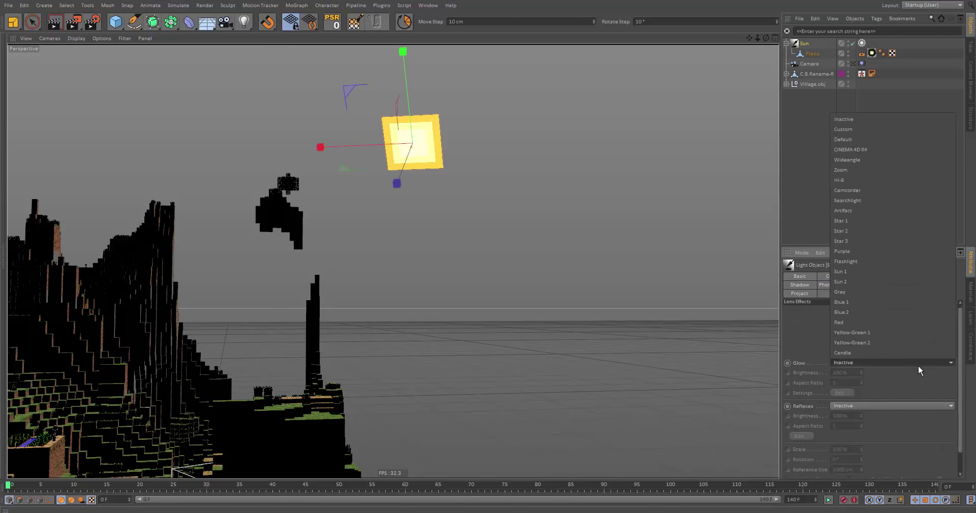
click(866, 270)
click(873, 405)
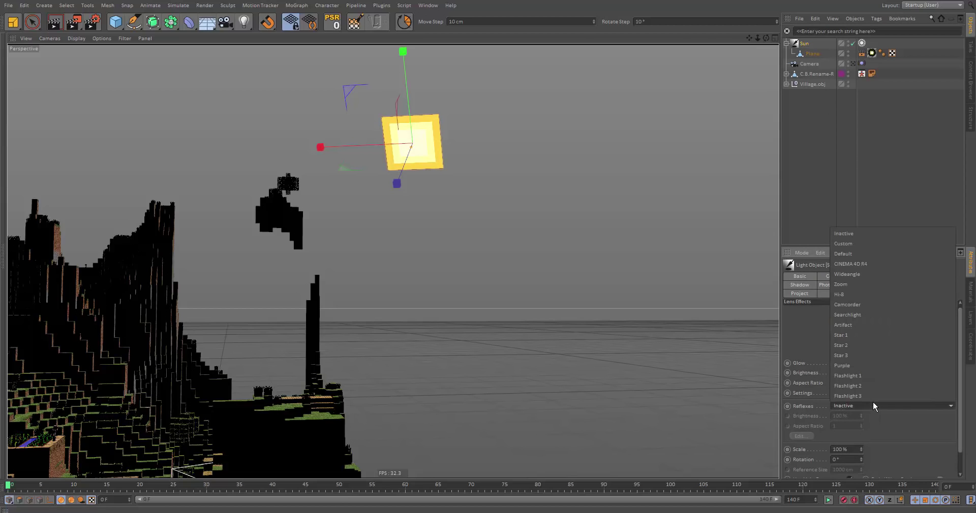
click(853, 254)
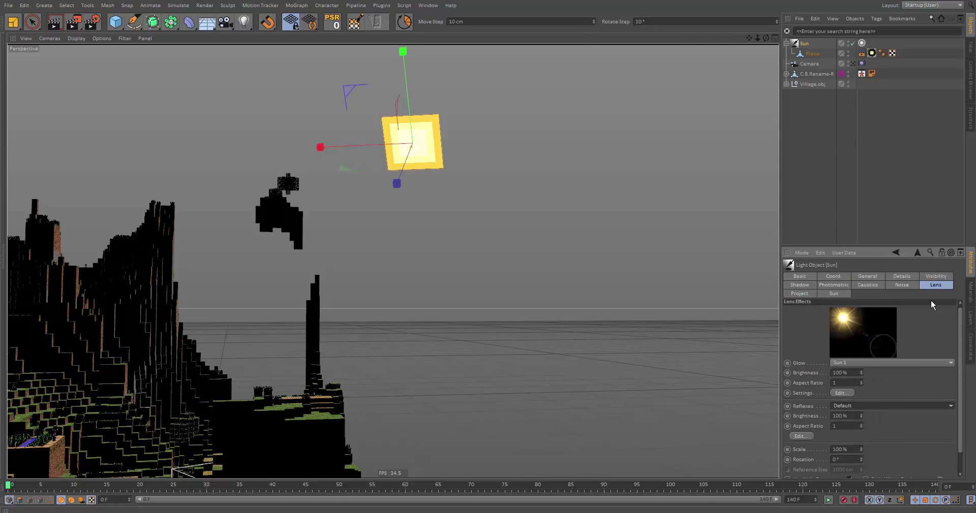
- Set the lens glow brightness to 97% and test-render the flare from two distances
drag(860, 373, 860, 377)
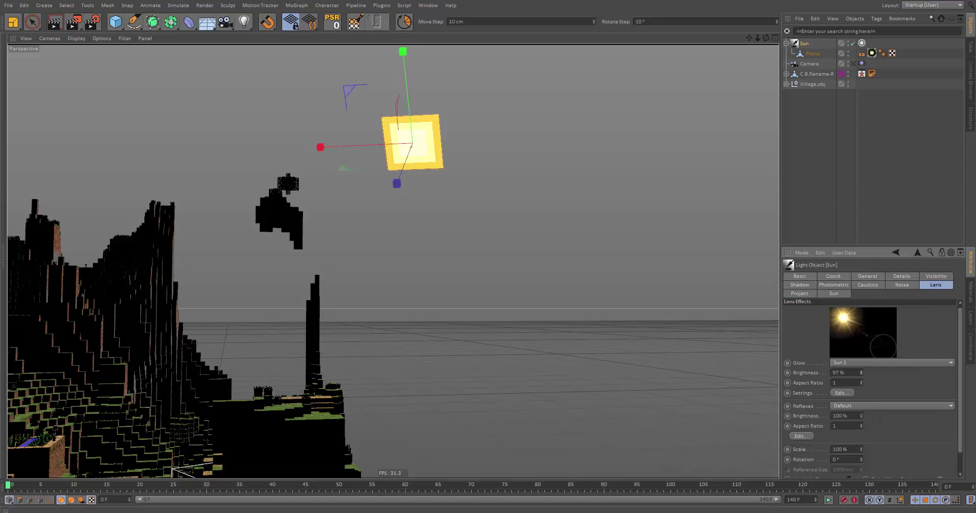
key(ctrl+r)
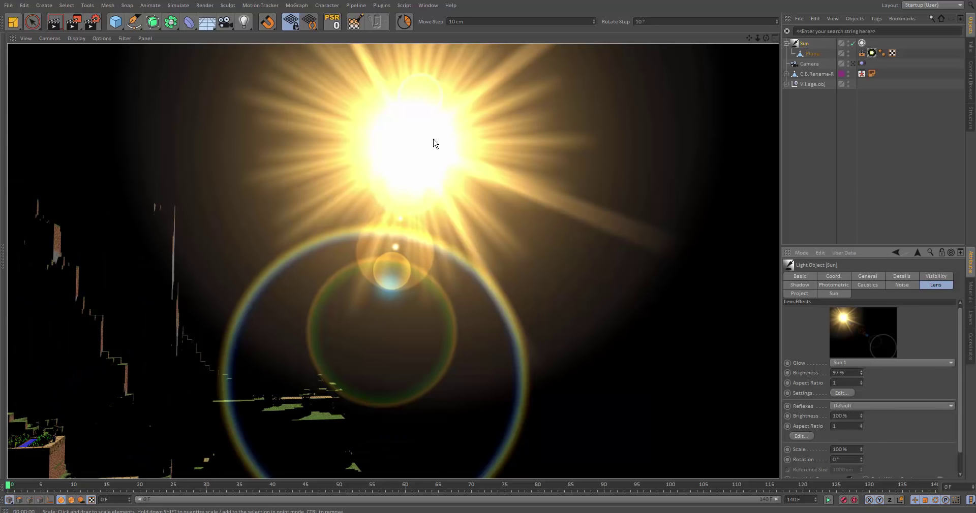
alt+right_drag(433, 143, 385, 146)
alt+drag(384, 150, 514, 150)
key(ctrl+r)
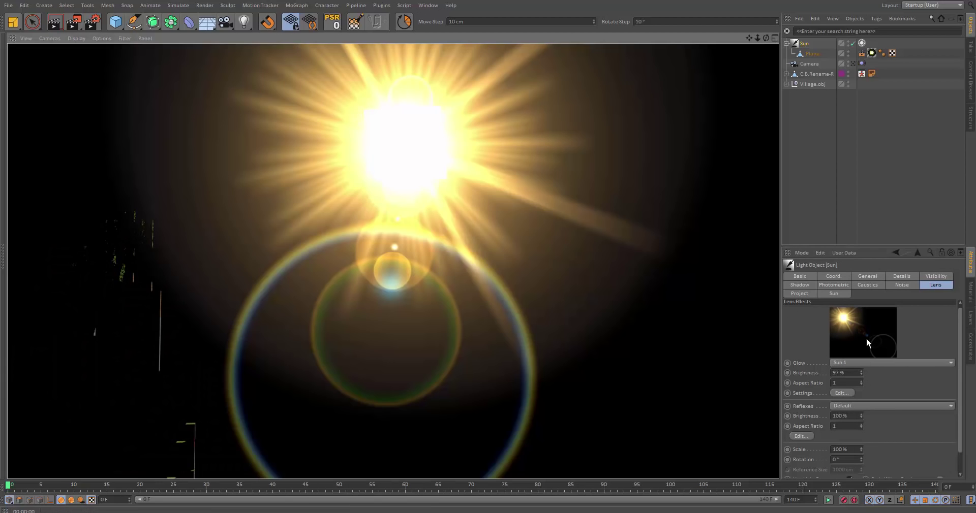
- Lower the lens glow brightness to 32% and test-render the flare close up and from afar
drag(862, 370, 861, 377)
key(ctrl+r)
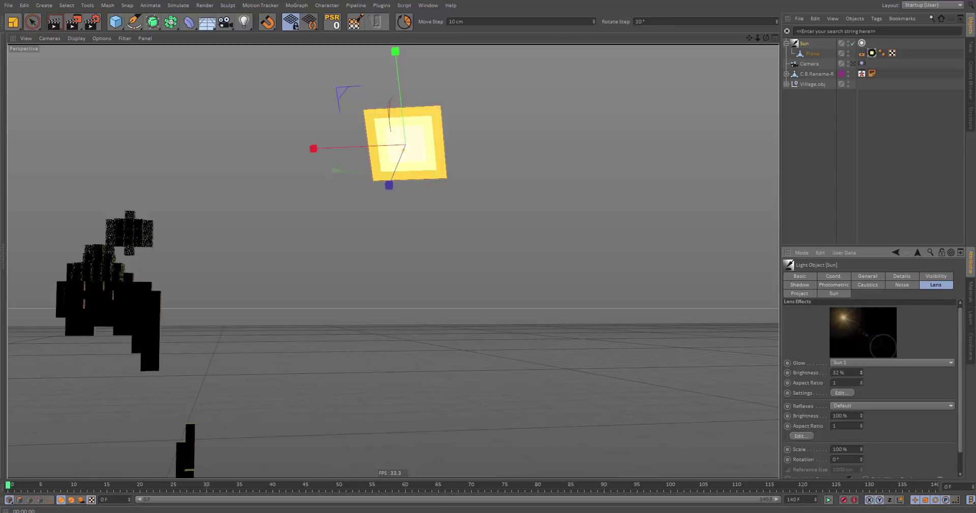
key(ctrl+r)
alt+right_drag(413, 141, 582, 151)
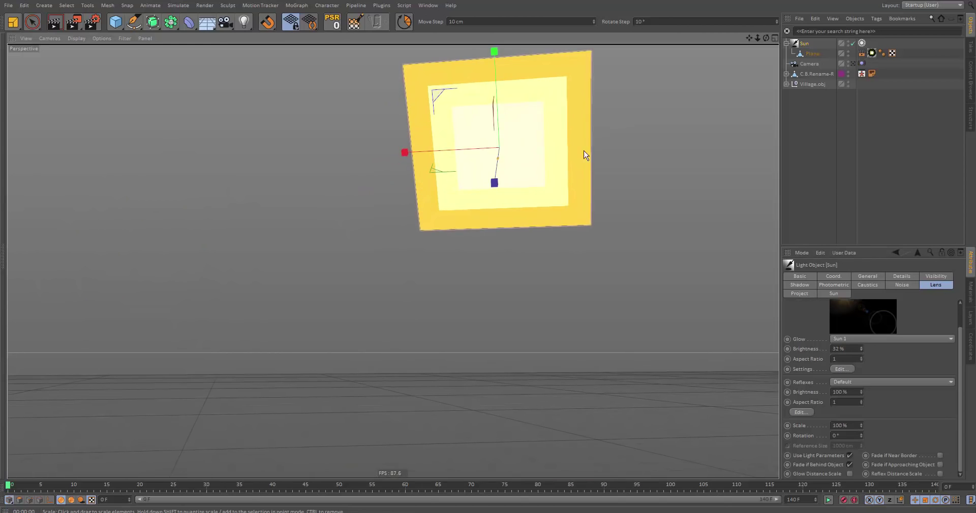
alt+middle_drag(582, 152, 529, 185)
key(ctrl+r)
alt+right_drag(431, 185, 92, 205)
key(ctrl+r)
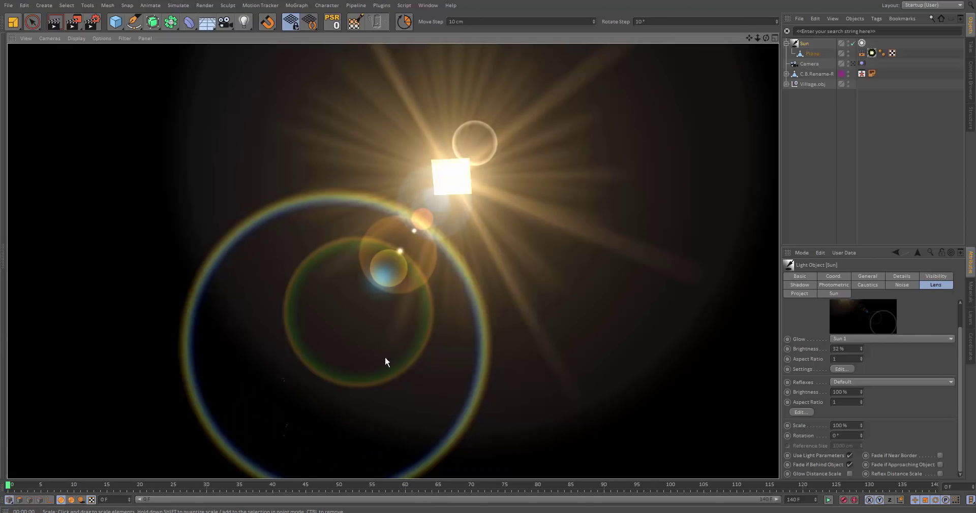
- Enable Glow Distance Scale for the Sun light's lens effect and set its Reference Size to 20000 cm
alt+drag(432, 178, 751, 209)
scroll(772, 473, up, 1)
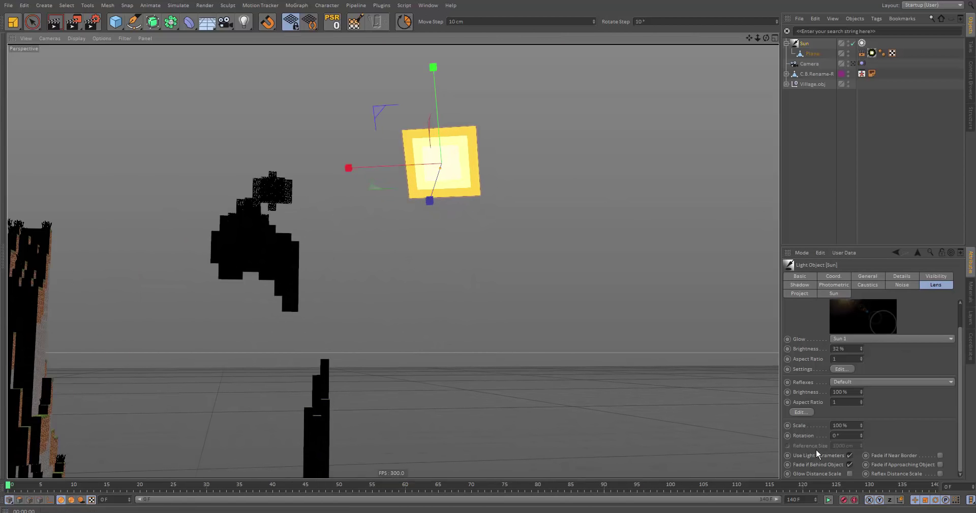
scroll(820, 451, up, 1)
scroll(820, 451, down, 1)
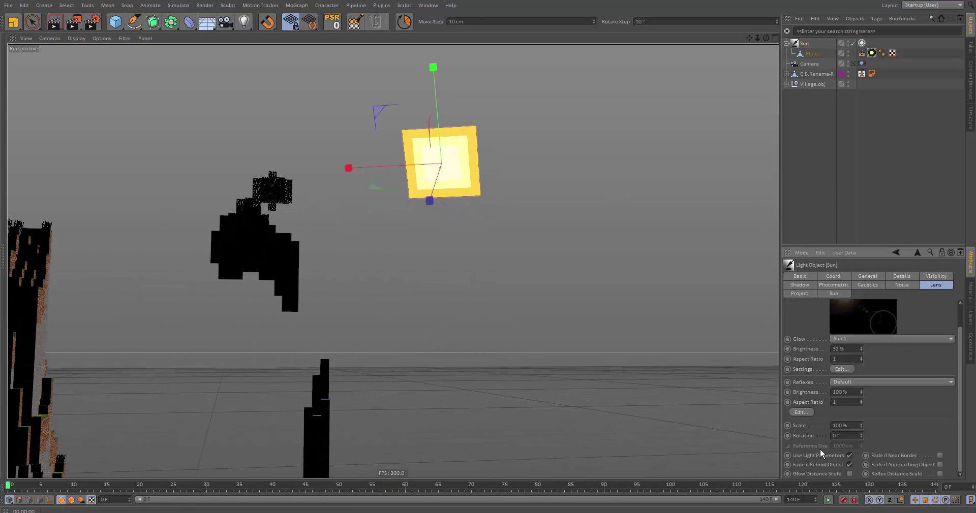
click(849, 473)
alt+drag(508, 188, 462, 181)
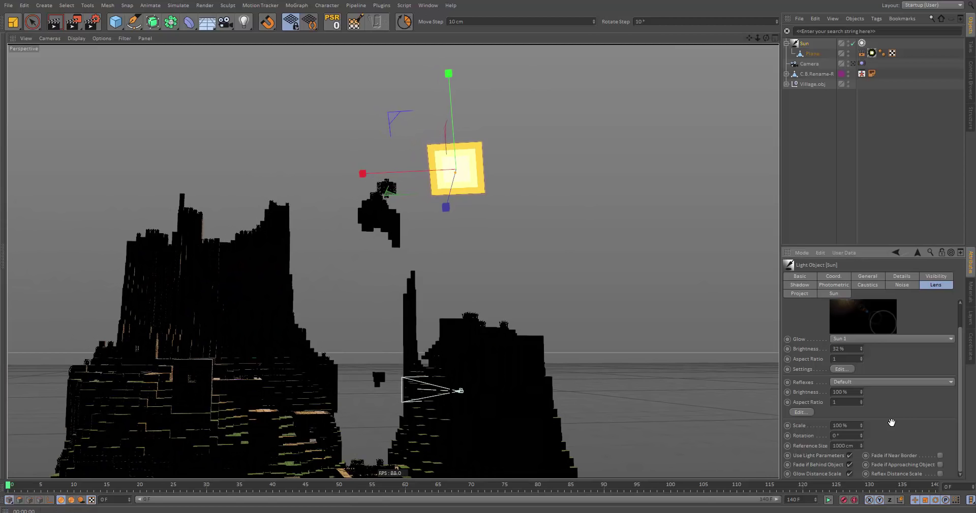
text(20000)
key(Return)
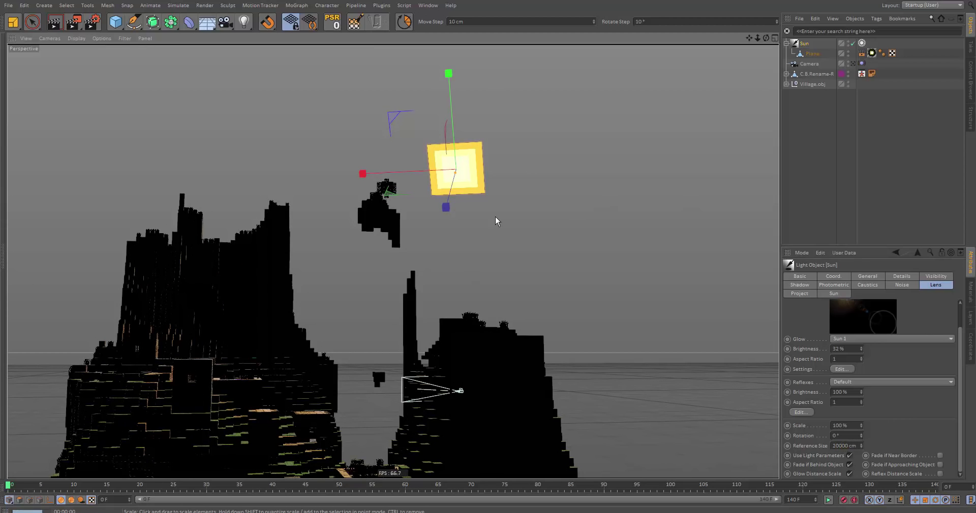
- Test-render the distance-scaled sun glow from far away and close up
key(ctrl+r)
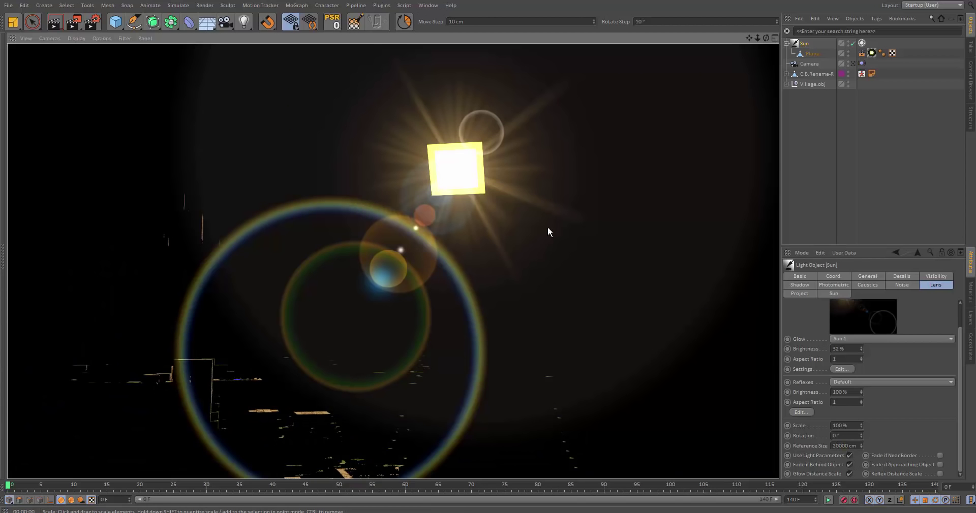
drag(495, 194, 662, 152)
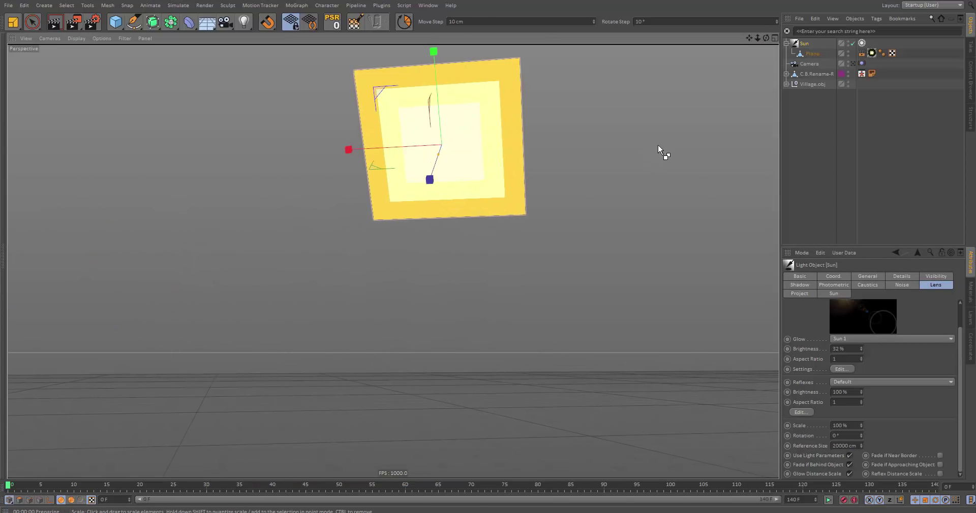
key(ctrl+r)
- Add a Sky object to the village scene
scroll(284, 157, down, 10)
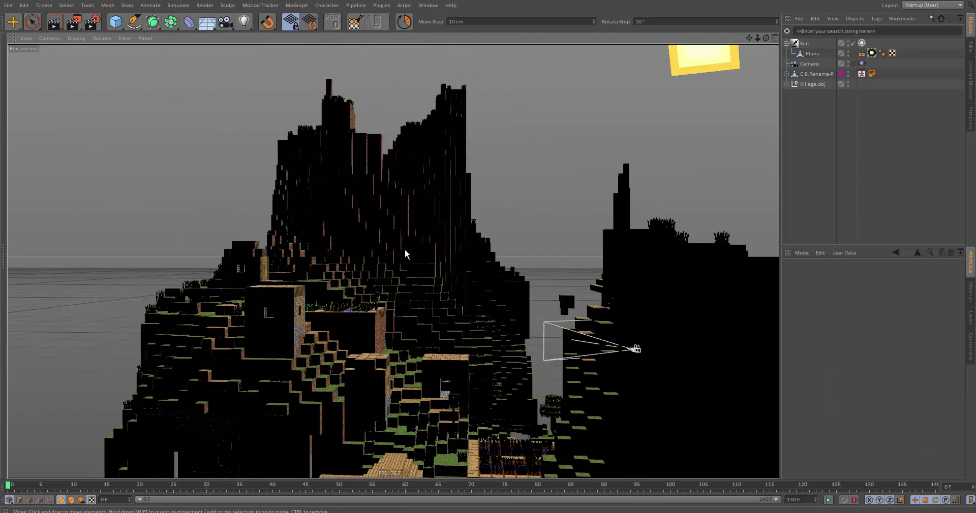
alt+drag(405, 249, 409, 356)
drag(207, 22, 256, 54)
- Create a new material for the sky and open it in the Material Editor
click(969, 293)
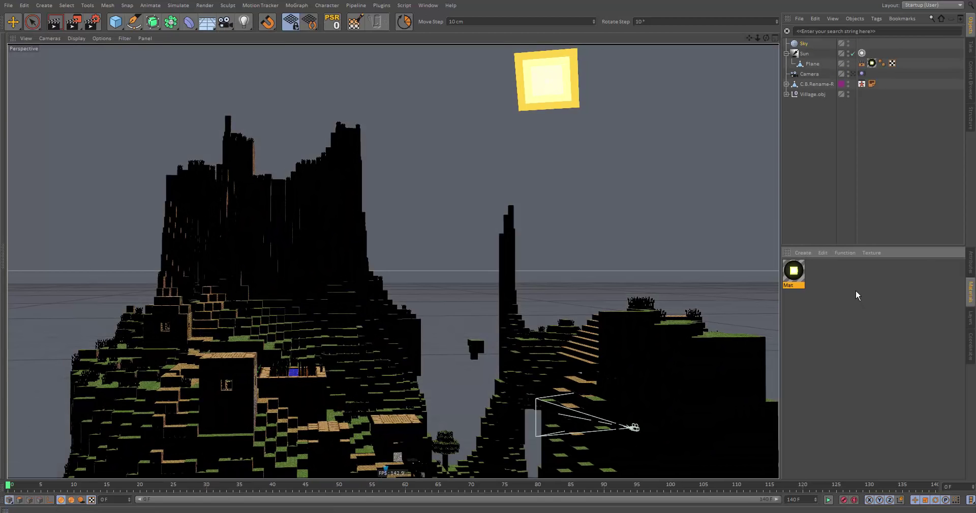
double_click(854, 293)
double_click(793, 271)
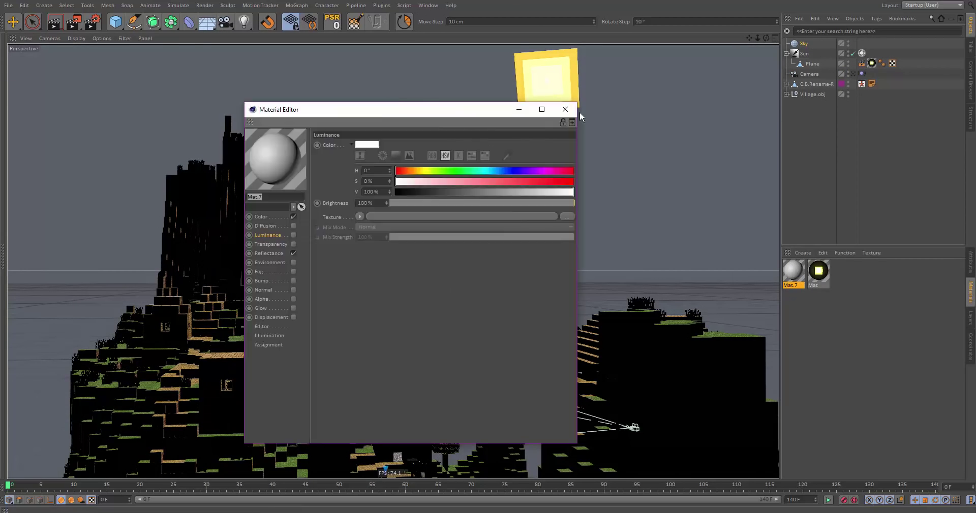
- Load SkyTexture.jpg from the desktop into the sky material's Color channel, declining the copy to the project location
drag(416, 109, 499, 96)
click(343, 197)
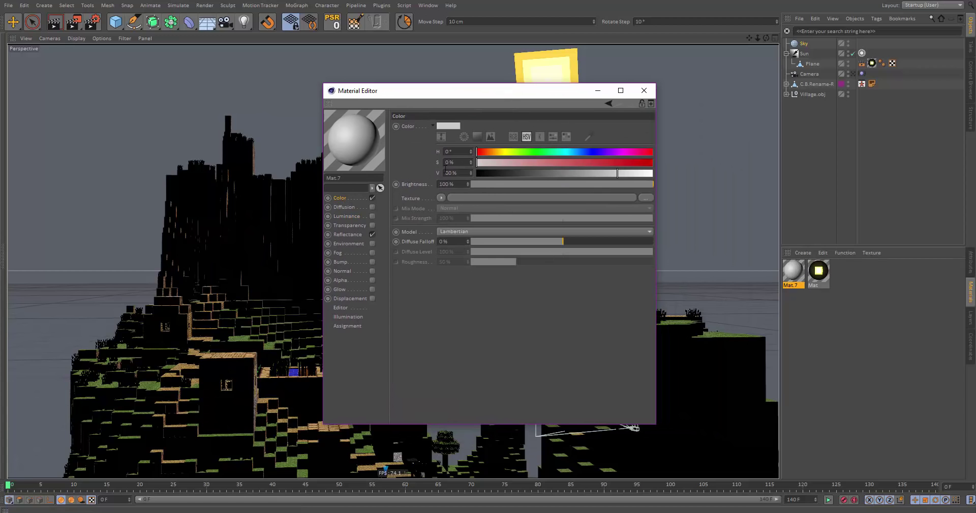
click(460, 198)
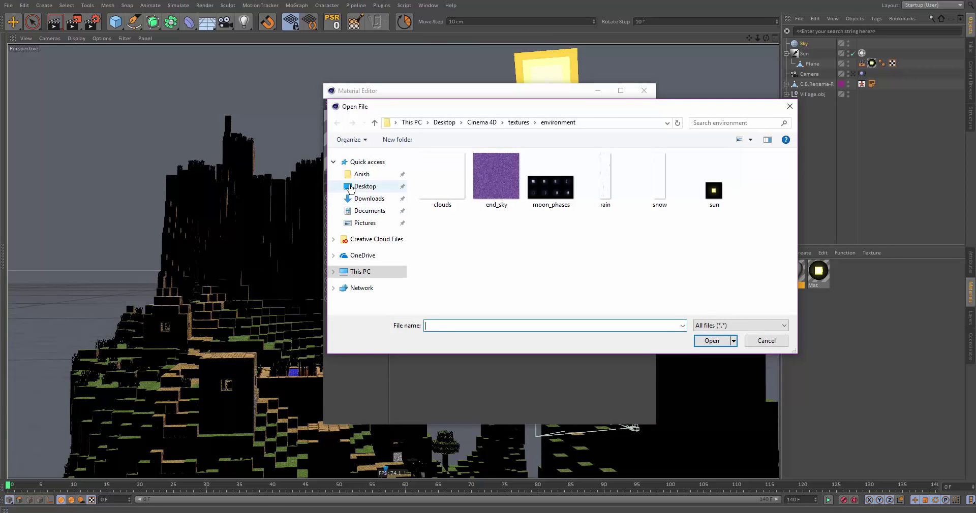
click(364, 186)
double_click(528, 191)
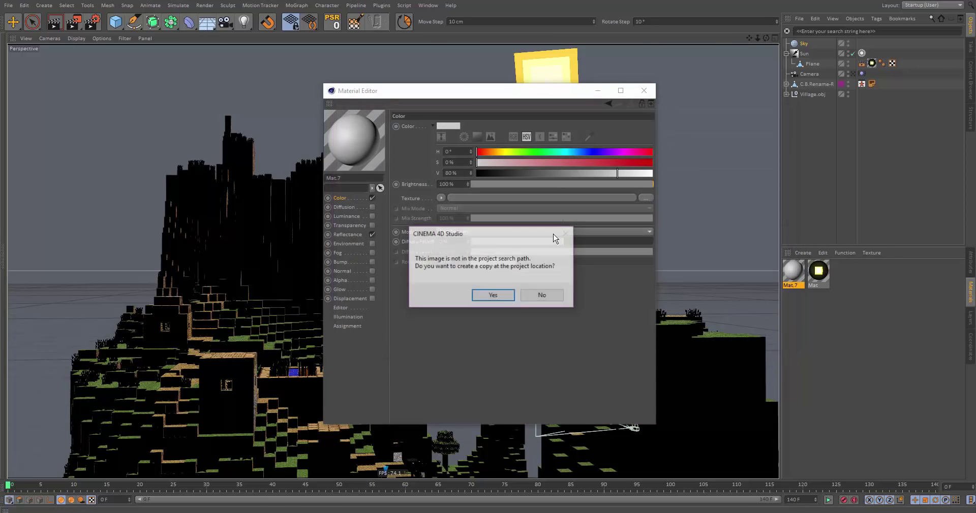
click(545, 297)
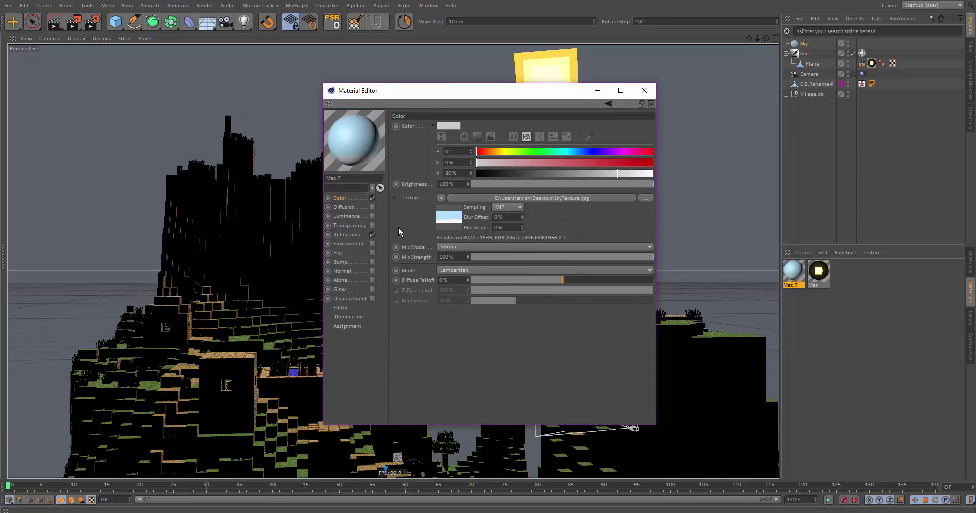
- Disable Reflectance on the sky material and apply the material to the Sky object
click(372, 235)
click(644, 93)
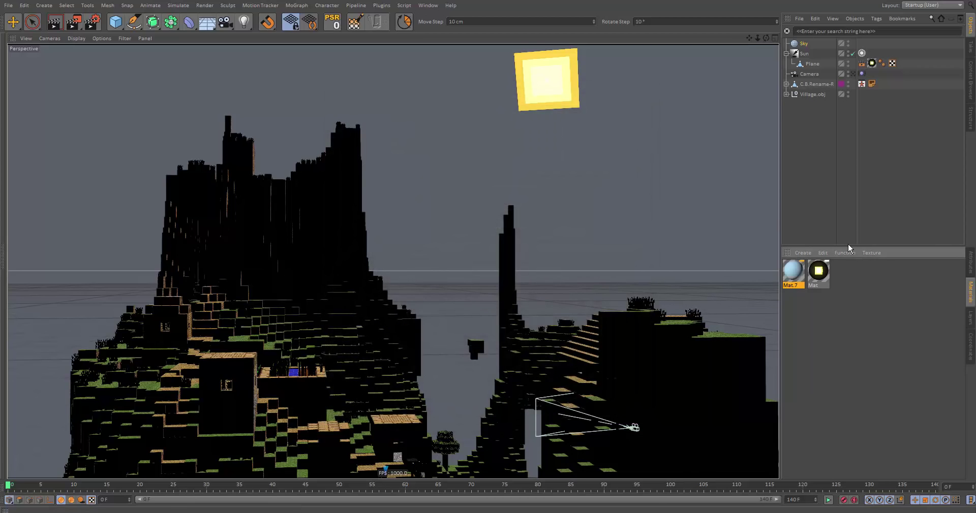
drag(724, 165, 801, 45)
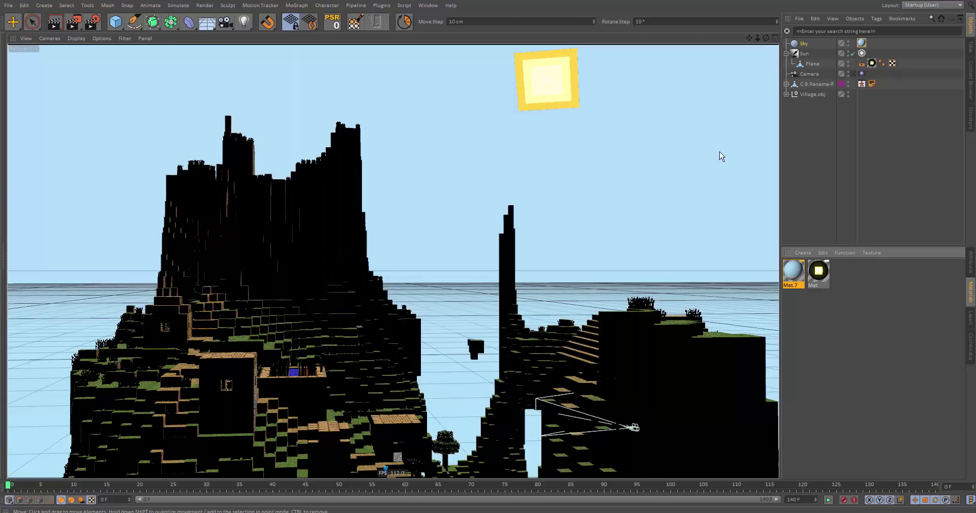
- Set Offset V of the Sky object's texture tag to -24 %
alt+drag(676, 342, 277, 386)
click(861, 43)
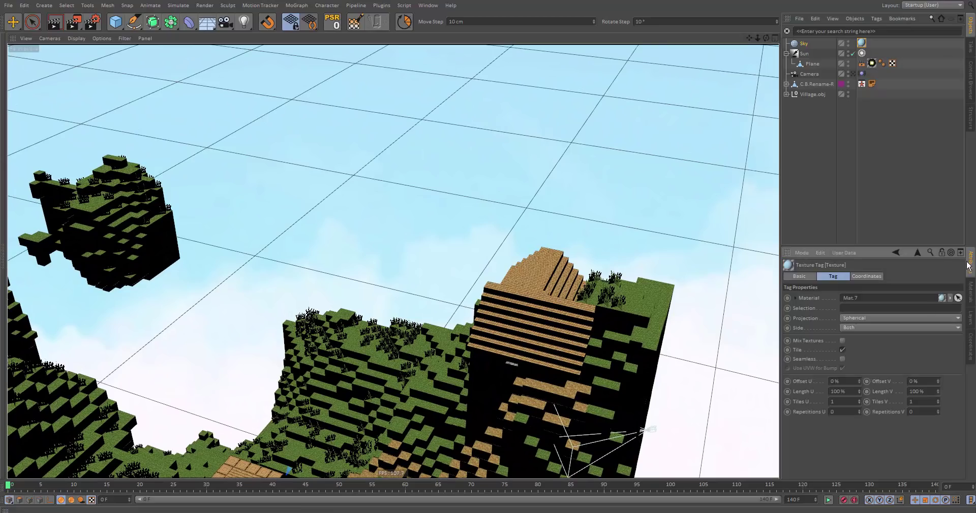
alt+drag(593, 360, 478, 364)
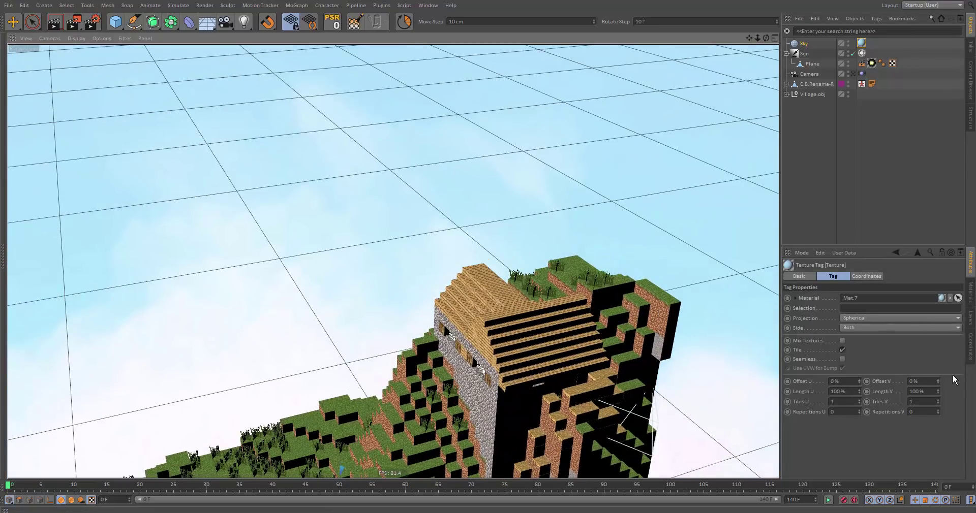
drag(938, 382, 864, 382)
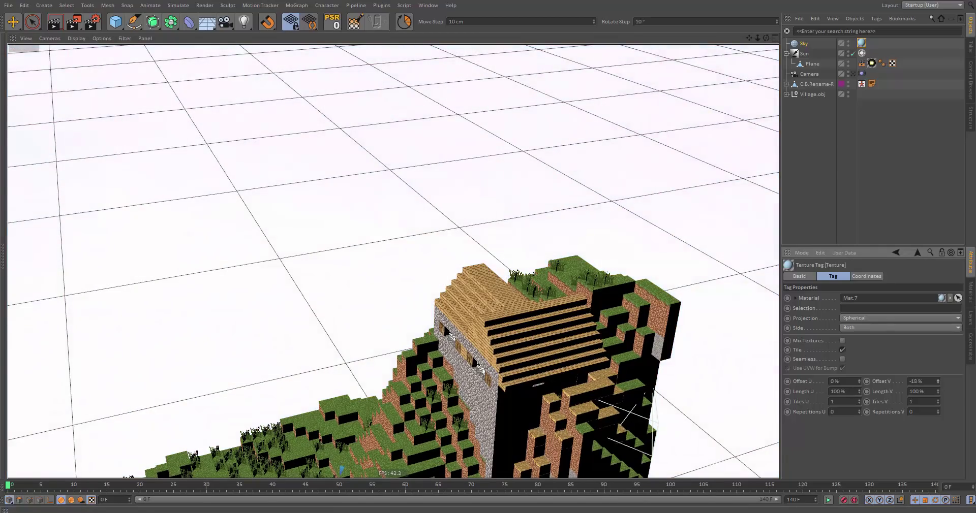
alt+drag(630, 355, 630, 320)
alt+drag(724, 318, 715, 315)
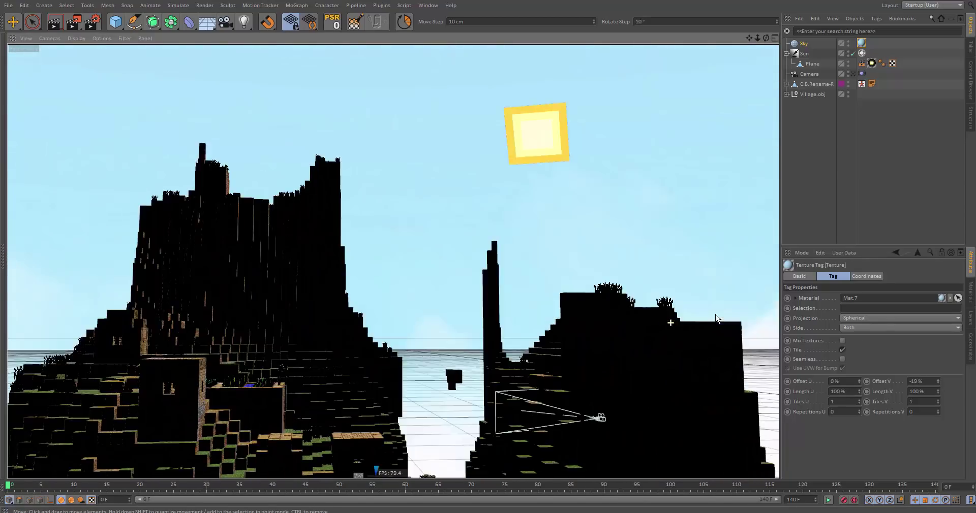
click(938, 382)
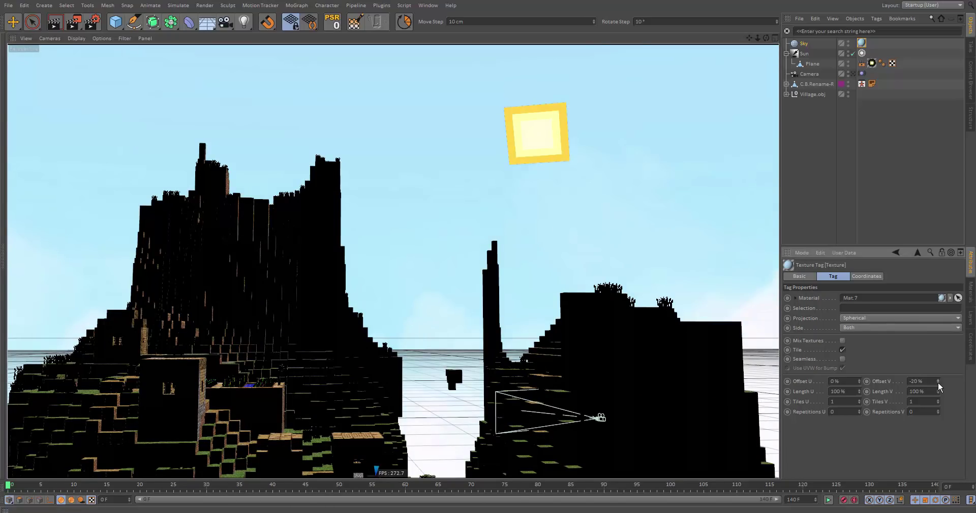
click(938, 383)
click(937, 382)
click(938, 383)
click(938, 383)
- Test-render the village with the textured sky from two viewpoints
alt+drag(667, 338, 666, 337)
alt+drag(288, 252, 264, 249)
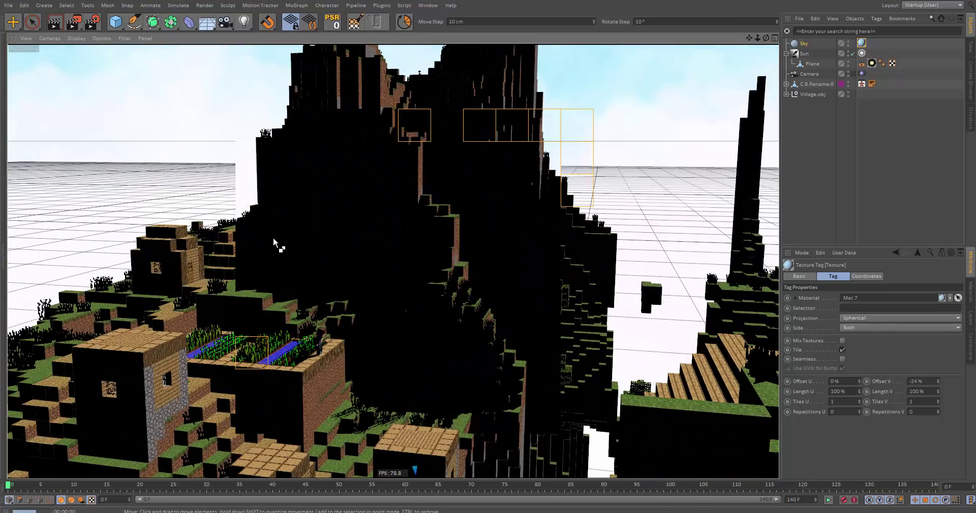
key(ctrl+r)
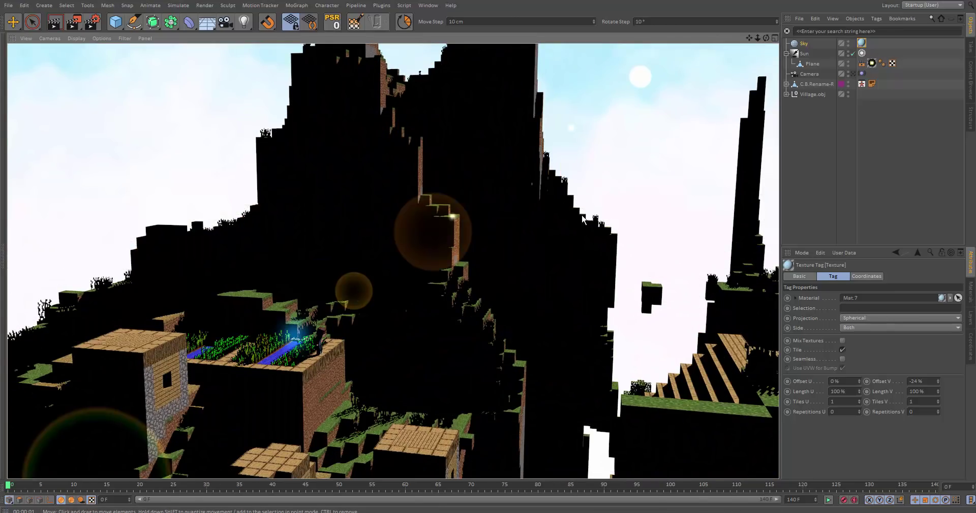
alt+drag(582, 216, 554, 185)
key(ctrl+r)
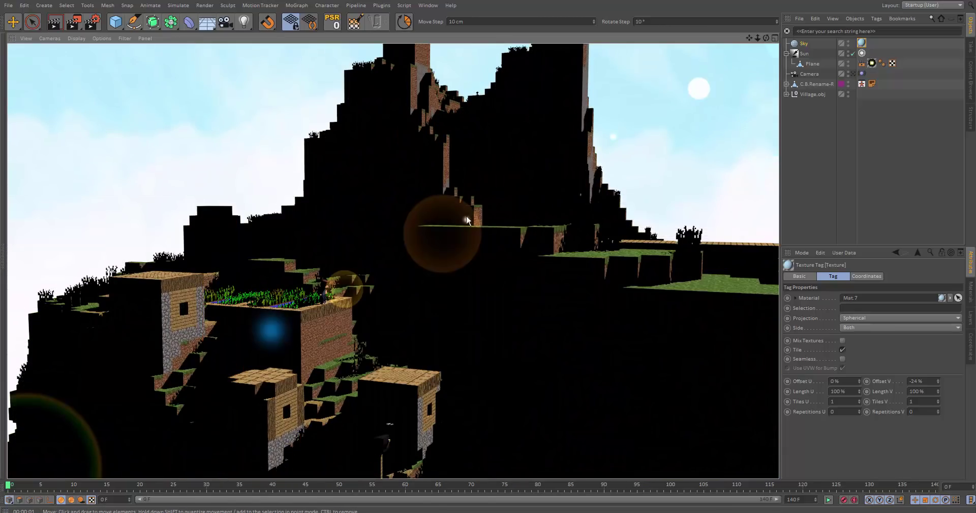
alt+middle_drag(395, 260, 454, 257)
- Open the third preset, the ambient house scene, from the Lighting folder of the content library
click(972, 87)
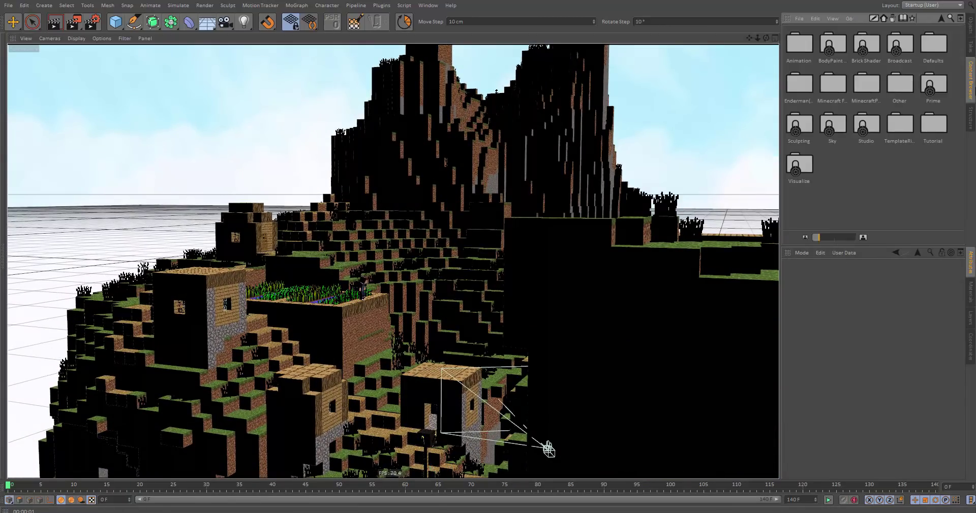
double_click(912, 131)
double_click(799, 42)
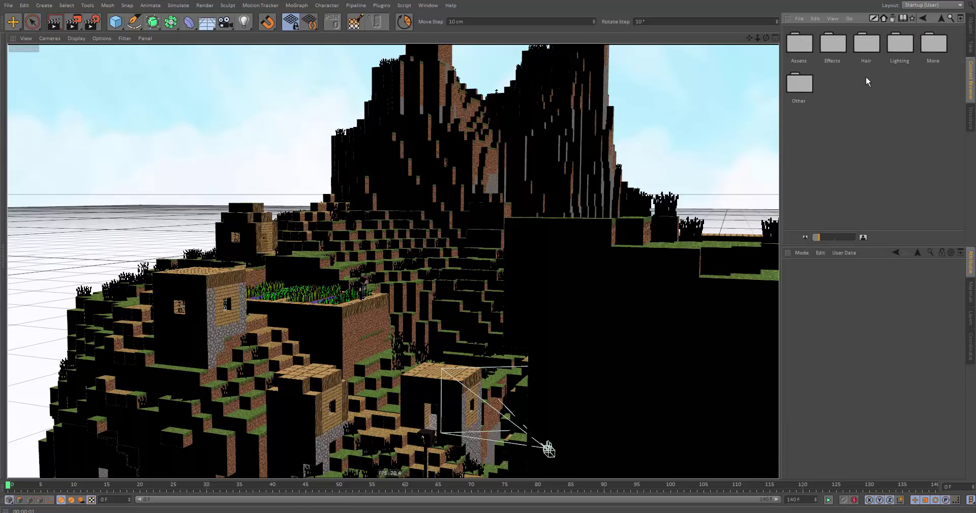
double_click(902, 42)
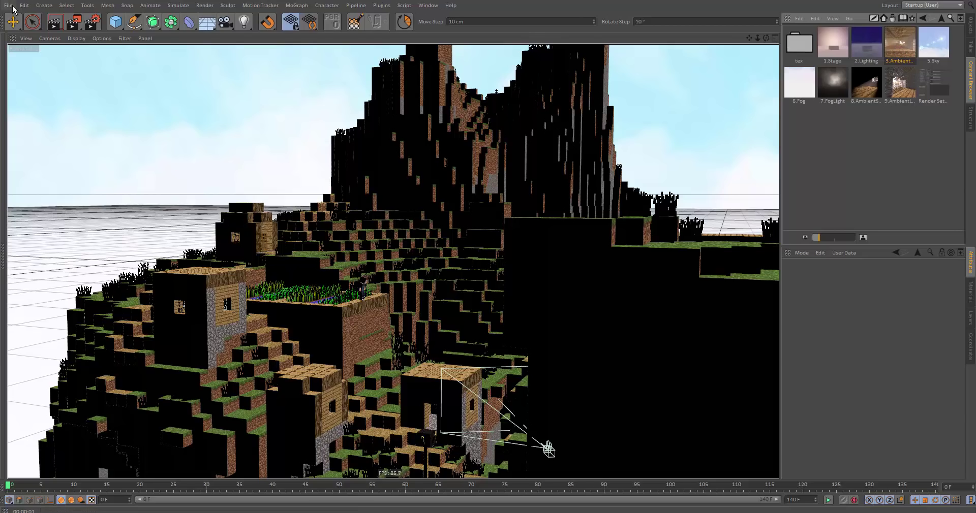
double_click(897, 48)
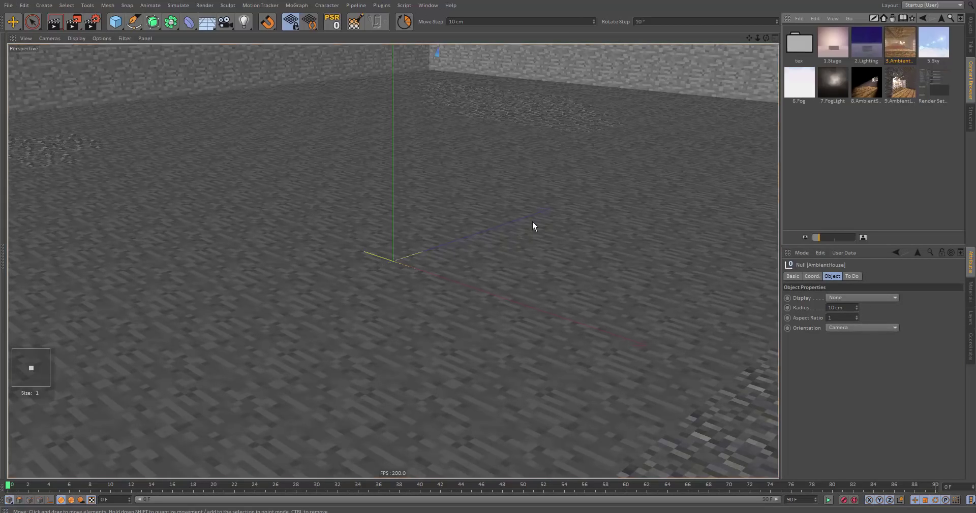
- Inspect the ambient house scene, look through its Camera and render the interior
alt+drag(618, 400, 646, 354)
alt+right_drag(646, 354, 502, 387)
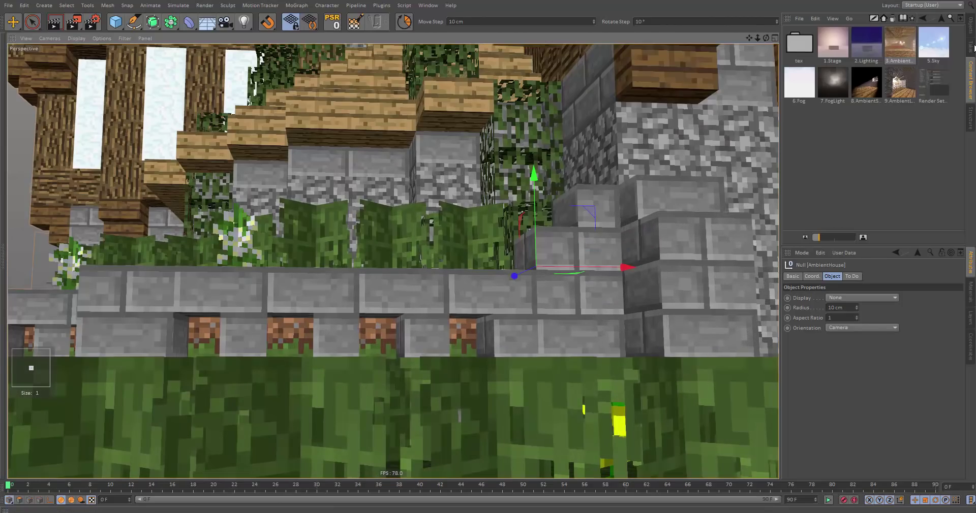
click(971, 31)
click(786, 30)
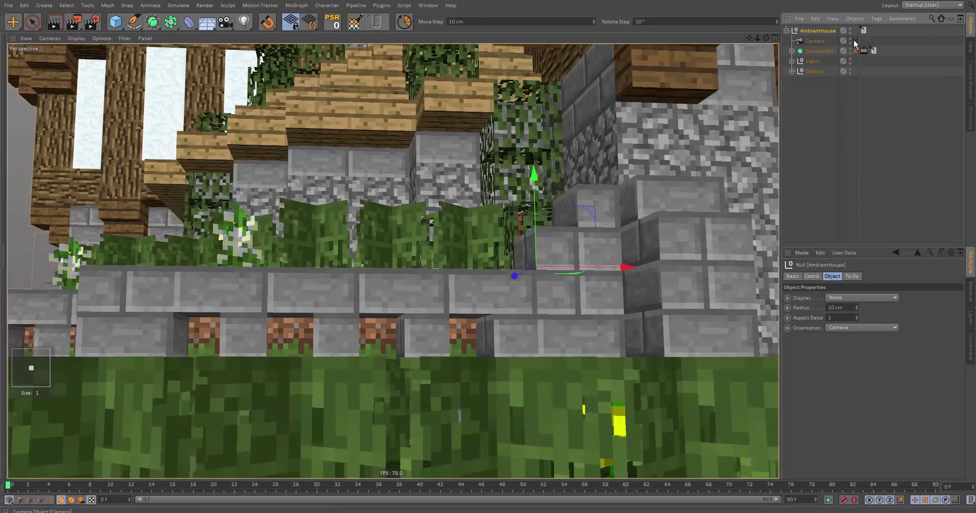
click(854, 41)
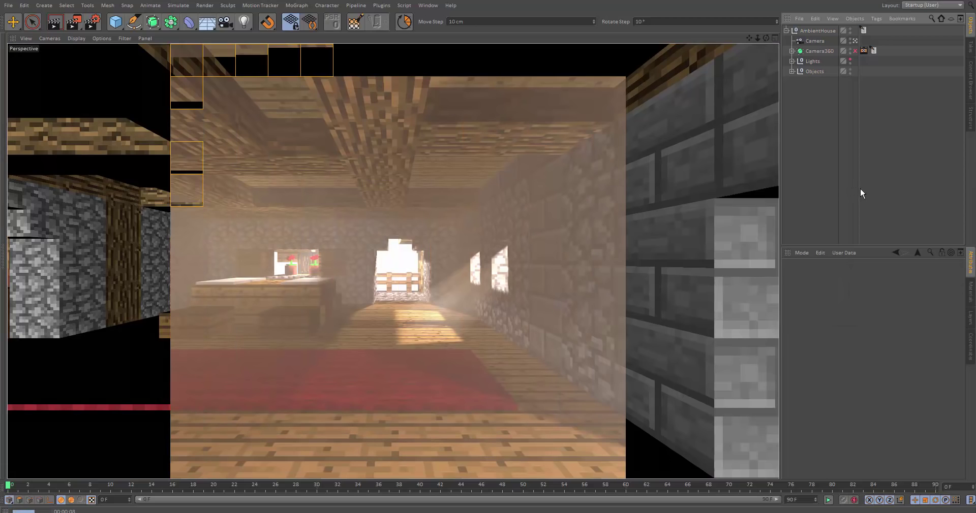
- Browse the other ambient lighting presets in the content library and return to the village project
click(970, 81)
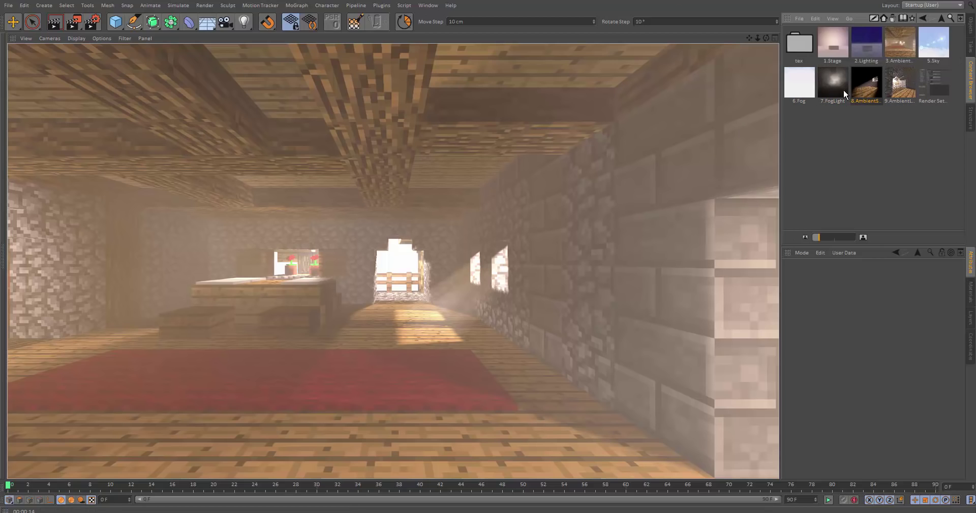
click(906, 85)
click(933, 177)
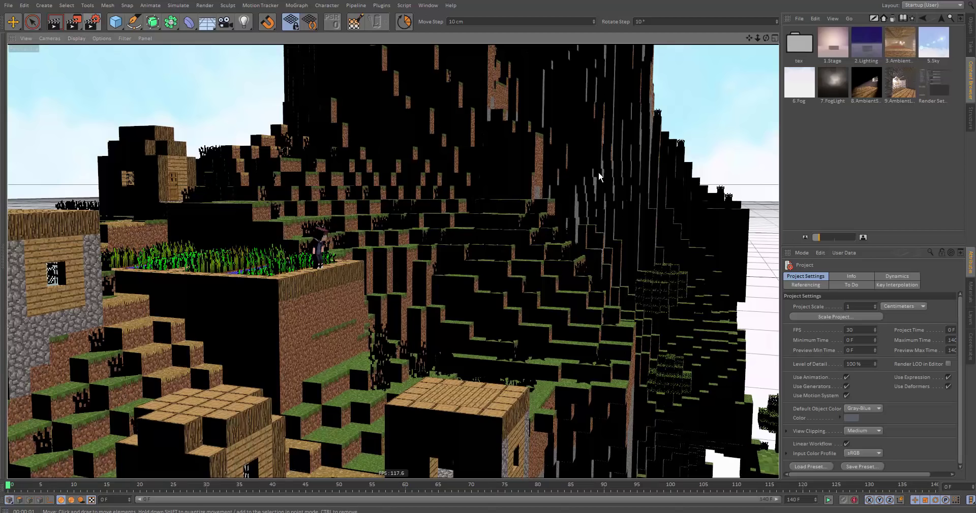
- Open the render settings and set Anti-Aliasing to Best with a Max Level of 2x2
click(91, 20)
drag(514, 57, 535, 101)
click(412, 134)
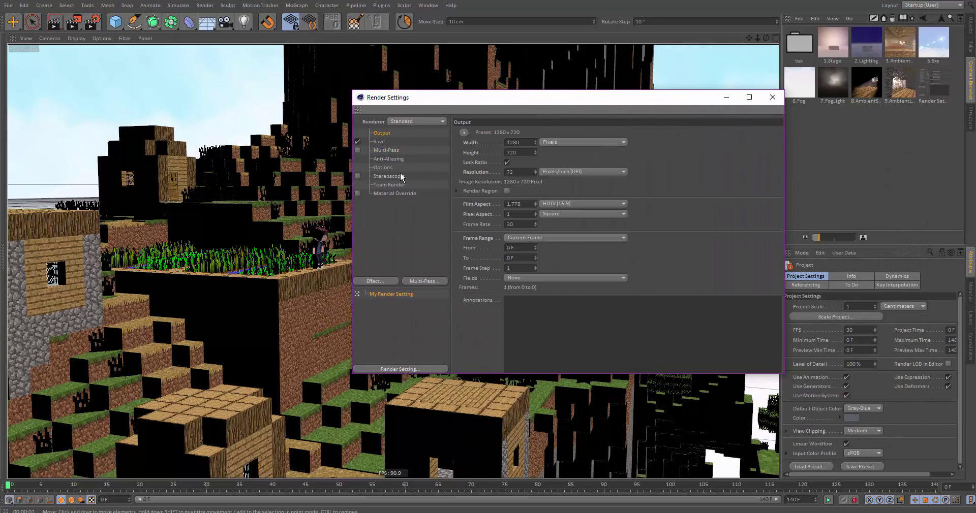
drag(513, 152, 504, 162)
click(604, 164)
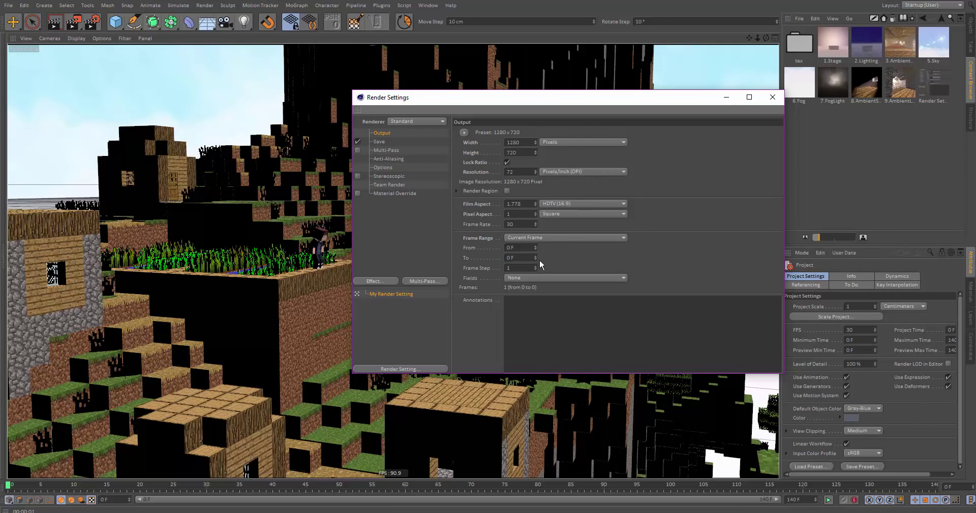
click(380, 142)
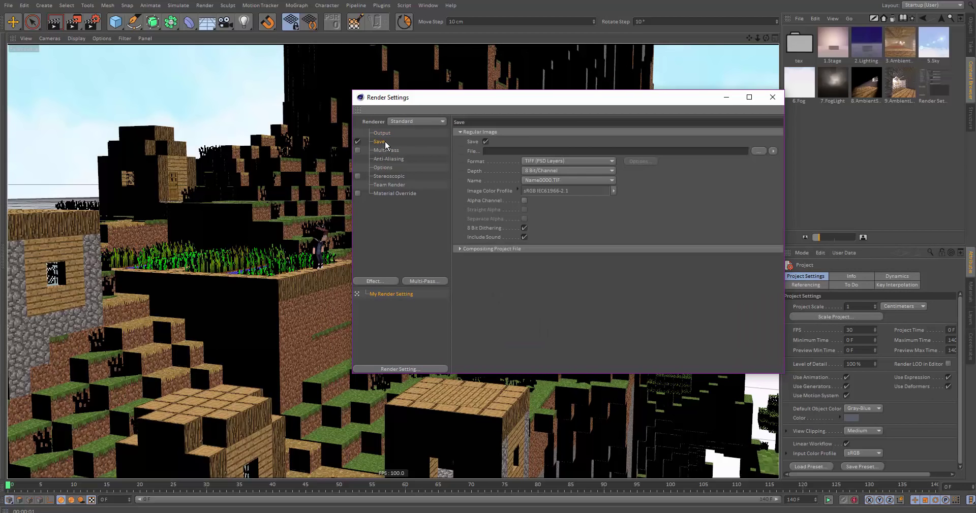
click(388, 158)
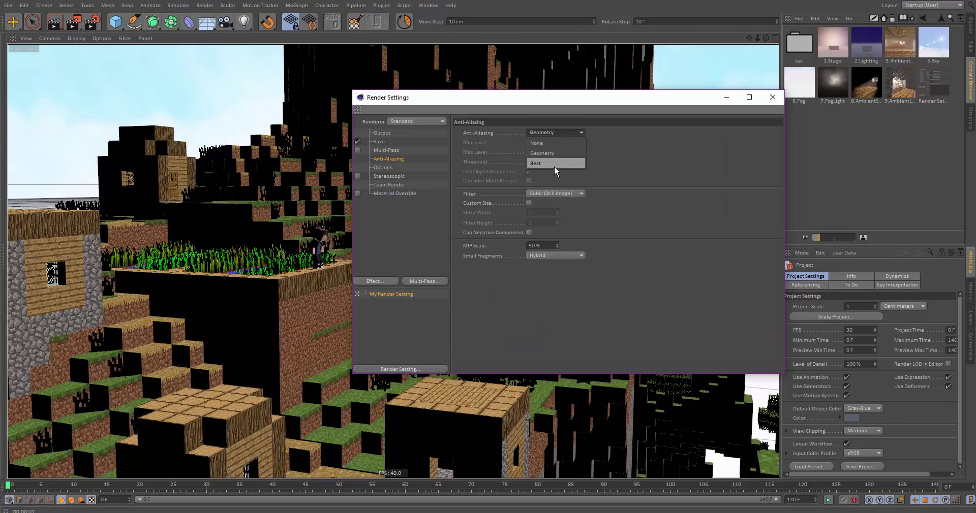
click(553, 164)
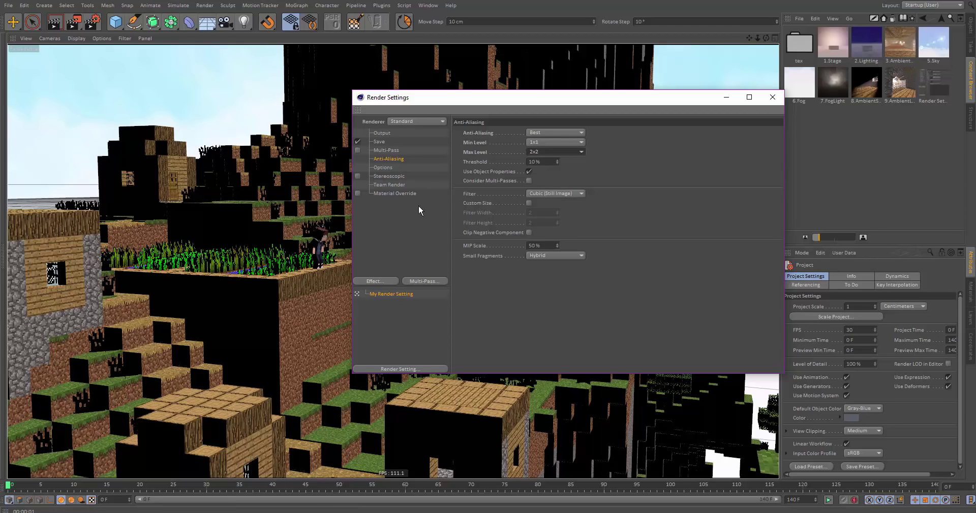
click(390, 167)
click(389, 158)
click(389, 176)
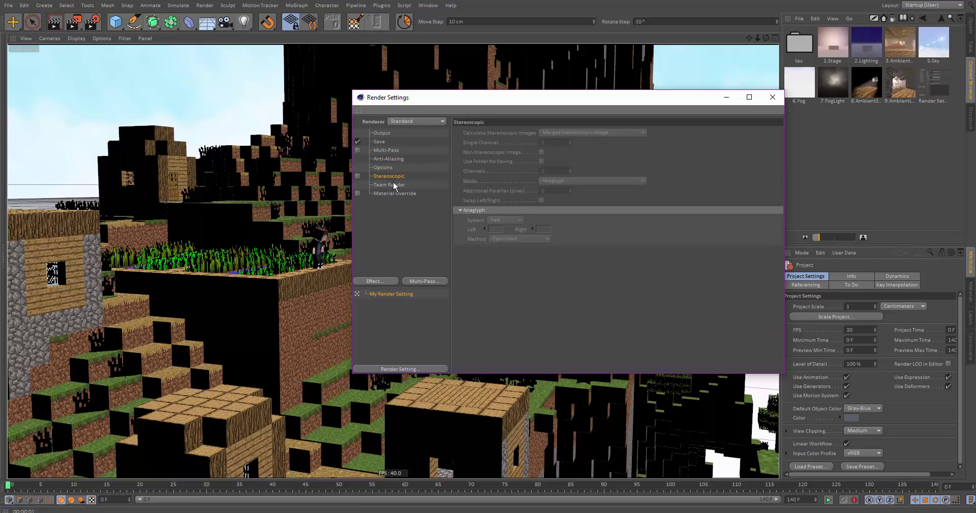
click(393, 184)
click(392, 193)
- Add the Ambient Occlusion effect to the render settings and switch it off
click(388, 281)
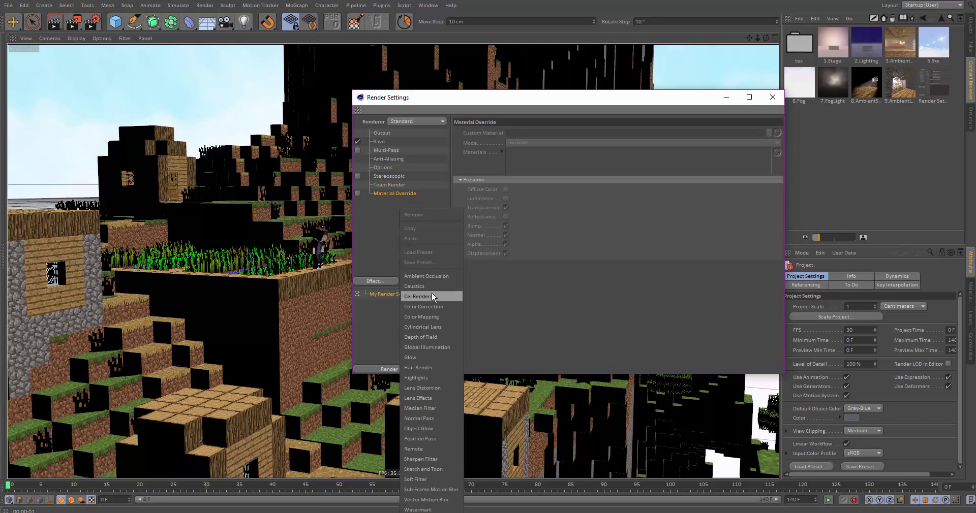
click(426, 275)
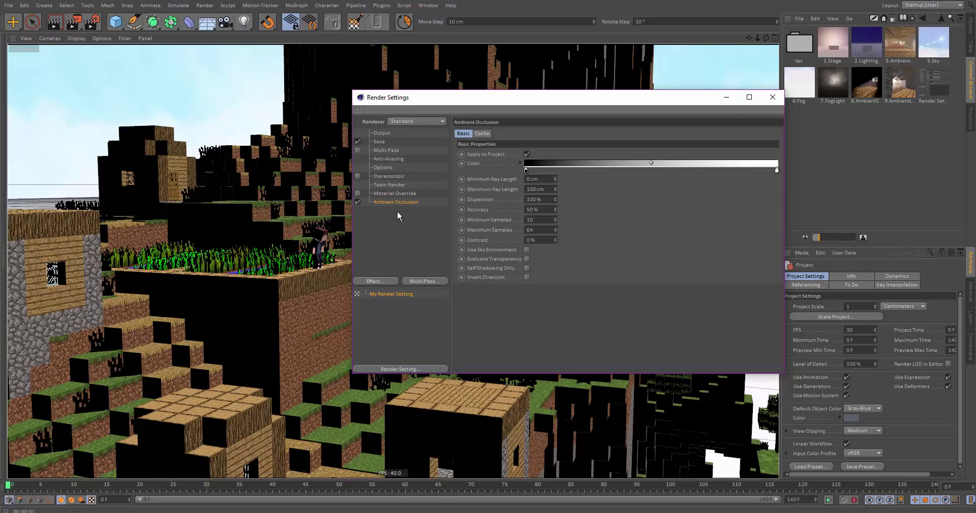
click(358, 202)
- Add the Global Illumination effect to the render settings and display its options
click(390, 281)
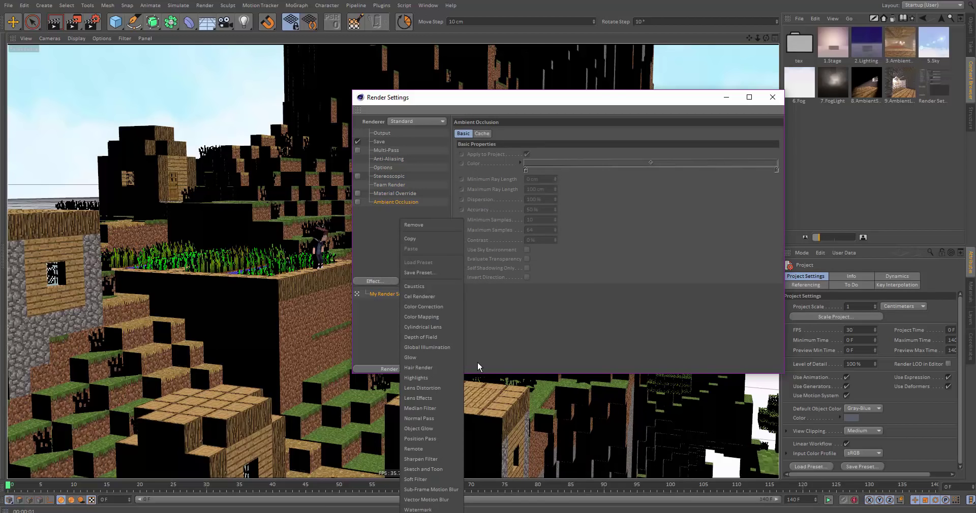
click(434, 342)
click(419, 203)
click(416, 210)
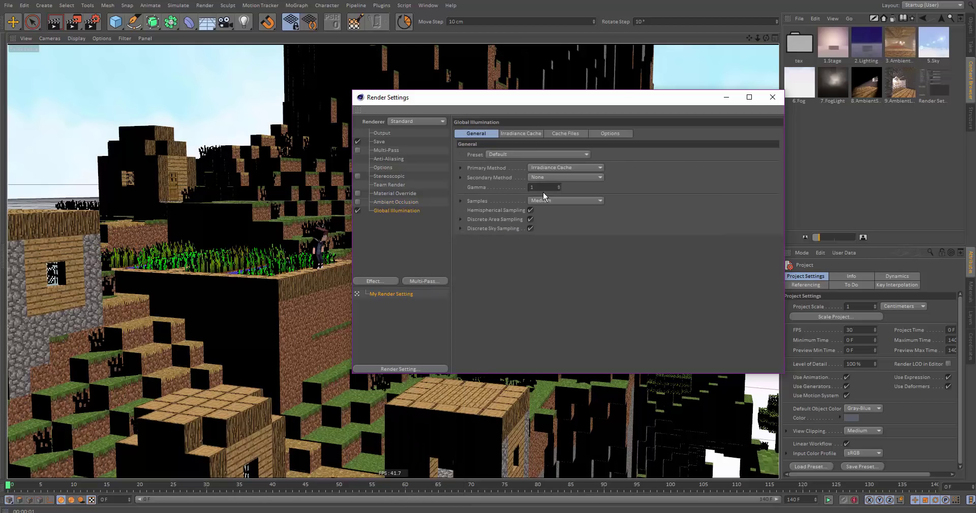
- Set the Global Illumination samples to Custom Accuracy and the Irradiance Cache record density to Low
click(552, 200)
click(553, 224)
click(545, 204)
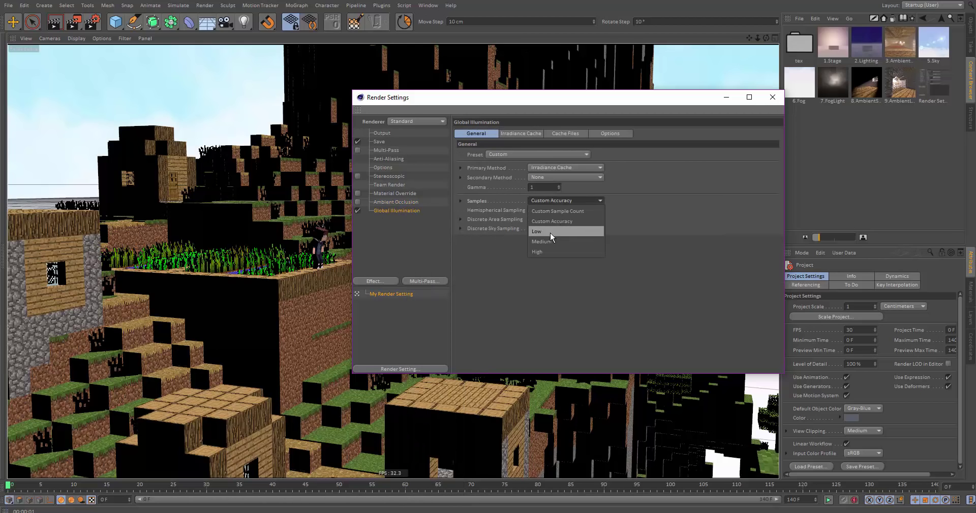
click(550, 232)
click(515, 134)
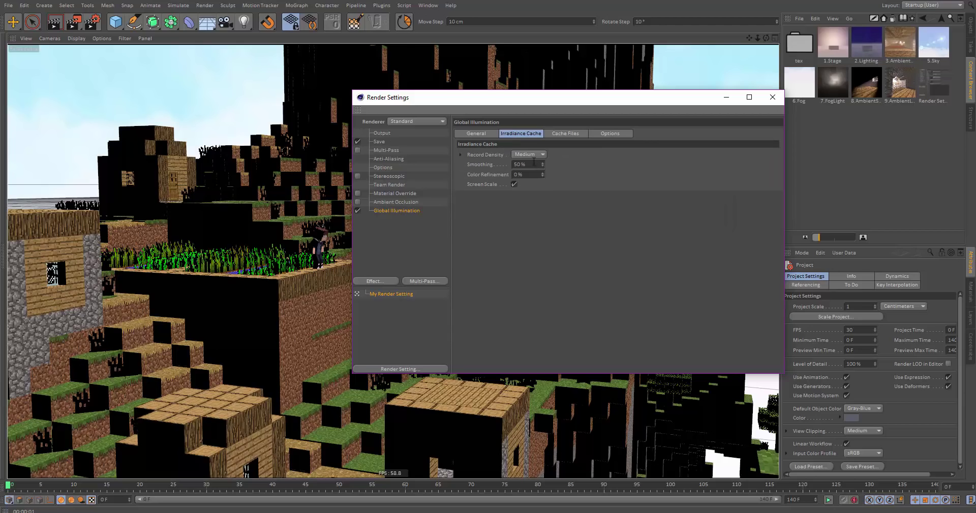
click(465, 133)
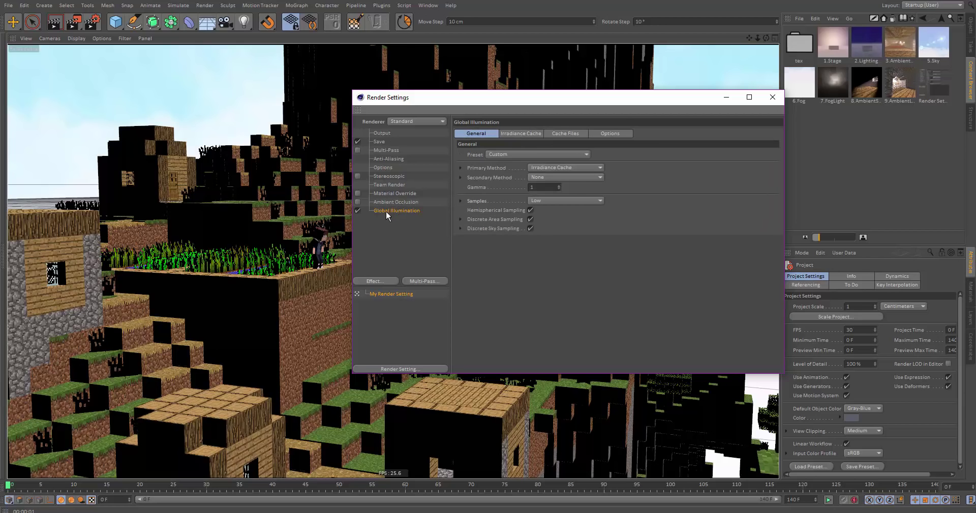
click(560, 200)
click(559, 222)
click(527, 134)
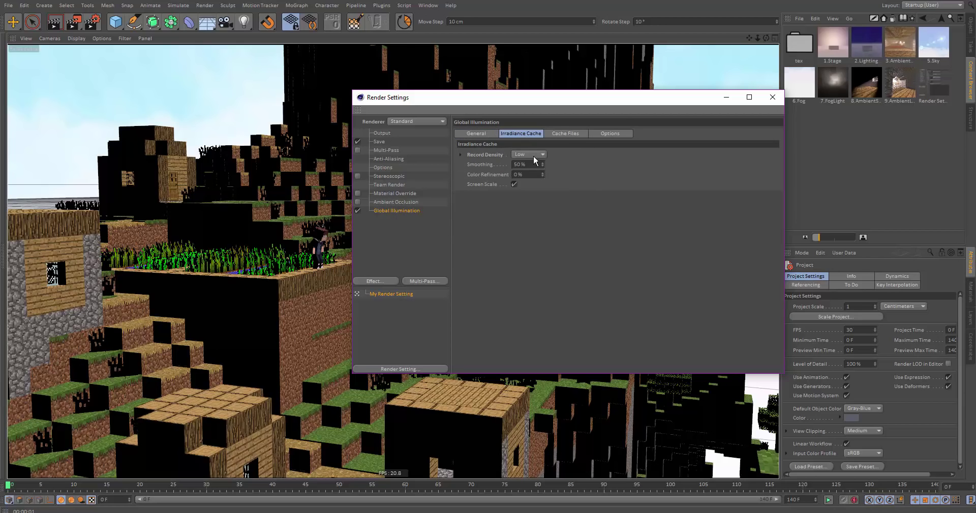
click(473, 135)
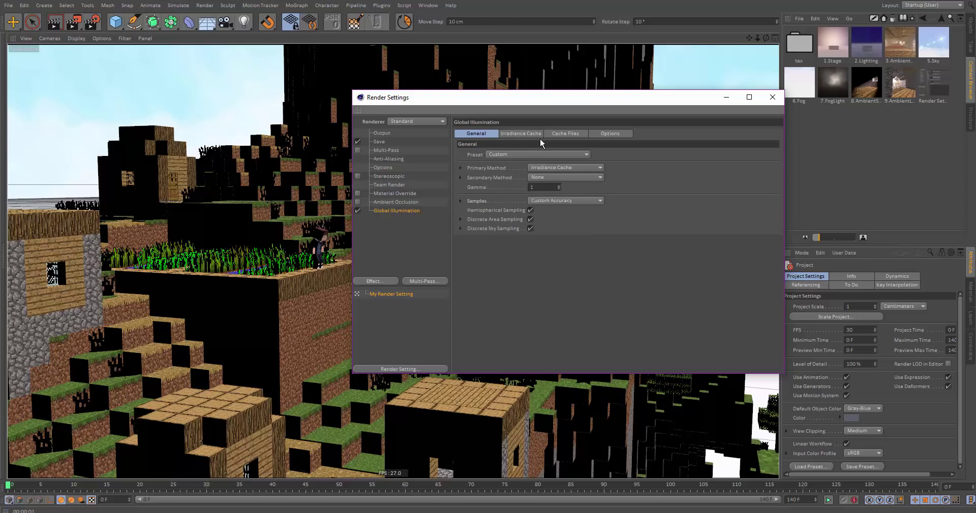
- Add the Lens Effects effect to the render settings
click(379, 281)
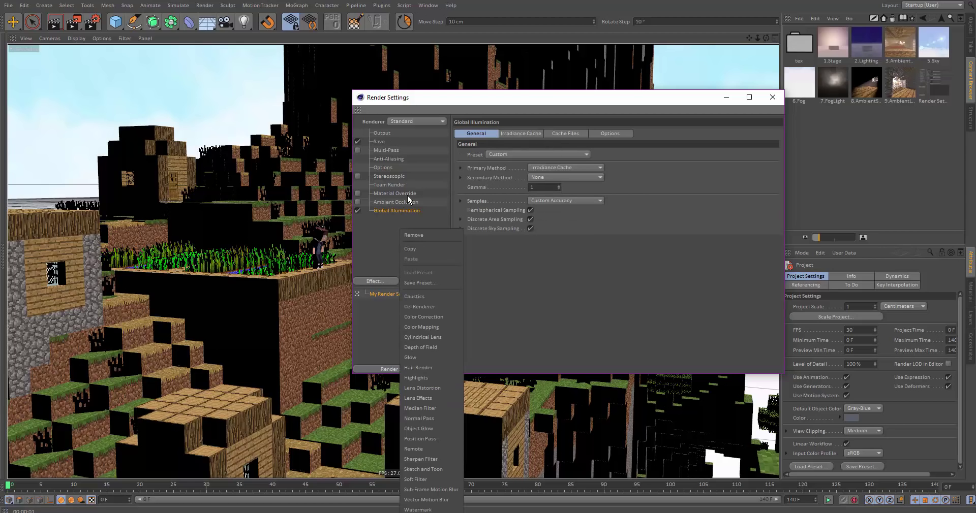
click(392, 209)
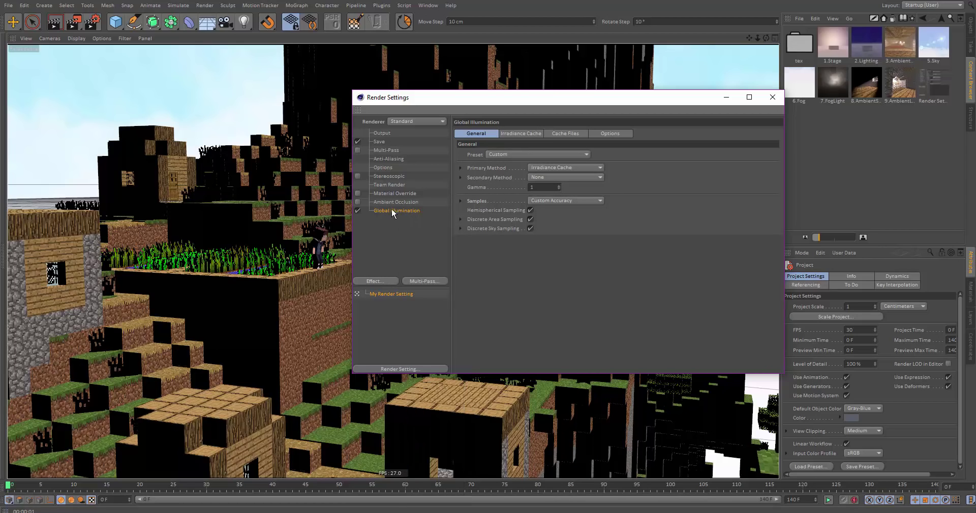
click(390, 281)
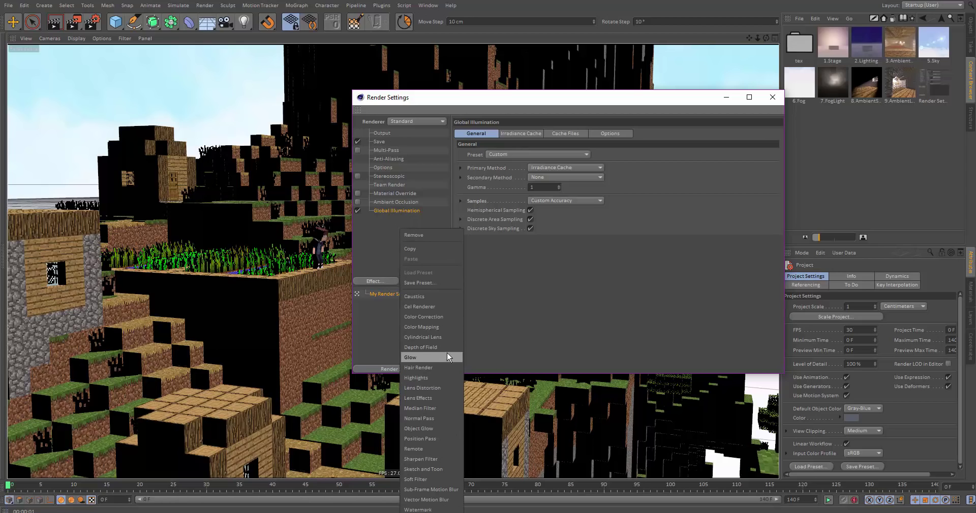
click(443, 397)
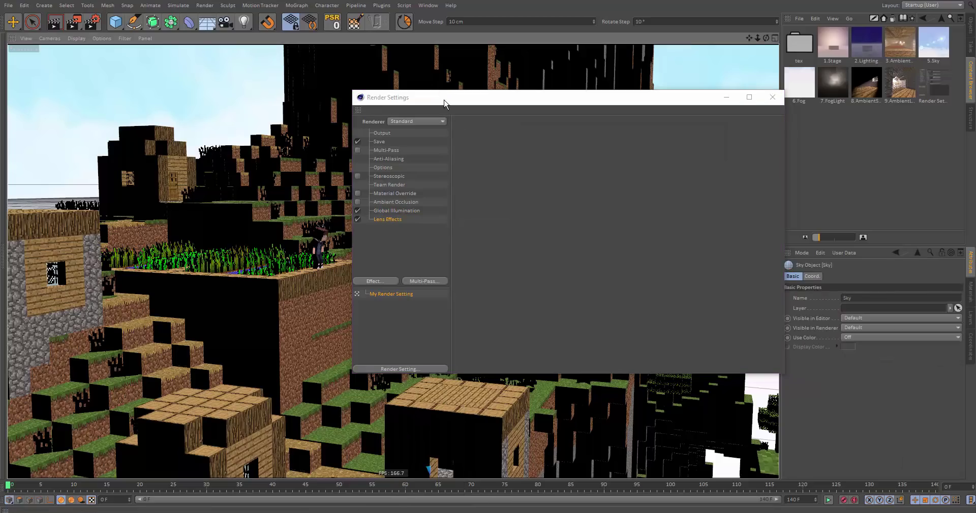
- Add the Depth of Field effect to the render settings
drag(444, 100, 676, 277)
scroll(359, 264, up, 5)
alt+drag(525, 248, 246, 258)
alt+drag(301, 324, 403, 311)
drag(686, 279, 399, 171)
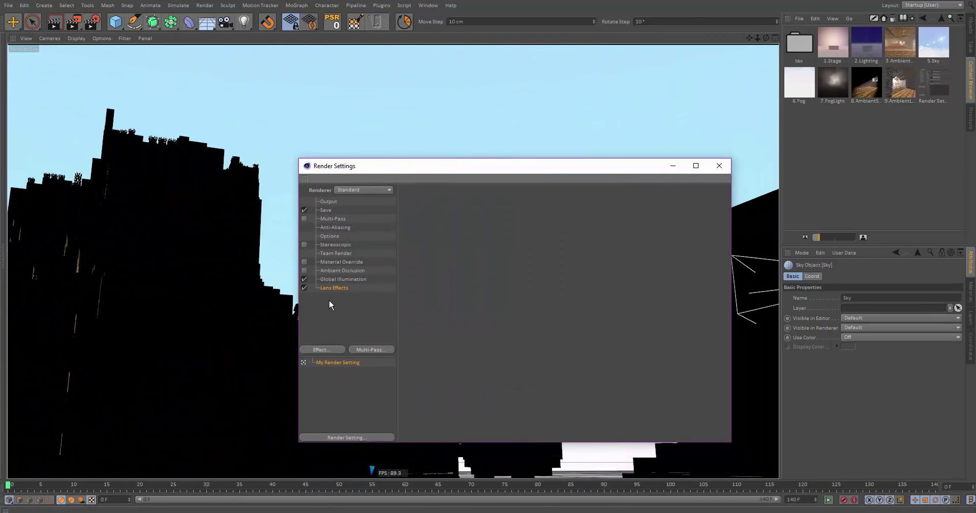
click(325, 349)
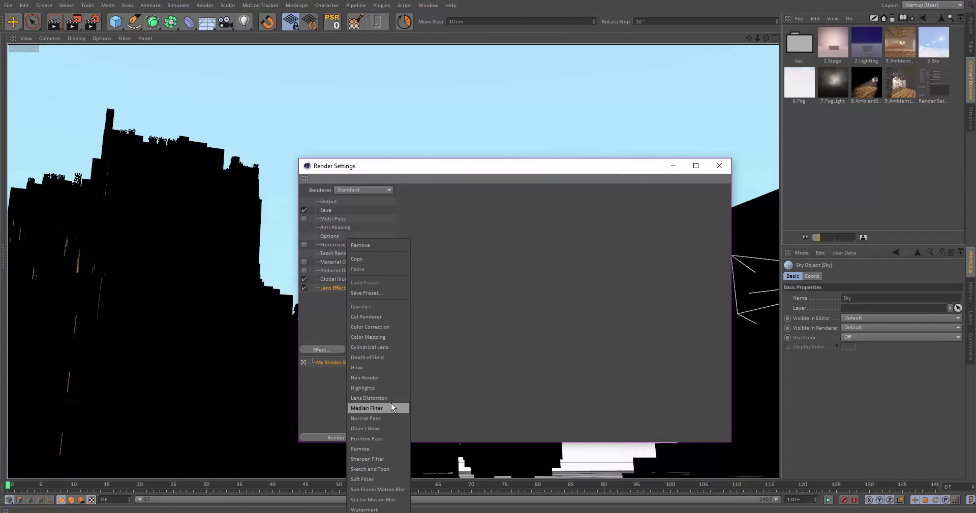
click(377, 358)
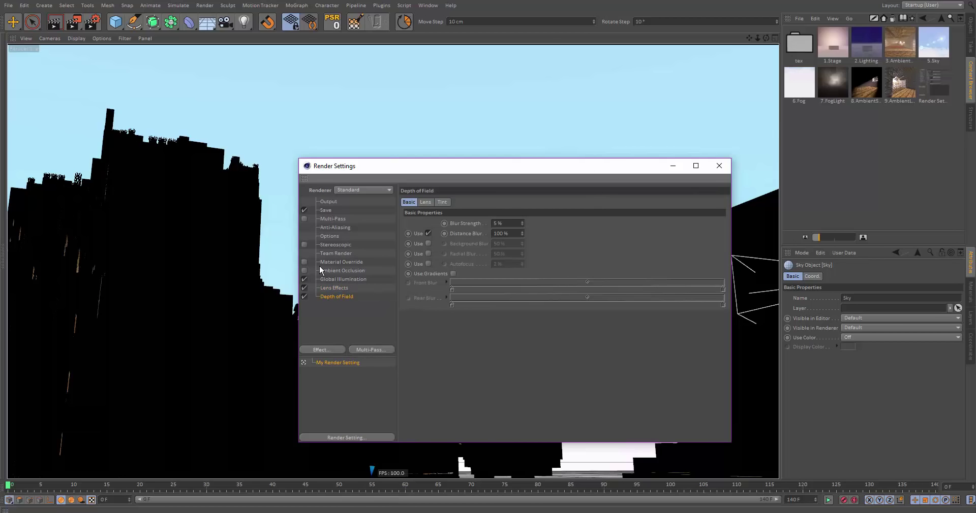
- Add the Color Correction effect to the render settings
click(331, 350)
click(378, 333)
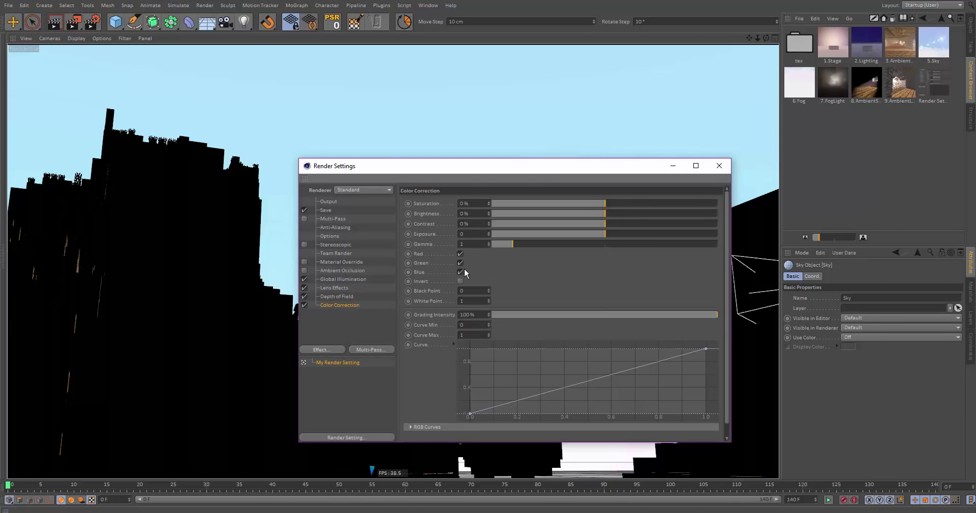
key(ctrl+z)
drag(601, 167, 646, 177)
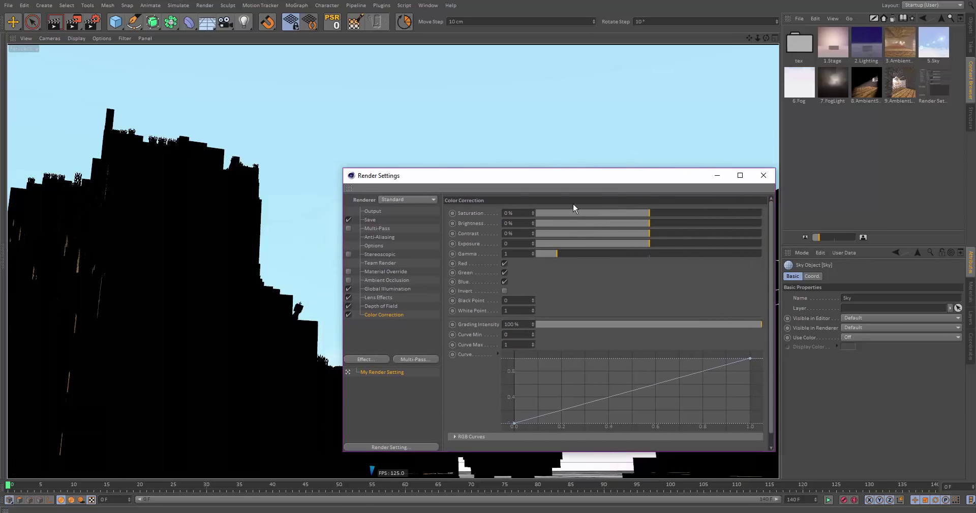
- Start an interactive render region over the village and turn the view to show the hillside and houses
alt+middle_drag(267, 360, 249, 375)
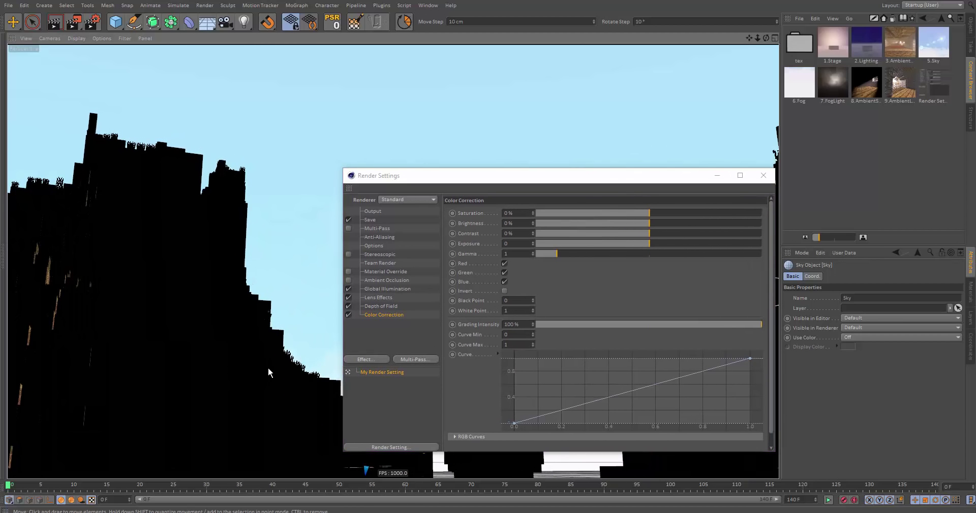
key(alt+r)
drag(476, 178, 691, 170)
alt+drag(244, 382, 220, 427)
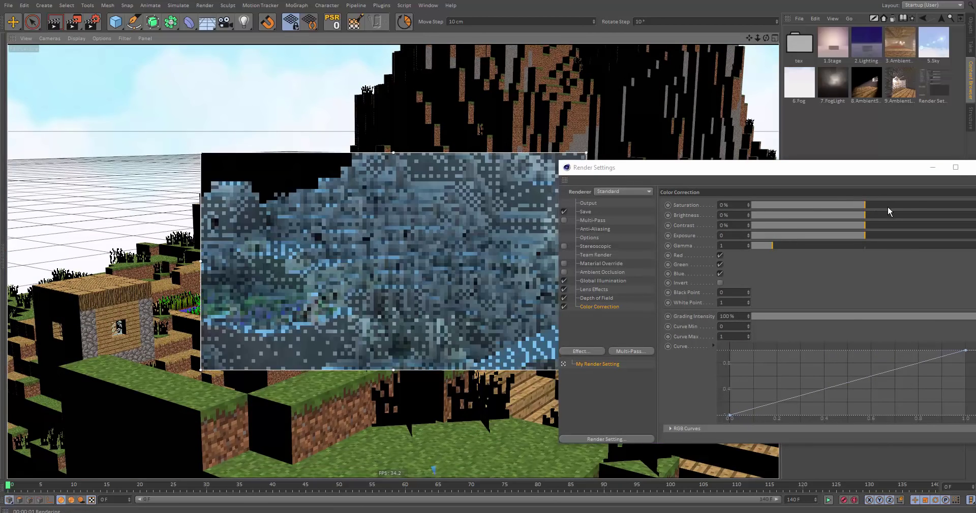
- Test a Color Correction saturation of 79% in the interactive render region and bring it back close to neutral
drag(888, 211, 907, 203)
click(953, 205)
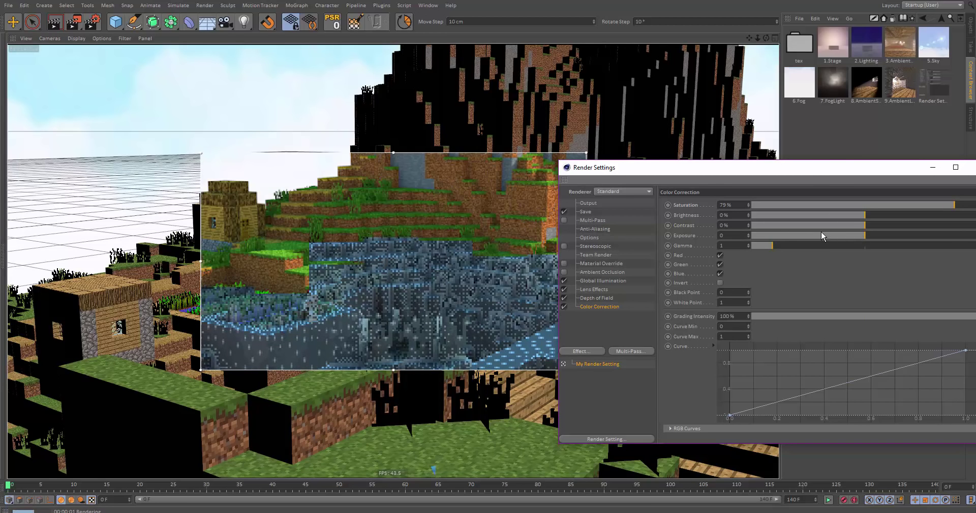
drag(912, 206, 867, 208)
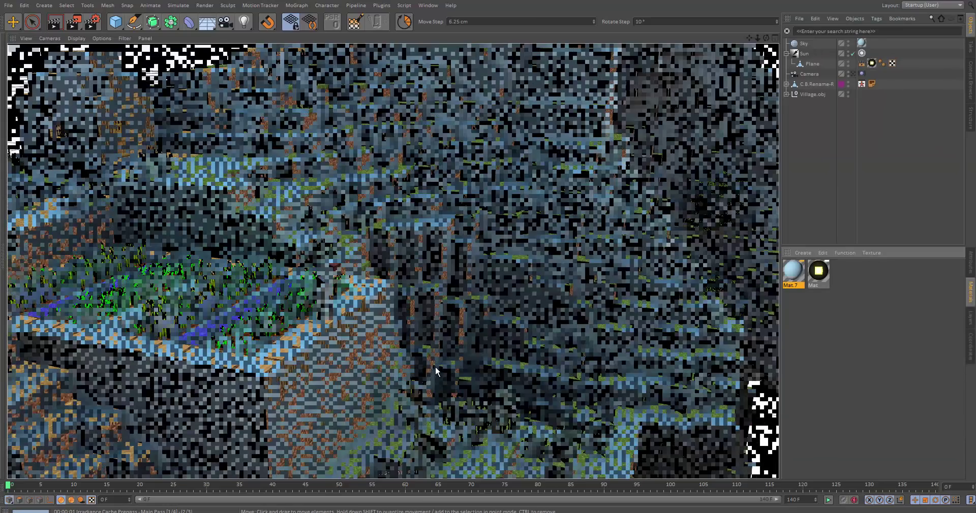
- Set the Generate GI saturation of the sky material Mat.7 to 0% in its Illumination settings
alt+middle_drag(382, 338, 397, 358)
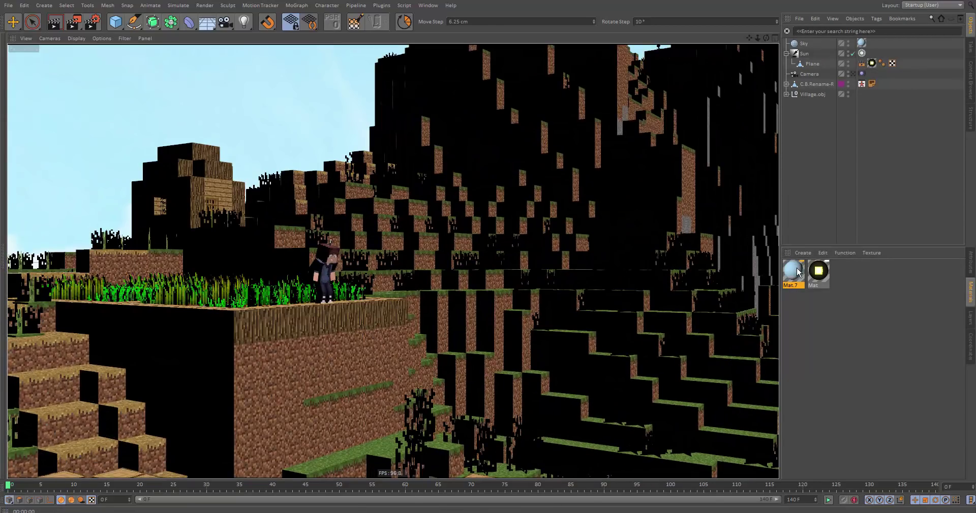
double_click(793, 272)
drag(235, 102, 496, 108)
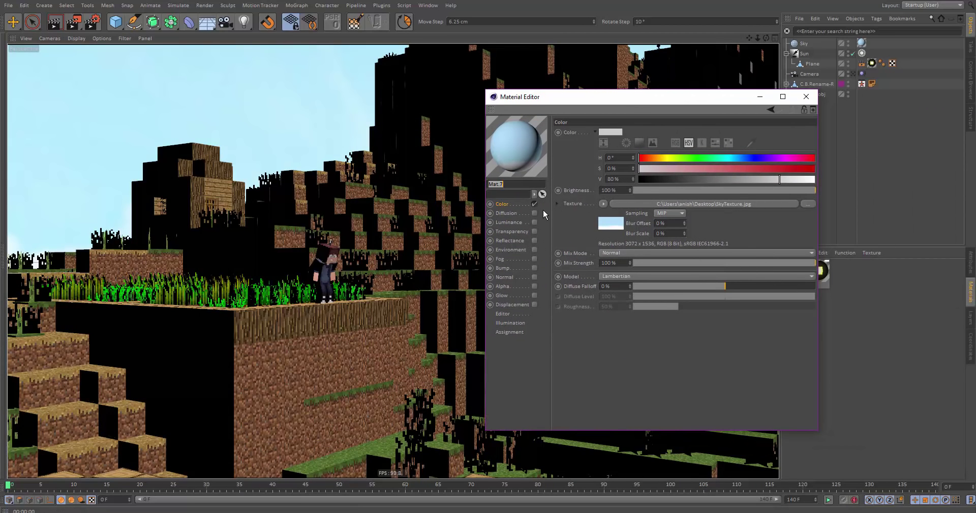
drag(634, 100, 554, 119)
click(786, 265)
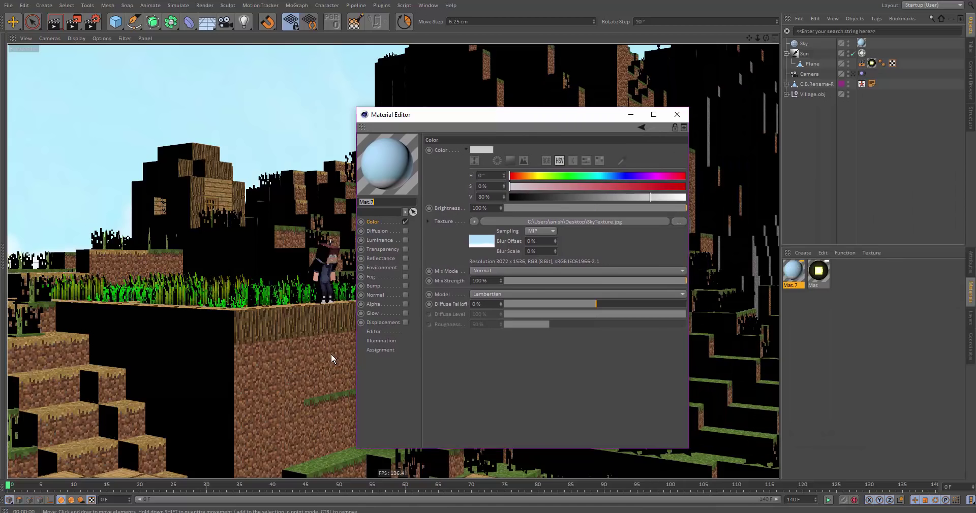
click(383, 340)
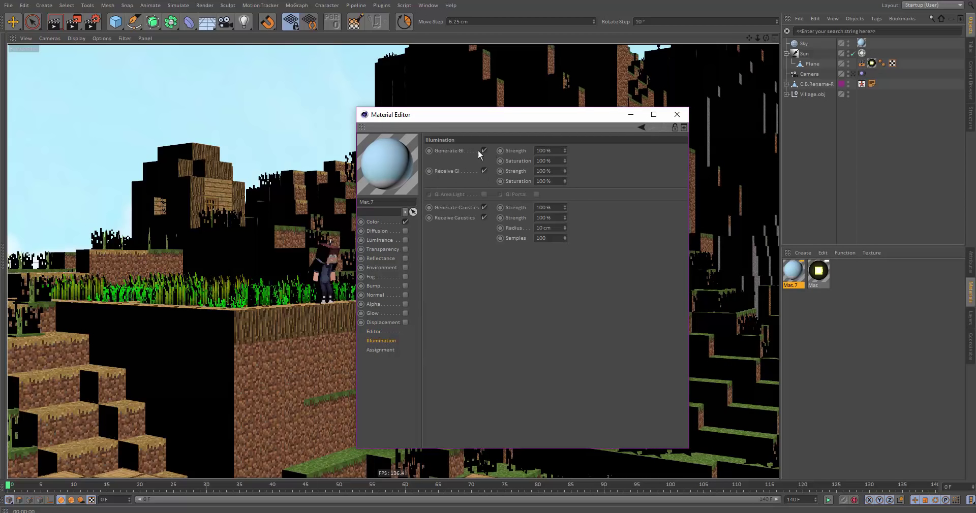
click(555, 161)
click(677, 114)
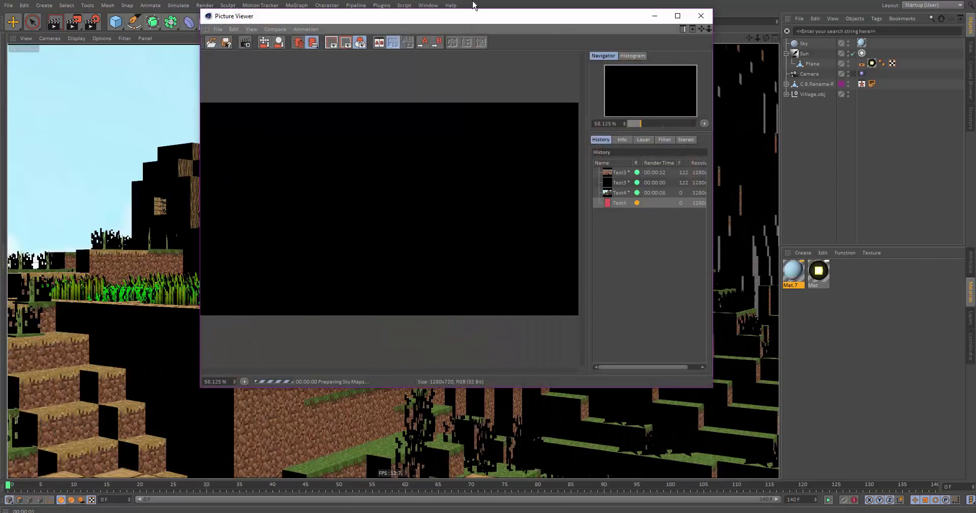
- Render the current view to the Picture Viewer and examine the image up close
drag(451, 17, 432, 0)
scroll(495, 221, up, 4)
scroll(502, 219, down, 1)
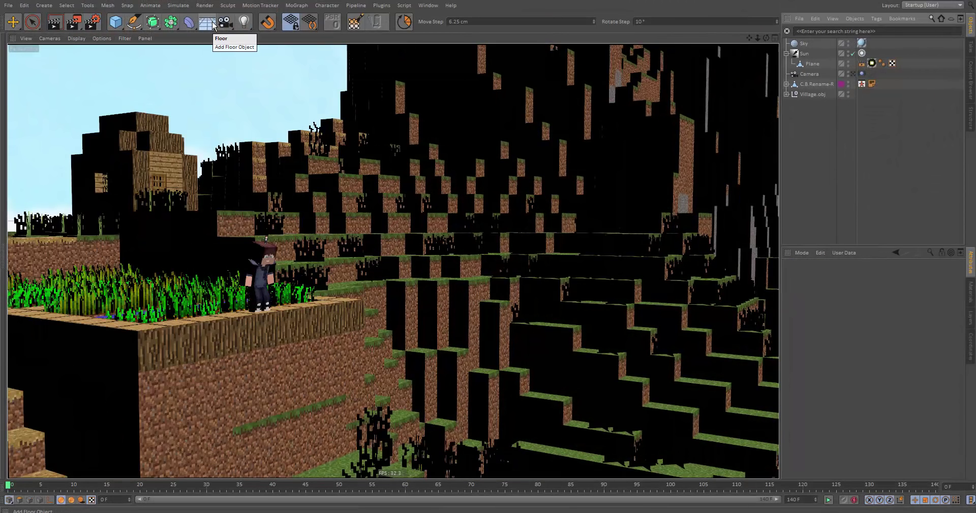
- Add an Environment object with fog enabled and set the fog distance to 50000 cm
drag(213, 25, 260, 75)
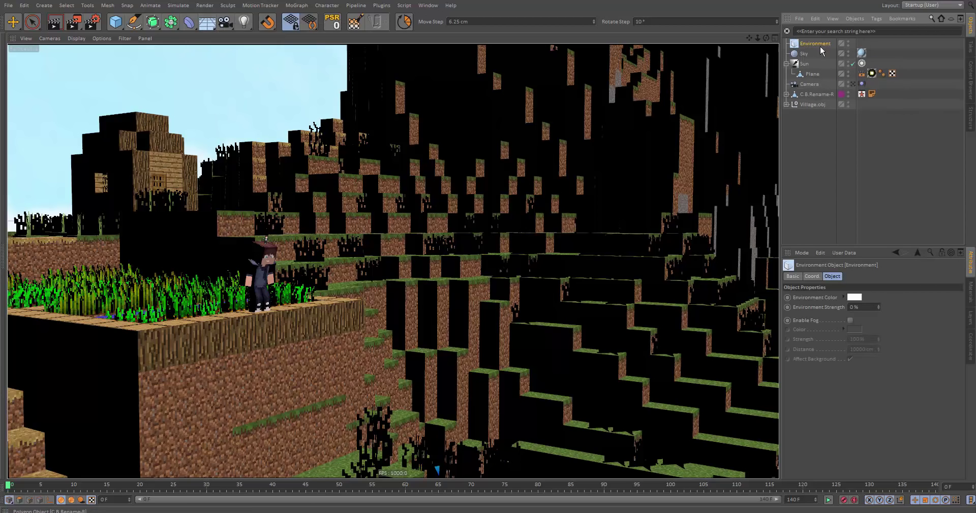
click(850, 320)
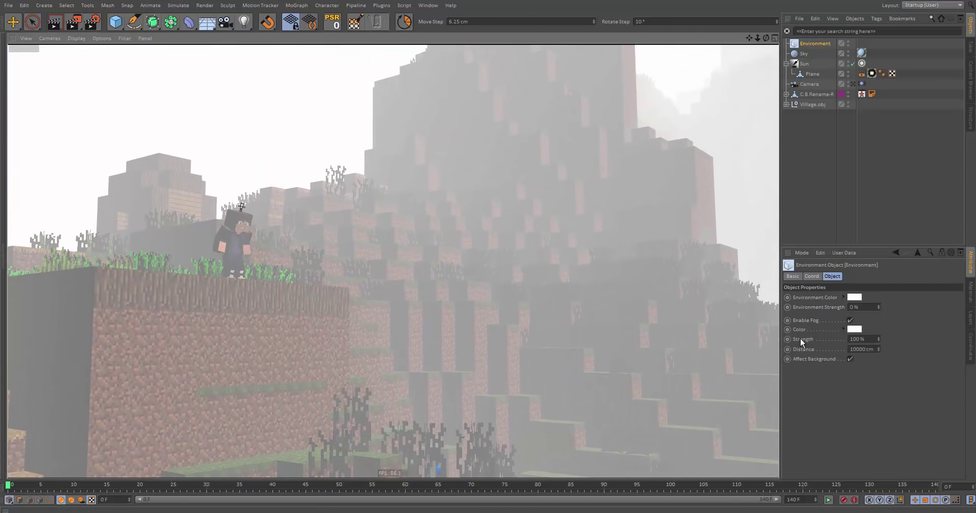
click(874, 349)
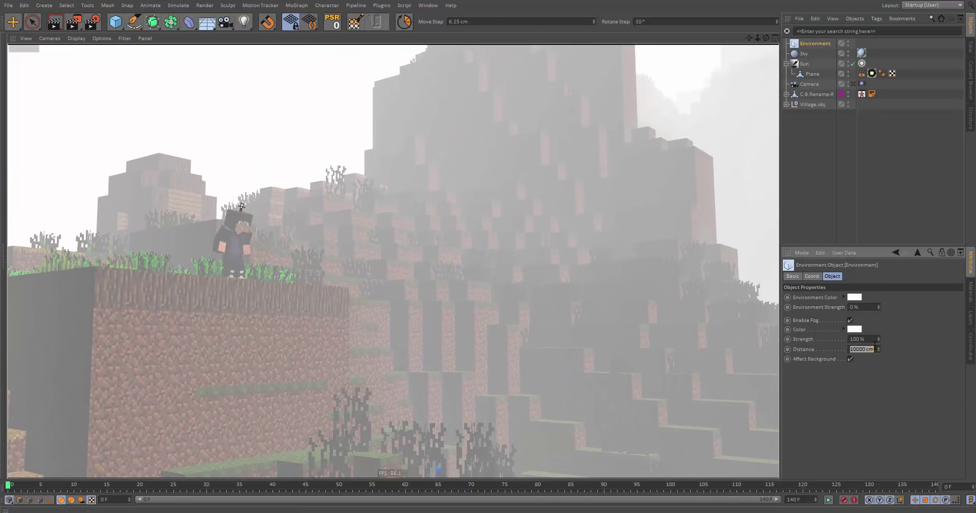
text(5)
key(Return)
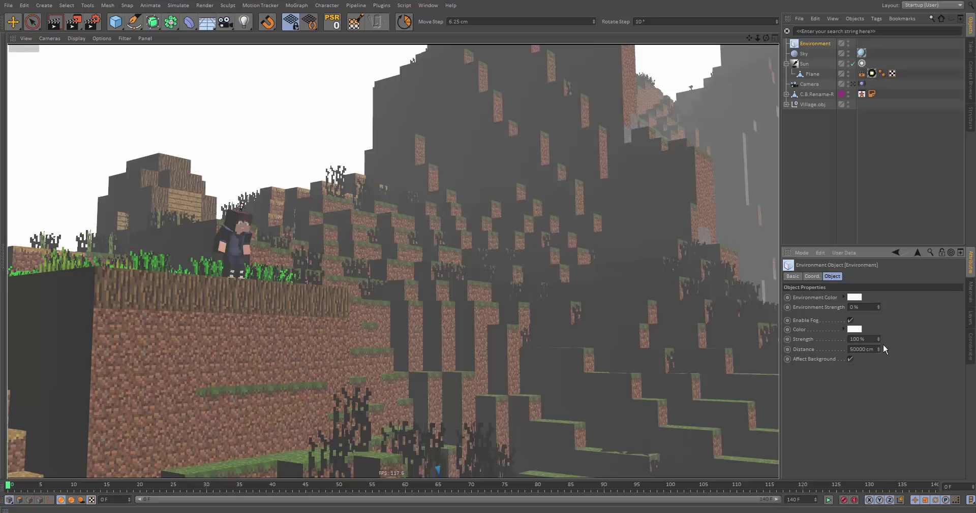
- Turn off Affect Background for the Environment fog and check the scene in a Picture Viewer render
click(849, 359)
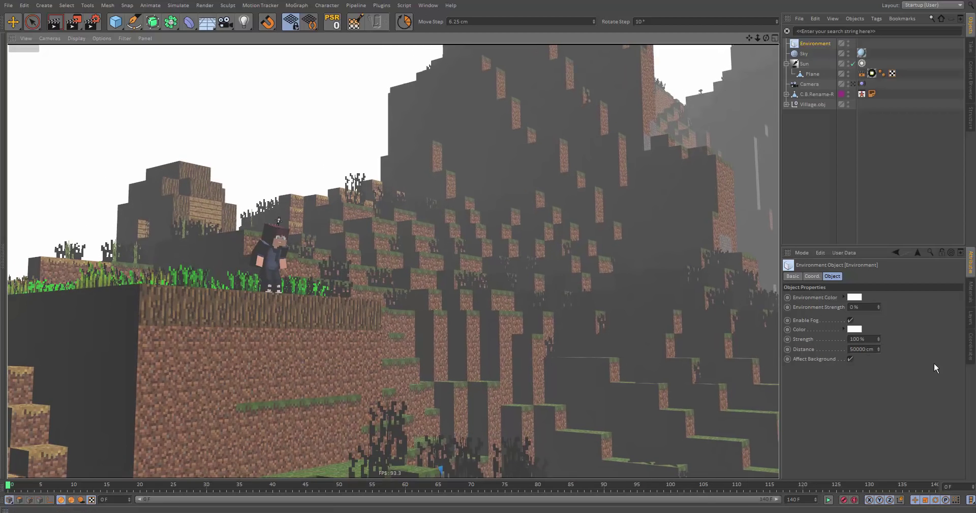
click(852, 360)
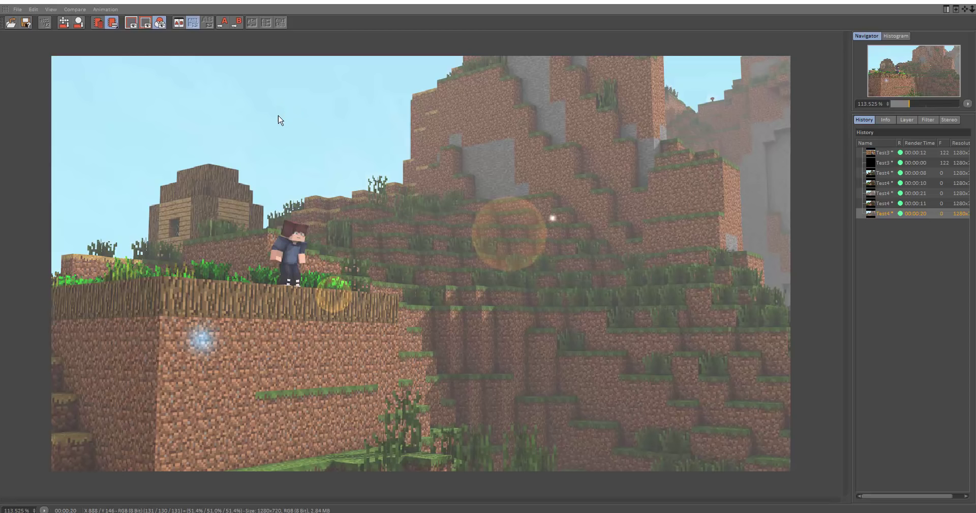
click(964, 2)
- Apply a Filter shader to the color texture of the sky material Mat.7 and open the filter's properties
click(969, 294)
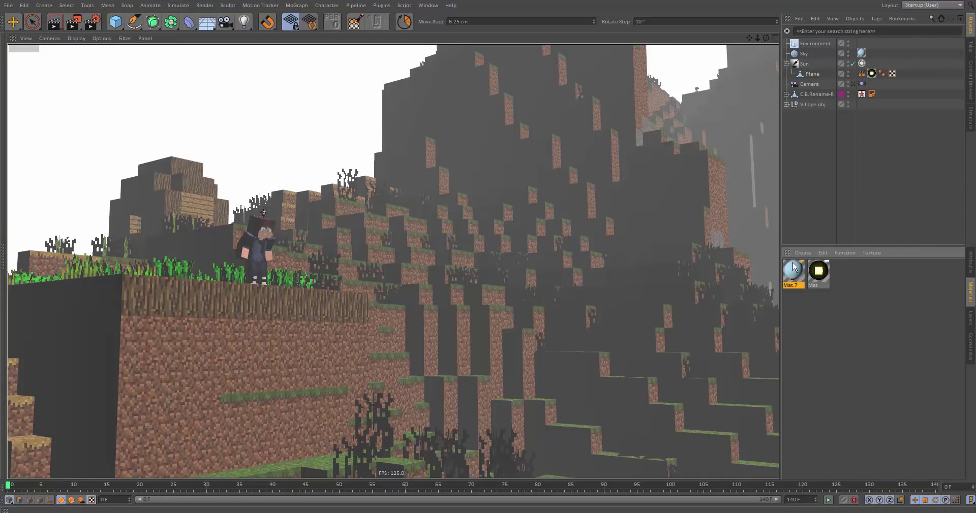
double_click(792, 272)
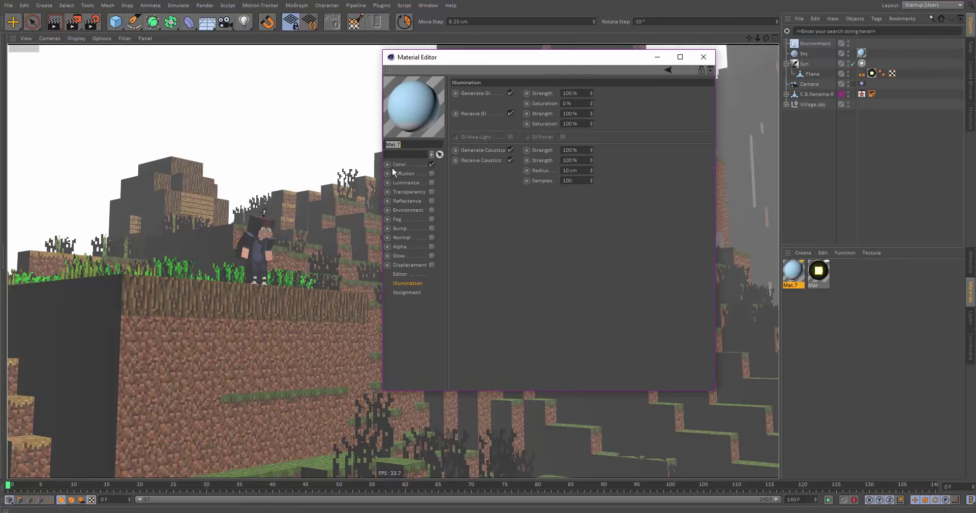
click(398, 165)
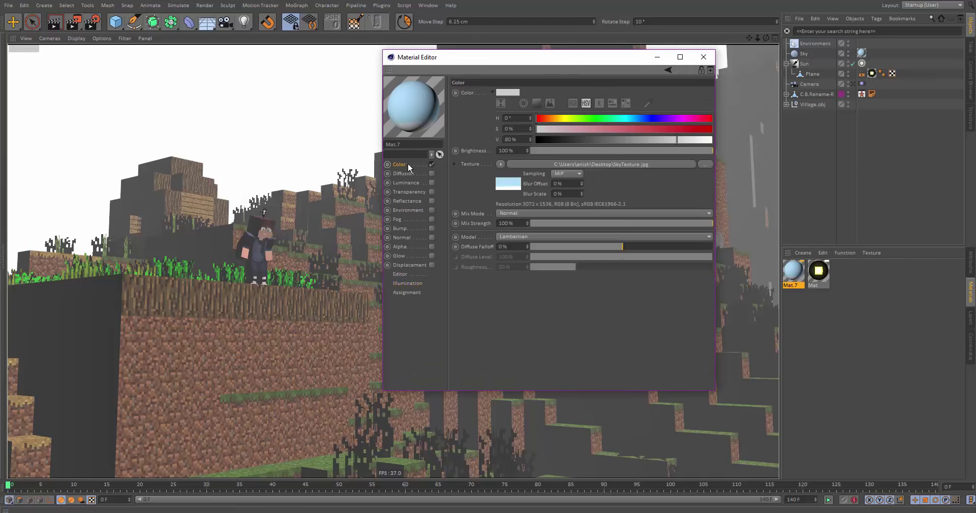
click(499, 164)
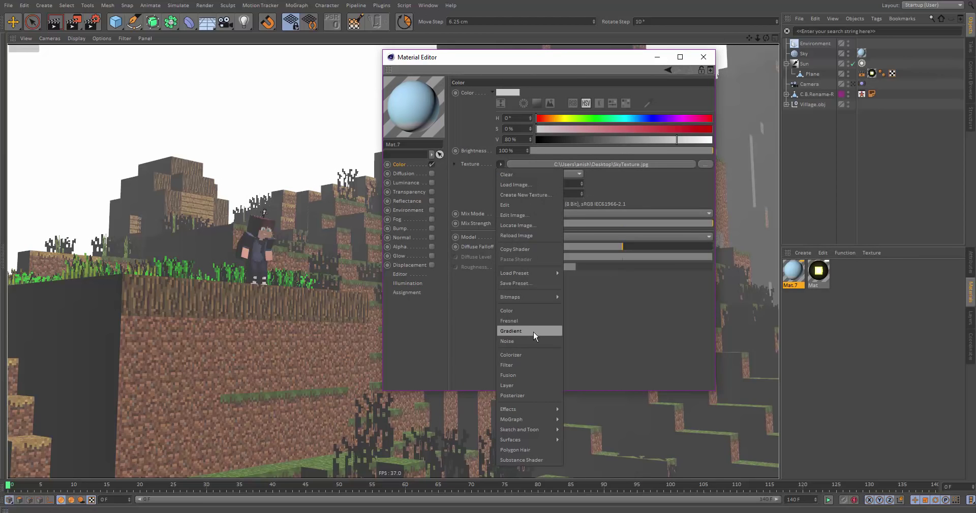
click(525, 363)
click(577, 202)
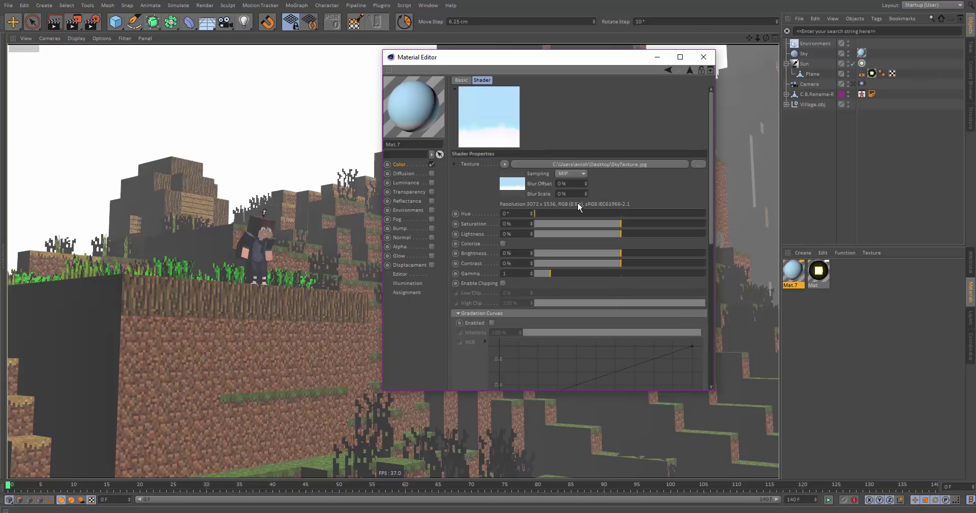
- Shift the sky texture filter's hue to 25° and lower its brightness to -12%
click(551, 214)
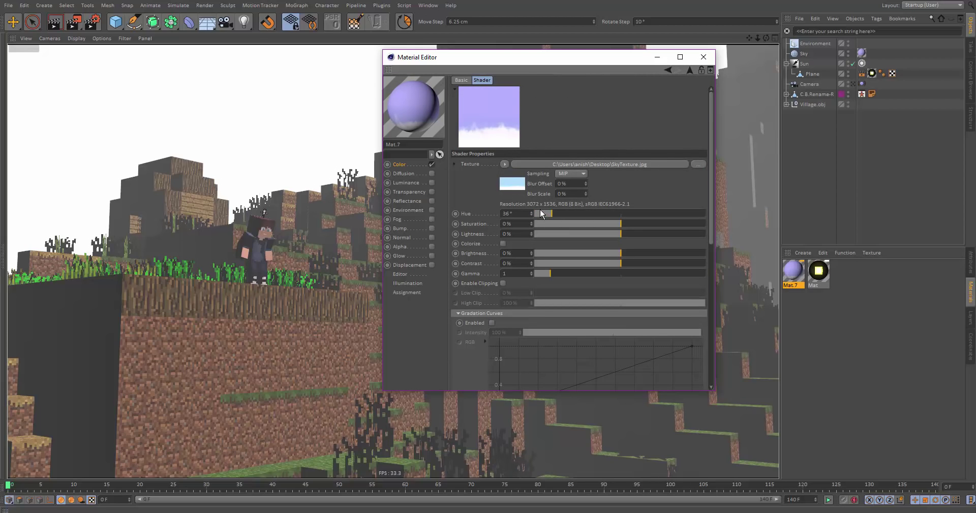
click(545, 213)
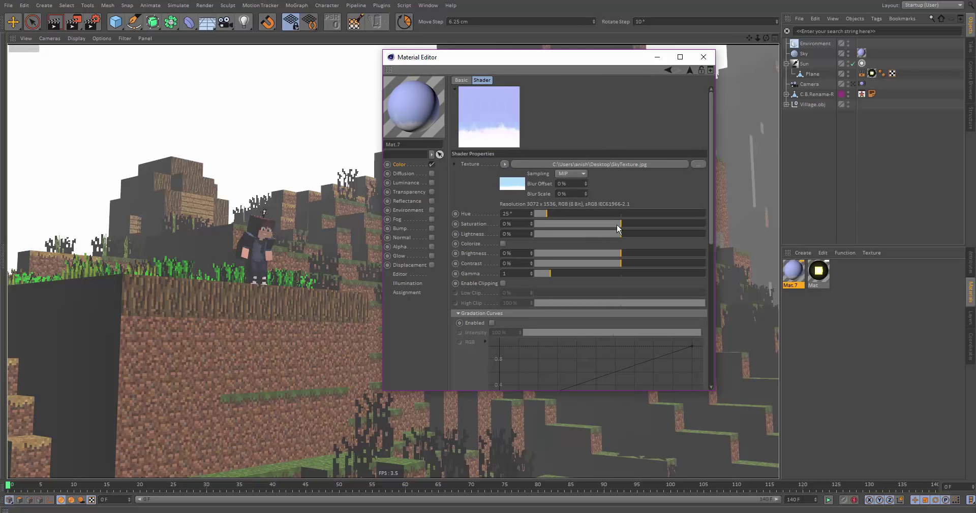
click(609, 253)
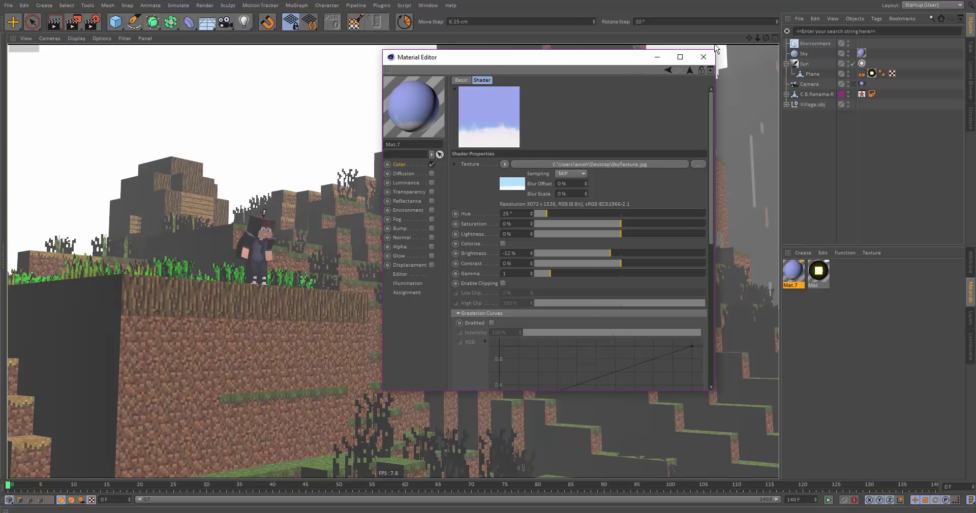
- Render the recolored sky to the Picture Viewer and compare the image with the previous render in the history
key(ctrl+r)
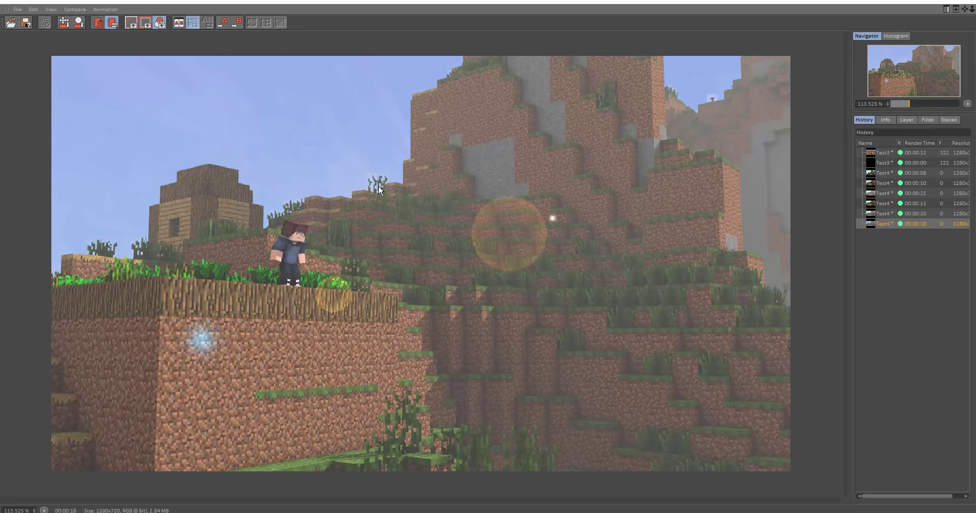
scroll(134, 107, up, 2)
scroll(264, 144, down, 1)
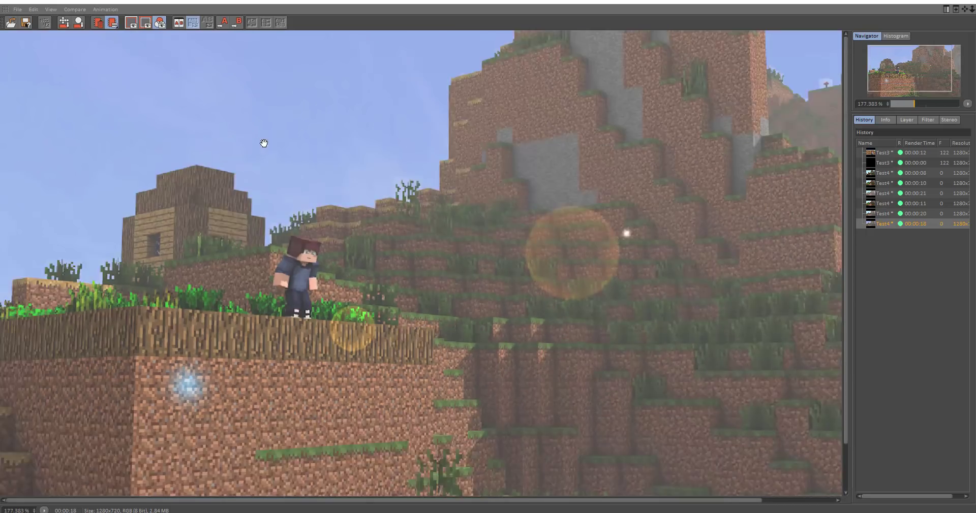
scroll(264, 143, down, 2)
click(872, 213)
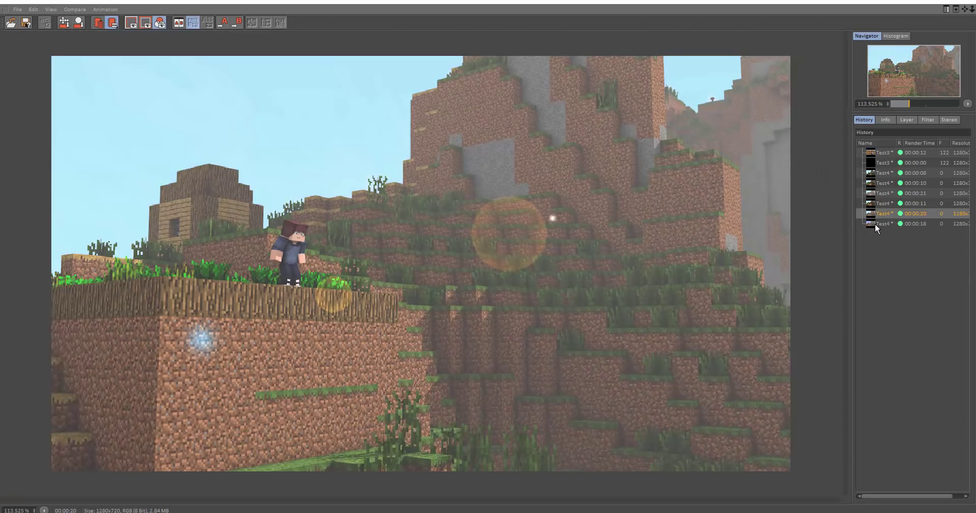
click(874, 224)
- Examine the latest render up close around the grass edges, the distant cliffs and the tower against the sky
scroll(376, 213, up, 6)
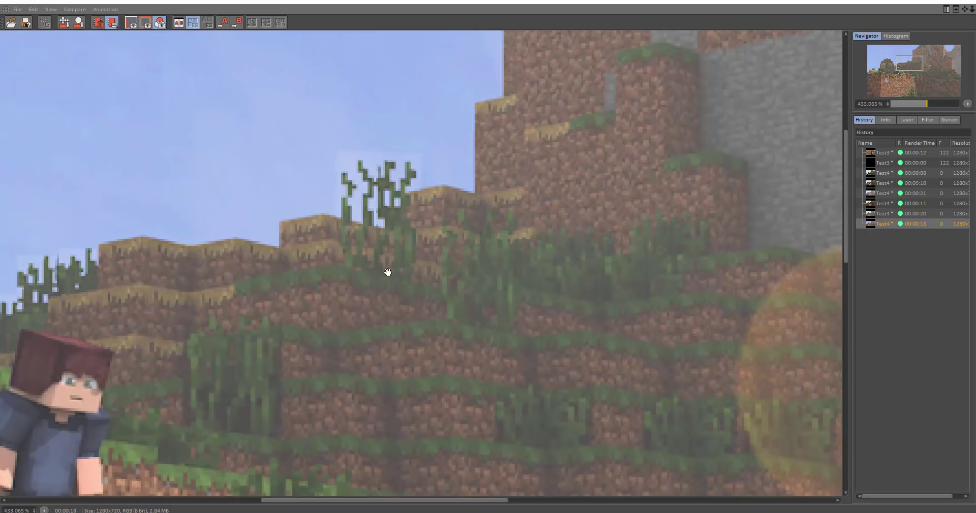
scroll(386, 255, down, 3)
scroll(642, 224, down, 2)
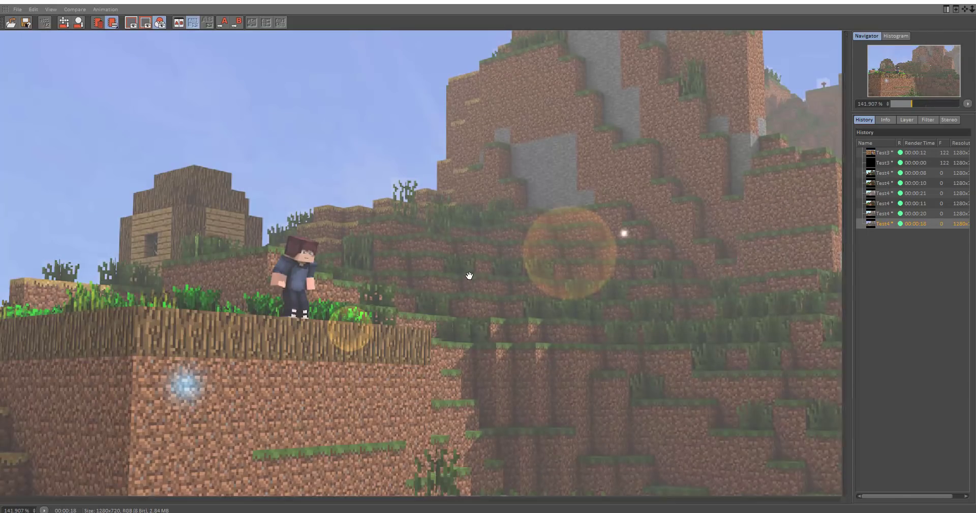
scroll(686, 112, down, 2)
scroll(751, 116, up, 3)
scroll(649, 147, up, 6)
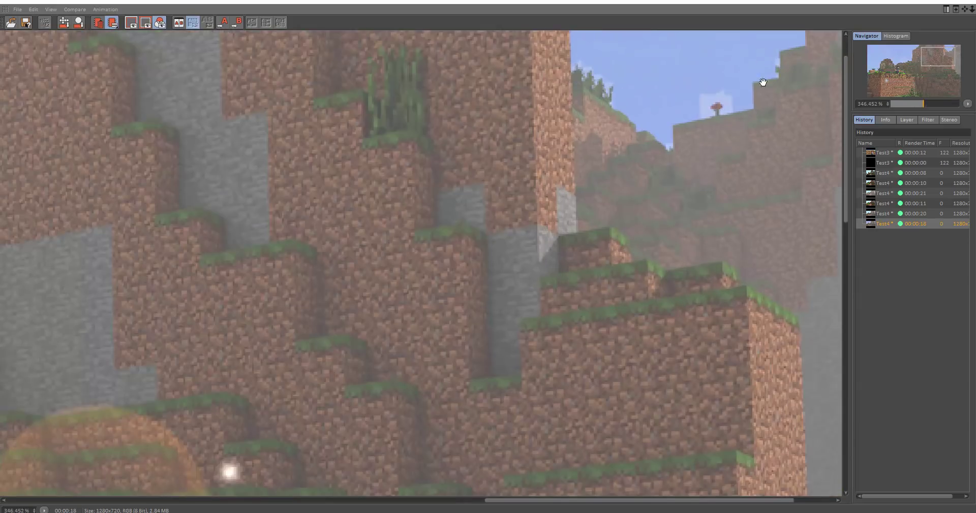
scroll(681, 148, down, 8)
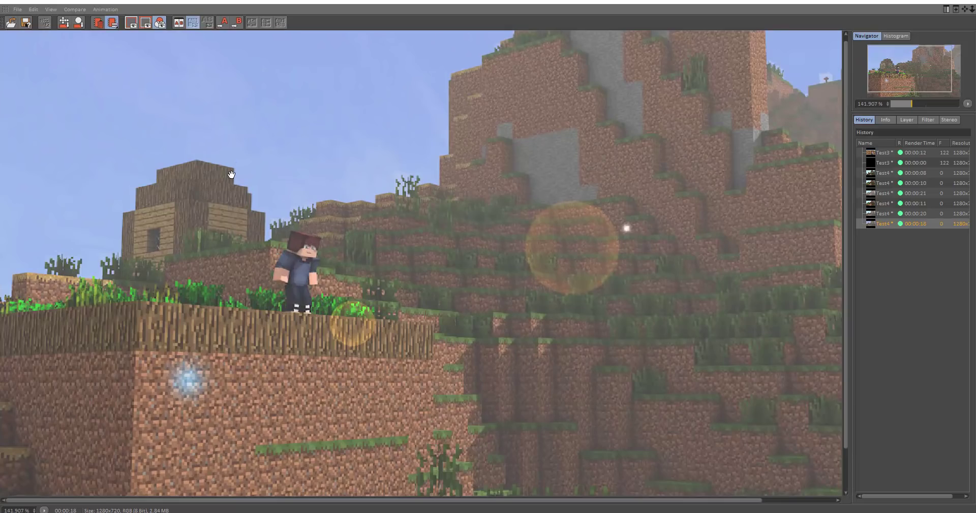
scroll(270, 244, up, 2)
scroll(262, 243, down, 2)
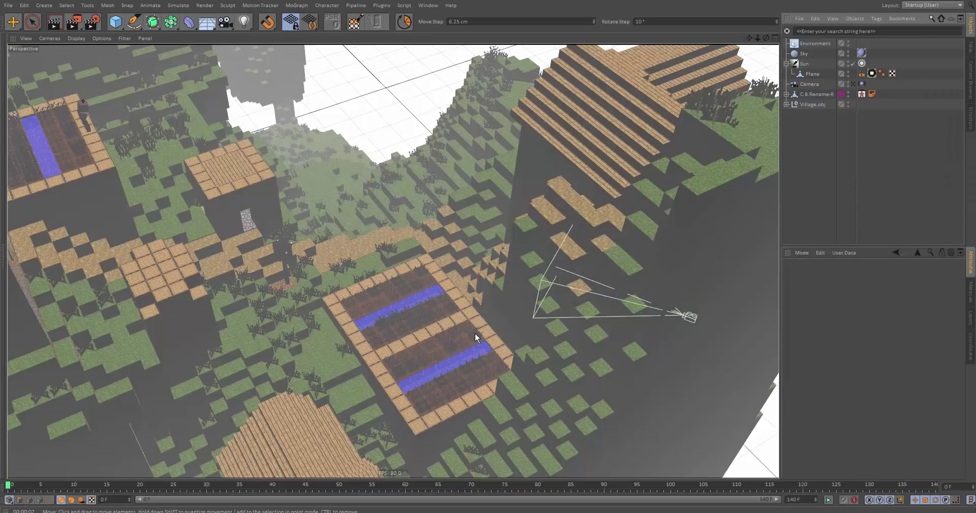
- Enable DOF Map Front Blur and DOF Map Rear Blur for the scene camera
alt+drag(474, 333, 701, 320)
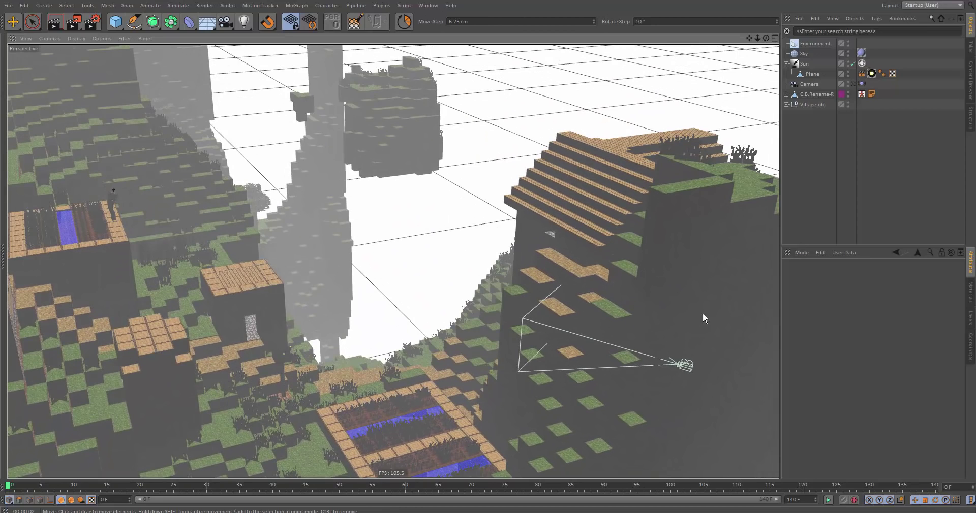
click(802, 86)
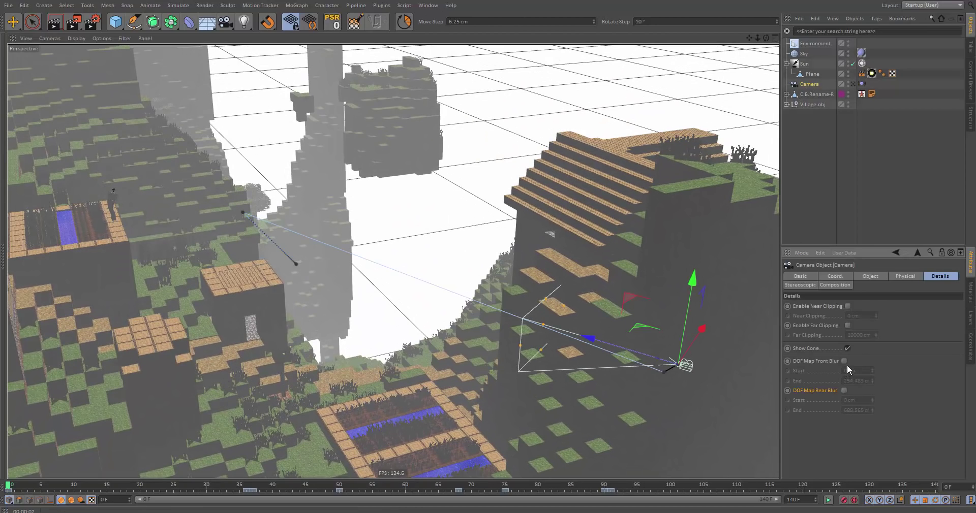
click(844, 362)
click(844, 390)
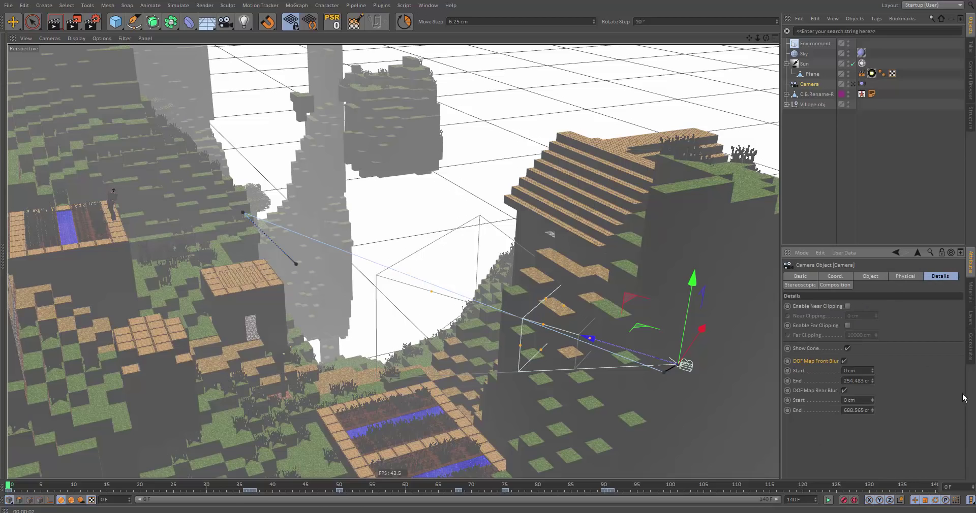
- Extend the camera's focus plane across the village to the character standing on the far farm plot
alt+drag(612, 277, 559, 384)
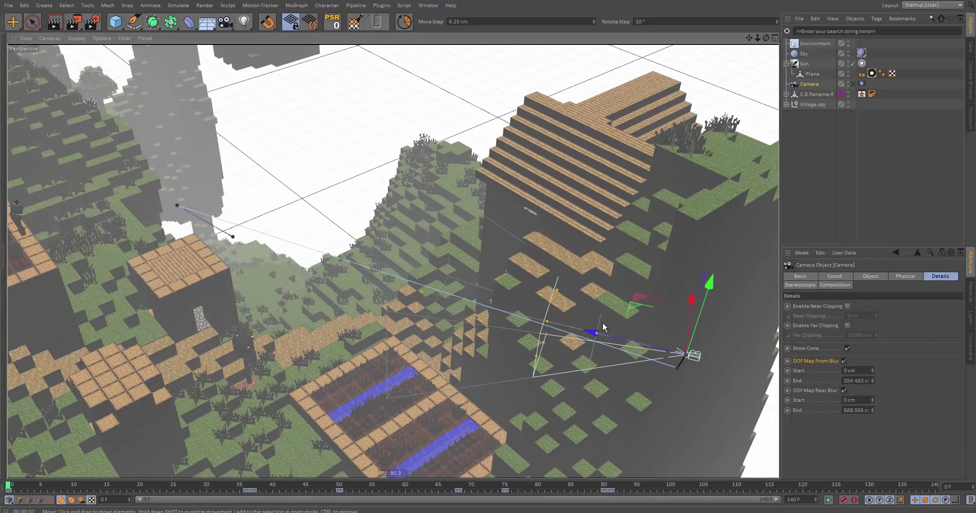
alt+middle_drag(542, 305, 584, 310)
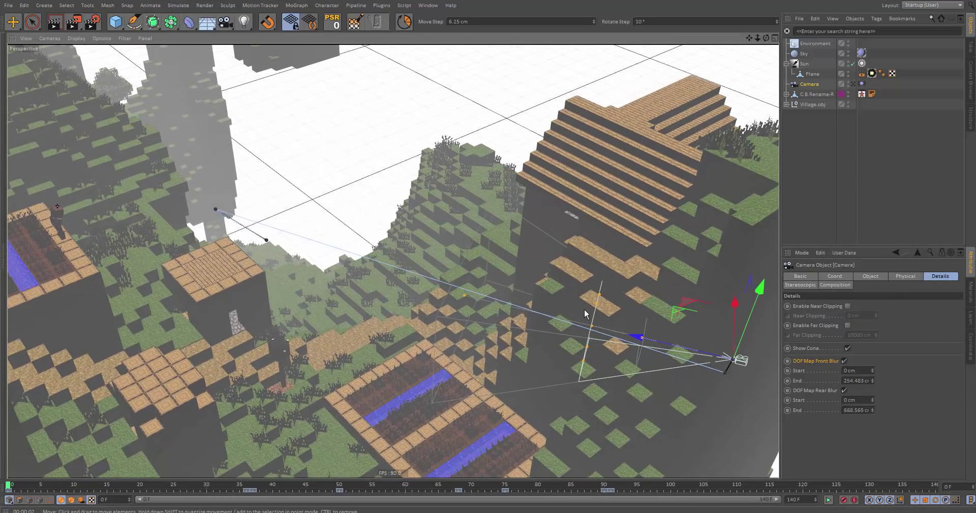
alt+drag(584, 309, 640, 274)
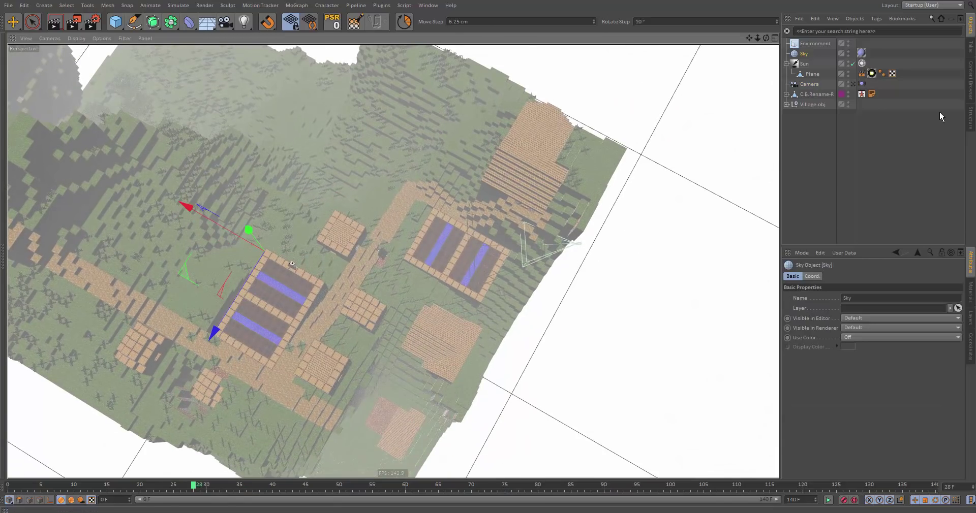
click(939, 113)
click(815, 85)
alt+drag(528, 285, 480, 247)
scroll(481, 247, up, 5)
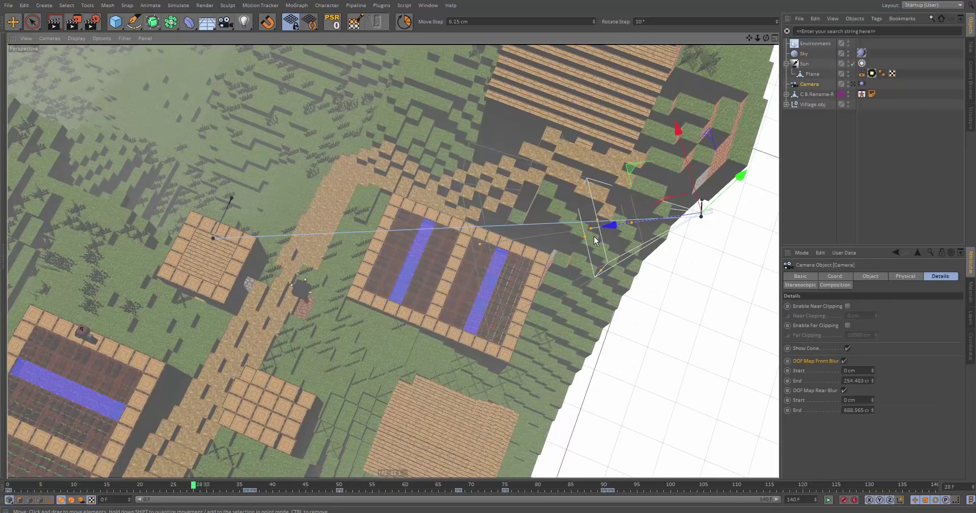
drag(595, 240, 141, 325)
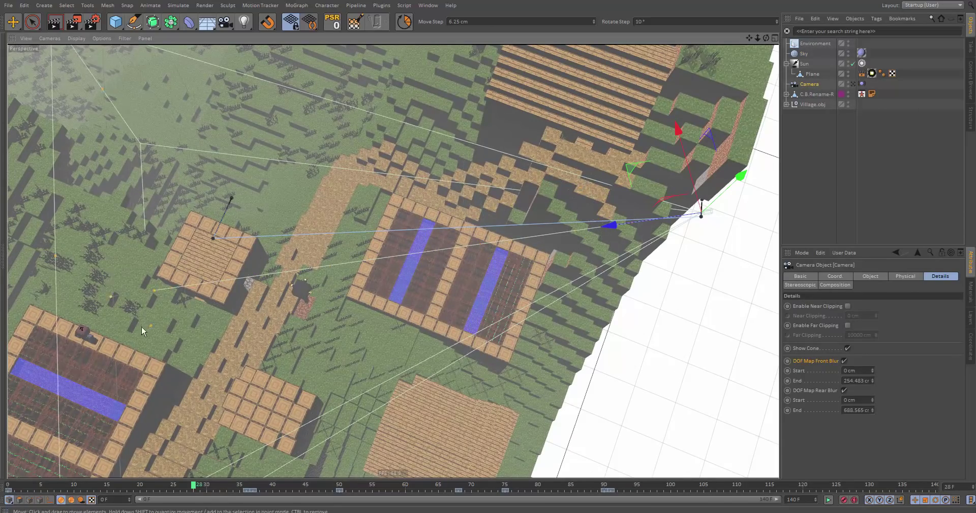
alt+middle_drag(141, 326, 221, 307)
key(ctrl+z)
drag(678, 206, 176, 276)
alt+drag(195, 312, 282, 272)
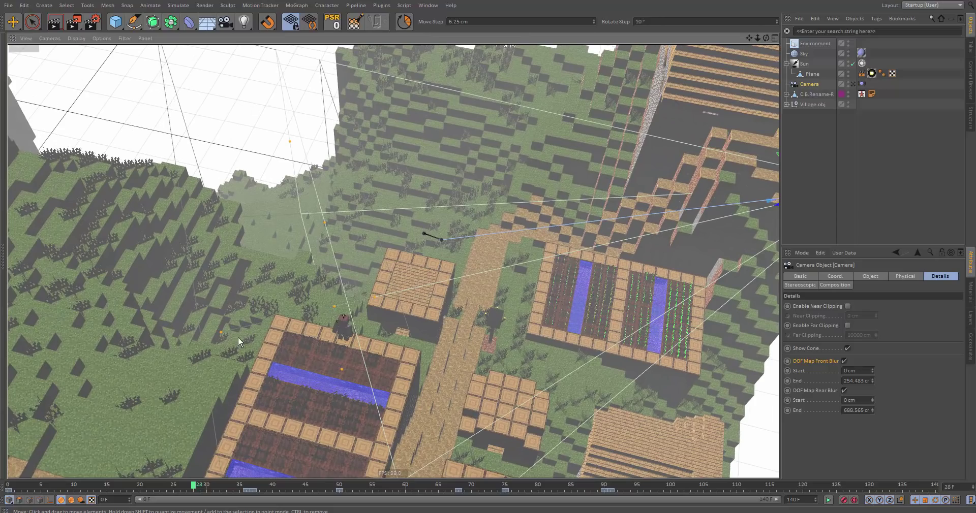
- Stretch the camera's front blur end to about 1571 cm and its rear blur end to about 1548 cm
alt+drag(238, 336, 459, 319)
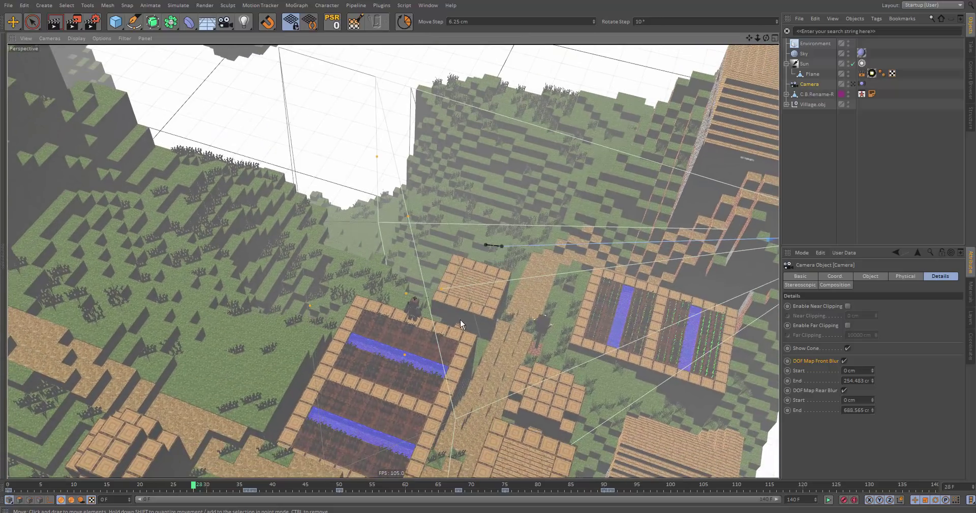
drag(442, 288, 649, 294)
alt+drag(655, 298, 548, 290)
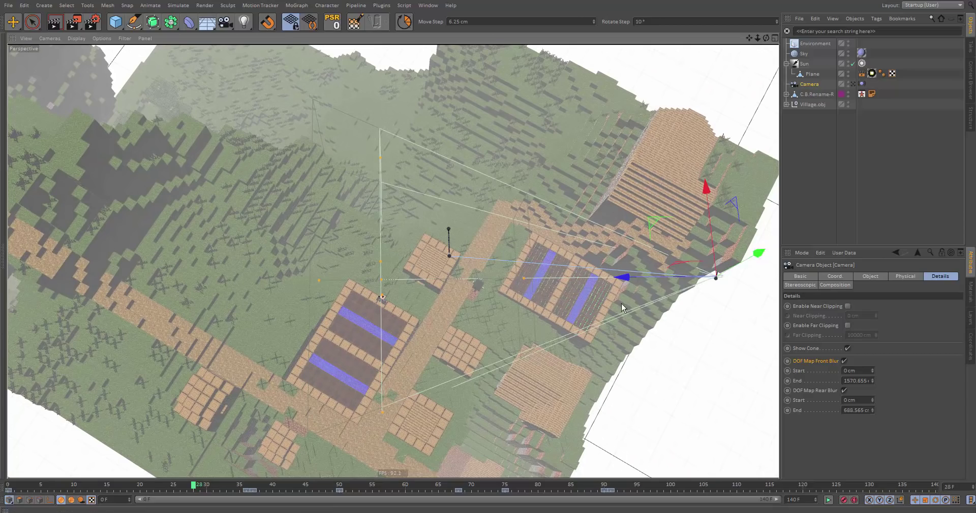
alt+drag(621, 303, 634, 268)
drag(488, 281, 409, 283)
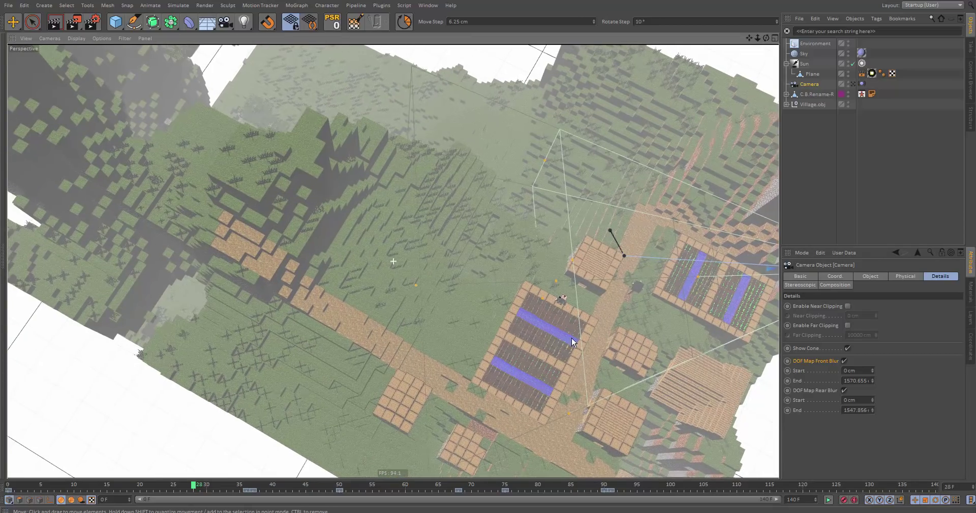
alt+middle_drag(655, 322, 548, 294)
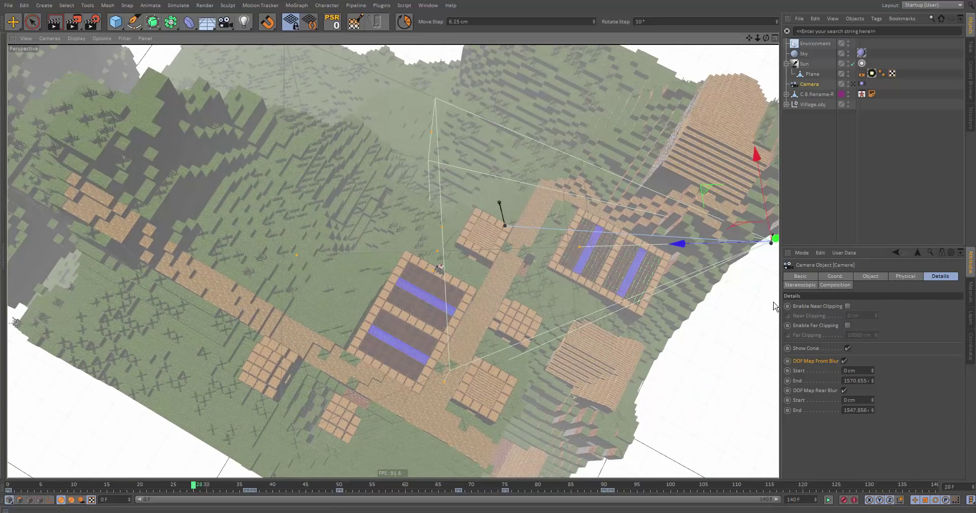
alt+drag(471, 277, 481, 231)
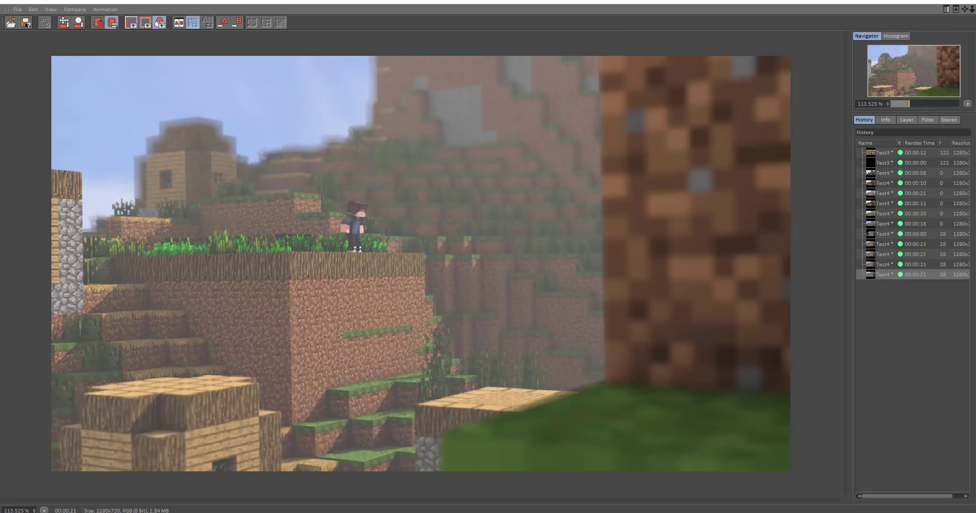
- Set the Depth of Field effect's Blur Strength to 3% in the render settings and check the result in a render
click(917, 1)
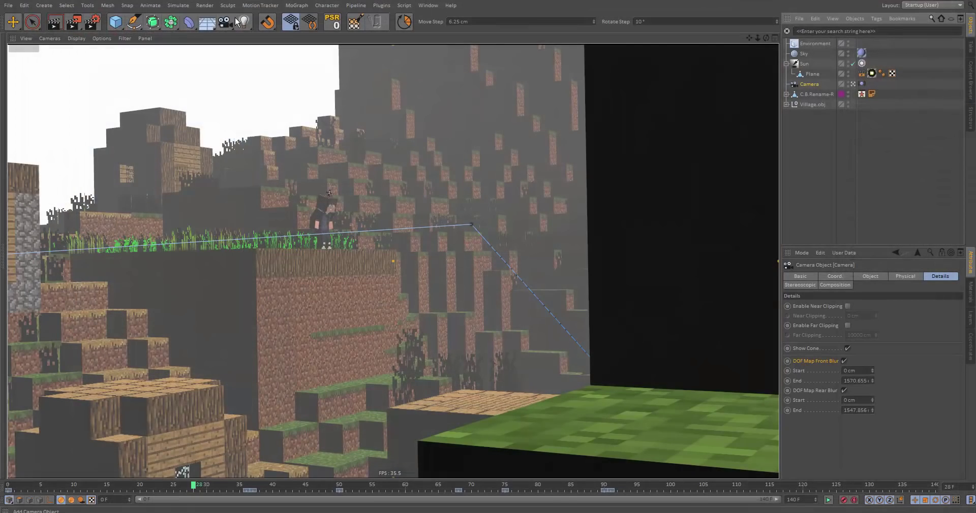
click(92, 21)
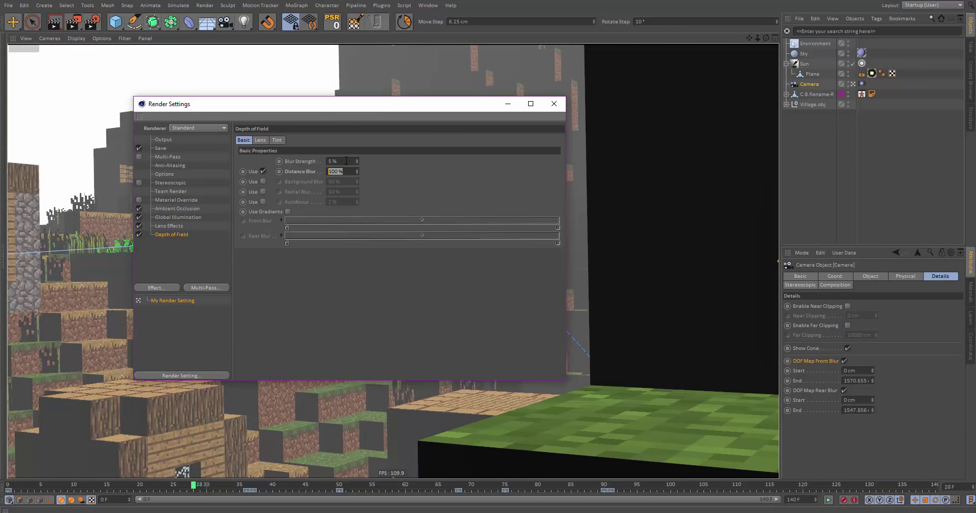
double_click(346, 161)
text(3)
key(Return)
key(Escape)
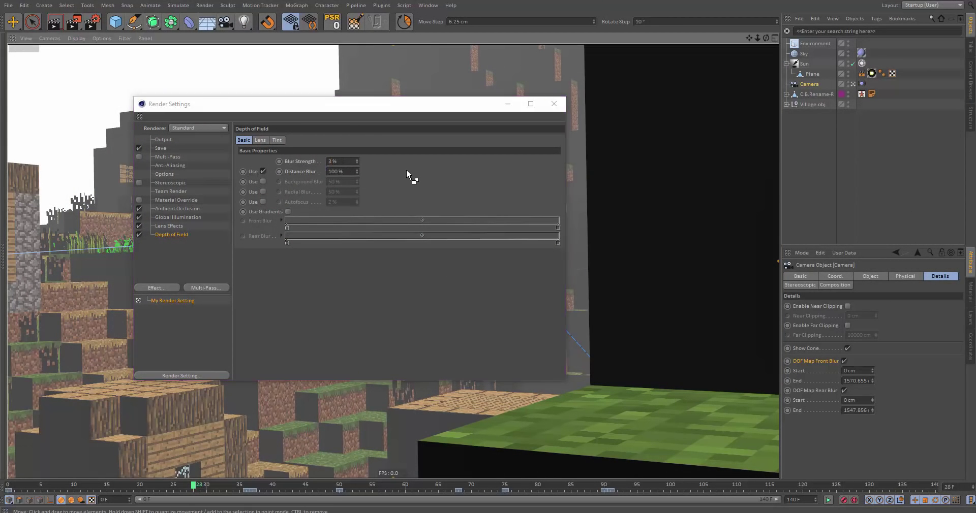
key(Escape)
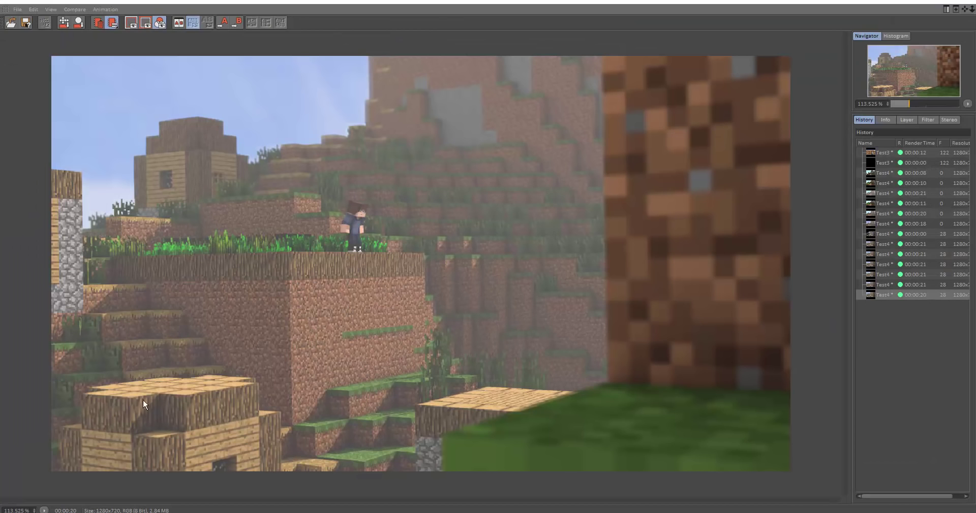
click(965, 2)
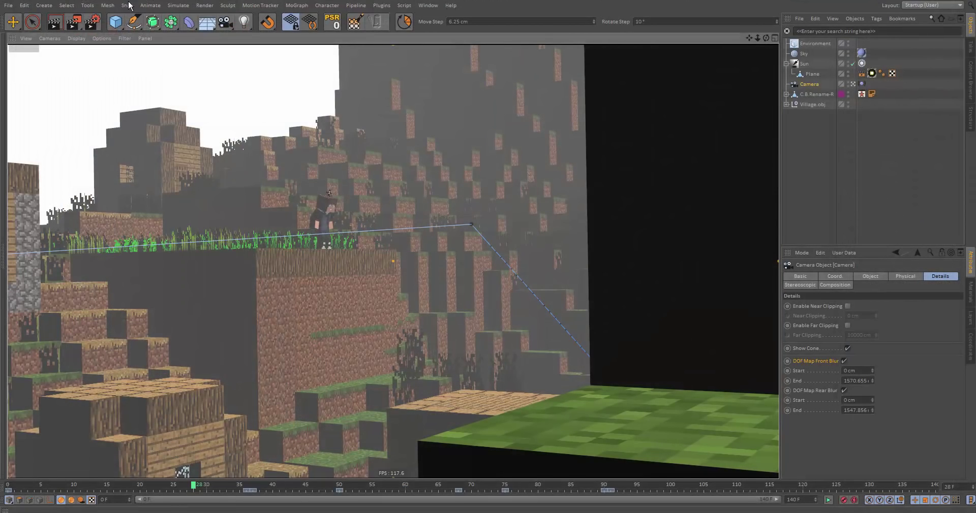
click(90, 21)
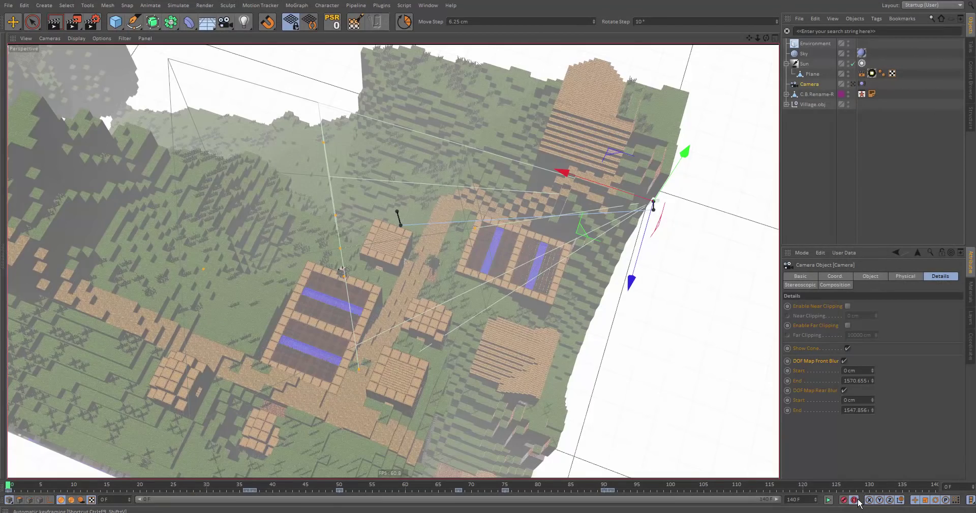
- Turn on automatic keyframing for the scene camera's settings
click(857, 500)
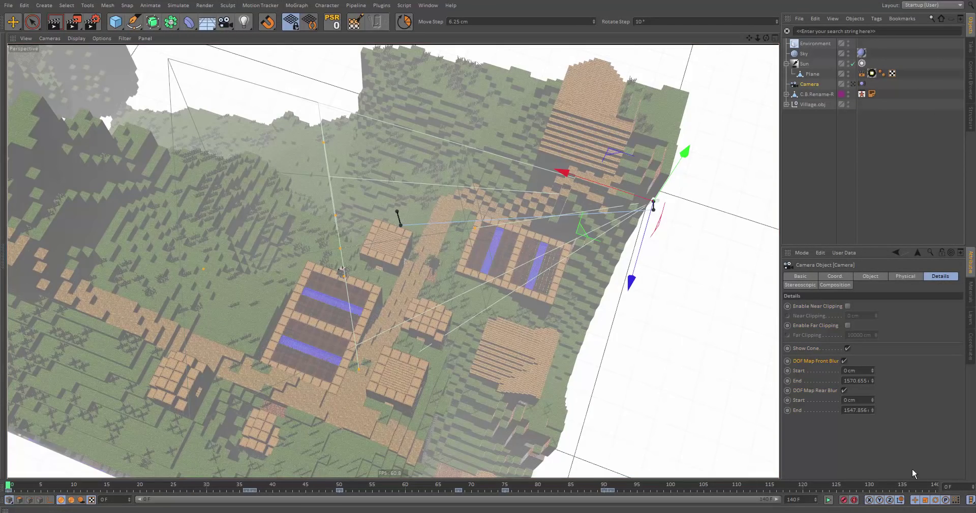
alt+middle_drag(556, 269, 542, 279)
alt+drag(542, 279, 607, 323)
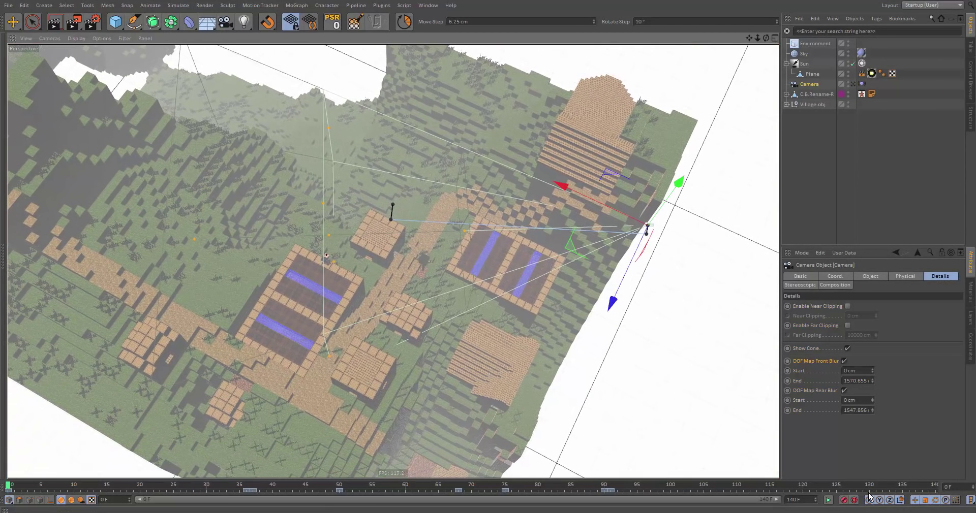
click(855, 500)
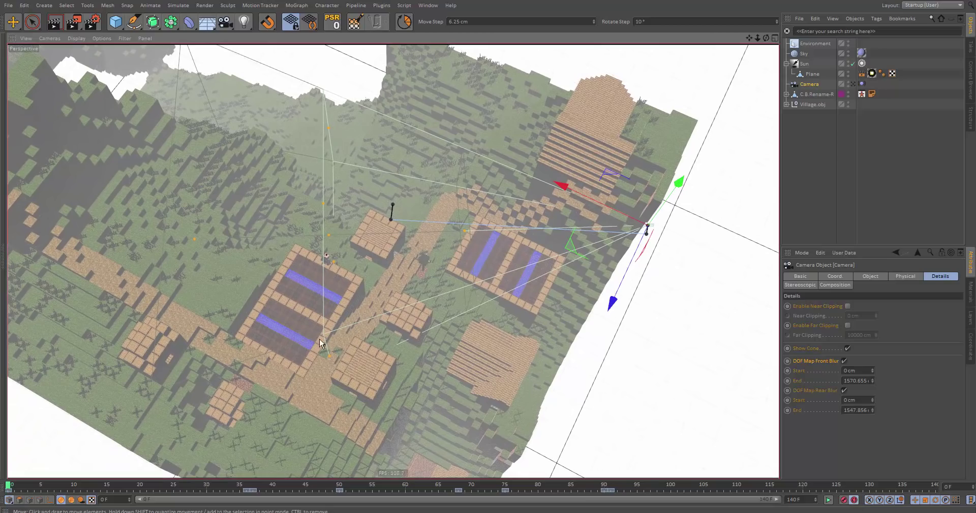
- At frame 37, pull the camera's focus plane back from beyond the village to the character beside the farm plot
drag(261, 486, 254, 486)
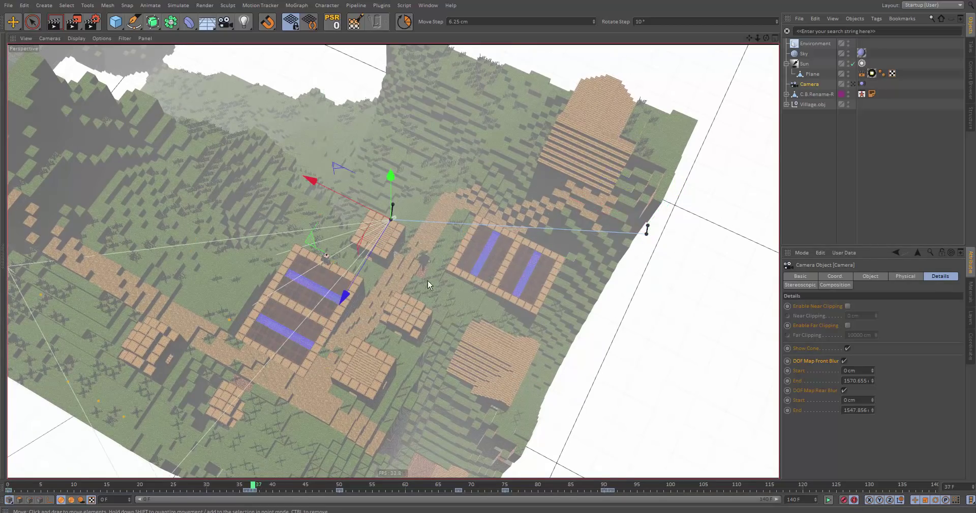
alt+drag(428, 279, 410, 258)
scroll(410, 260, down, 6)
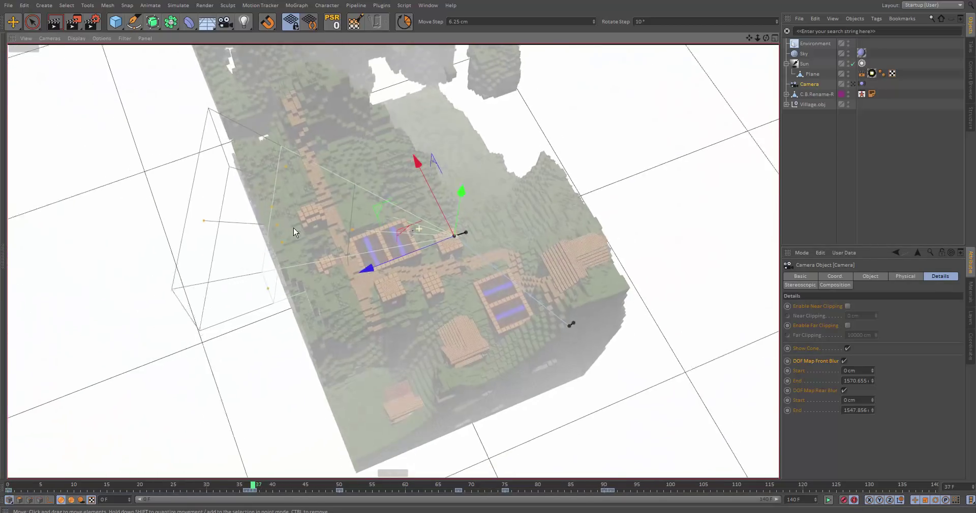
scroll(358, 231, up, 5)
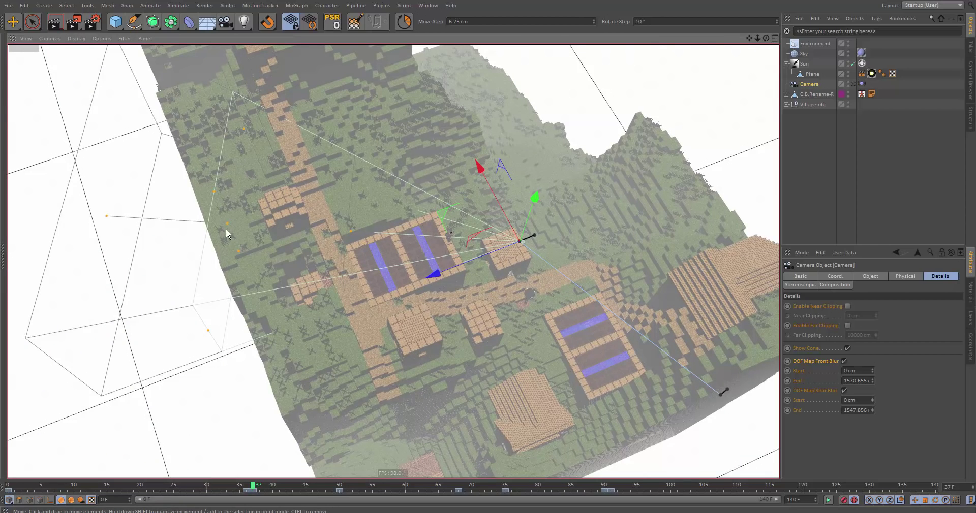
drag(226, 228, 445, 246)
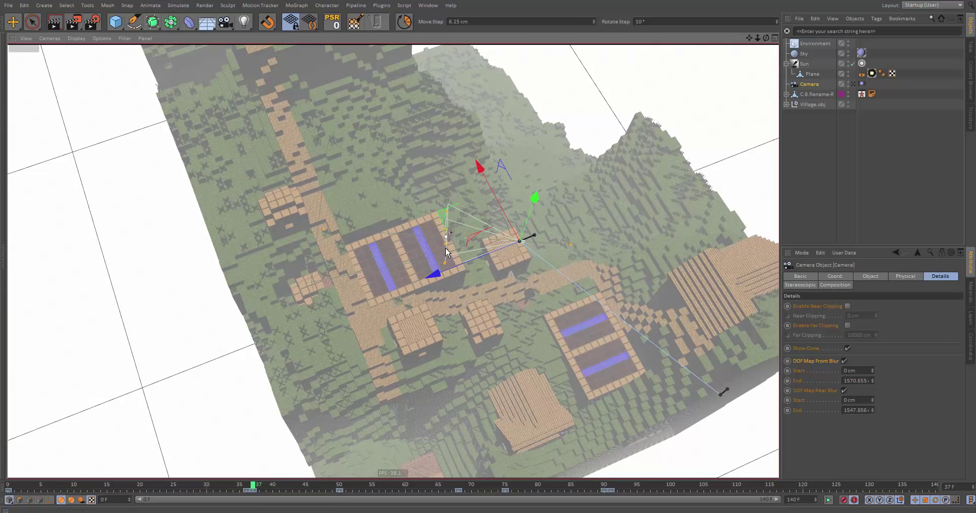
- At frame 37, shorten the camera's front blur end to about 518 cm and its rear blur end to about 386 cm
alt+right_drag(450, 247, 767, 255)
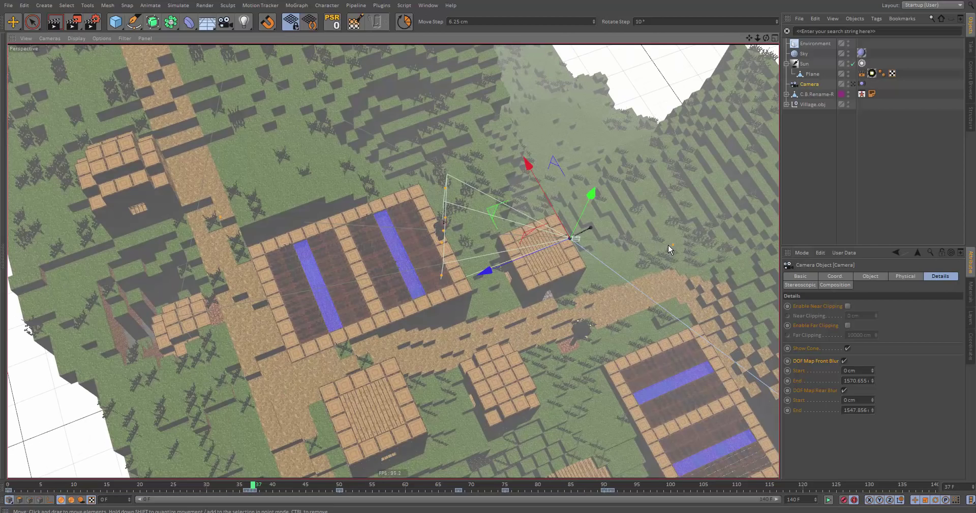
drag(669, 246, 514, 247)
scroll(332, 229, down, 3)
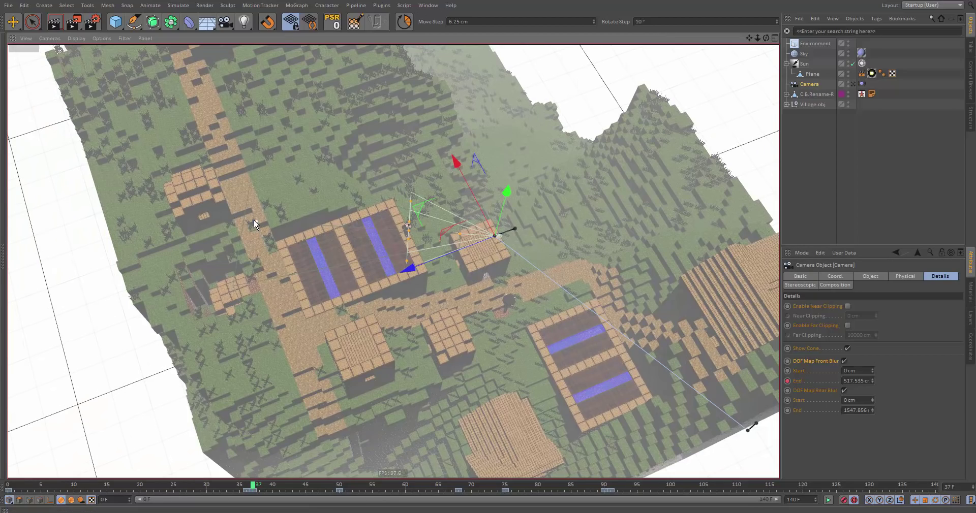
drag(378, 246, 370, 245)
- At frame 36, stretch the camera's front blur end to about 1601 cm and its rear blur end to about 1775 cm
drag(255, 485, 227, 486)
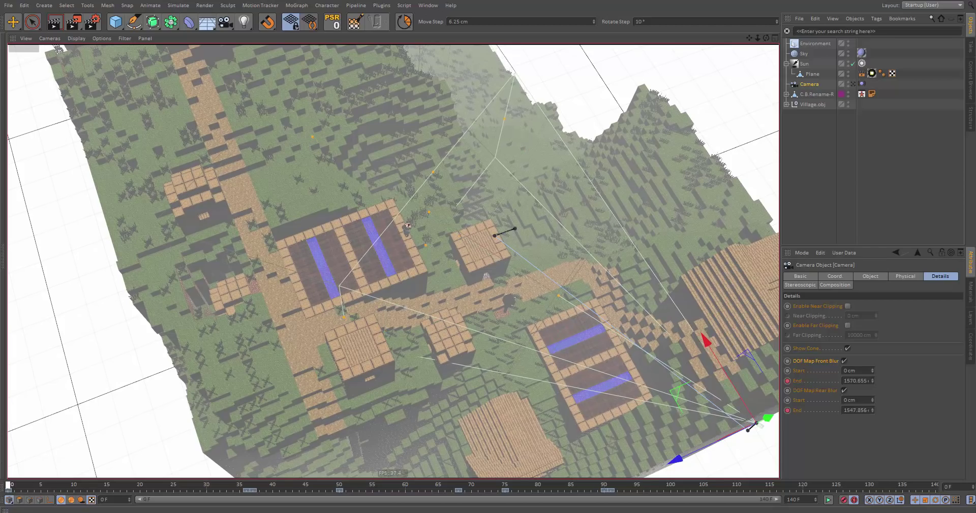
click(247, 490)
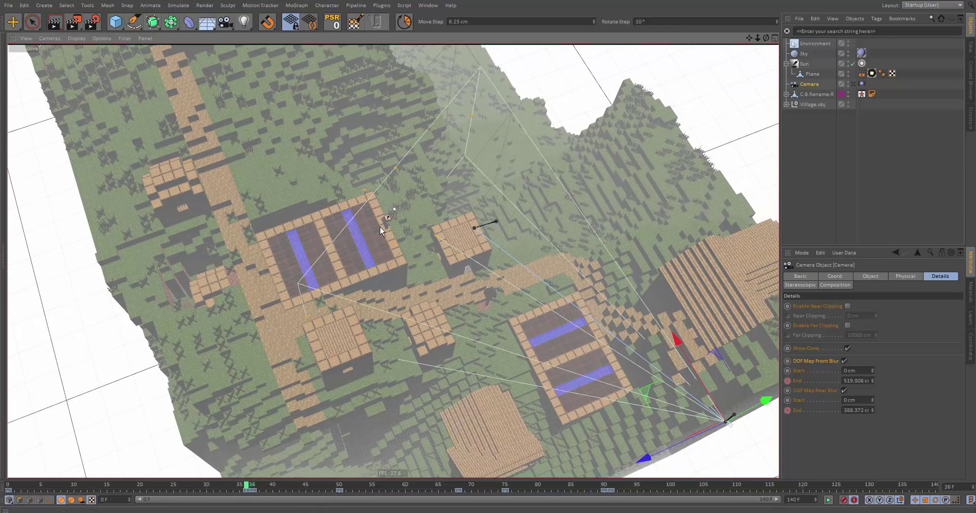
alt+drag(379, 225, 419, 222)
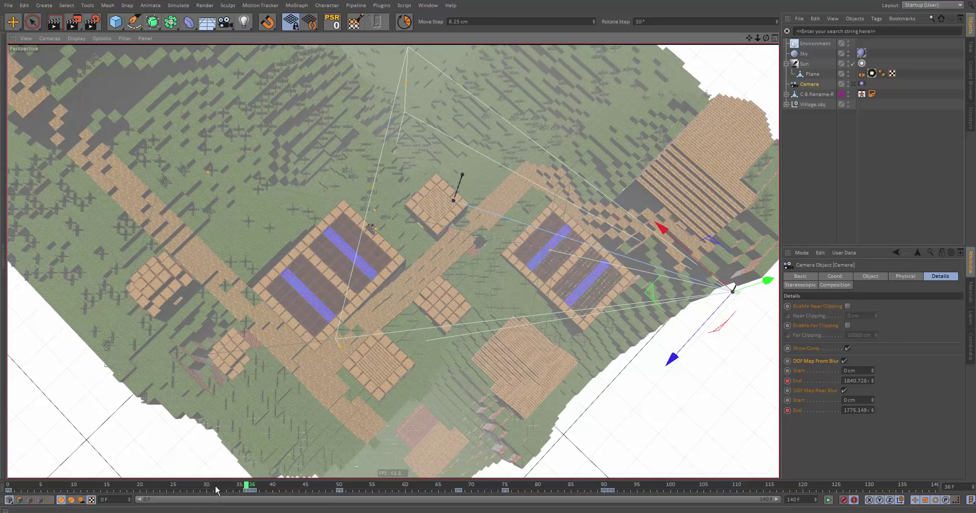
drag(215, 487, 249, 486)
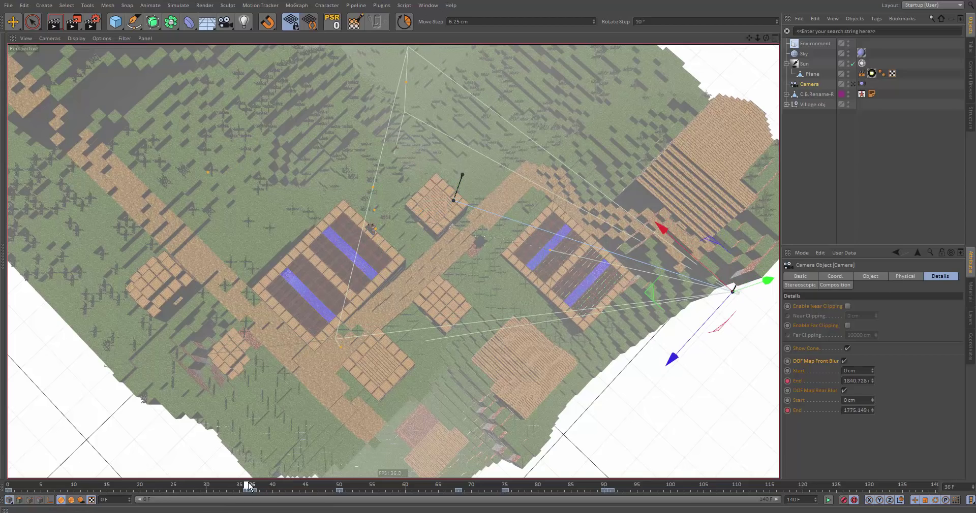
drag(550, 251, 472, 308)
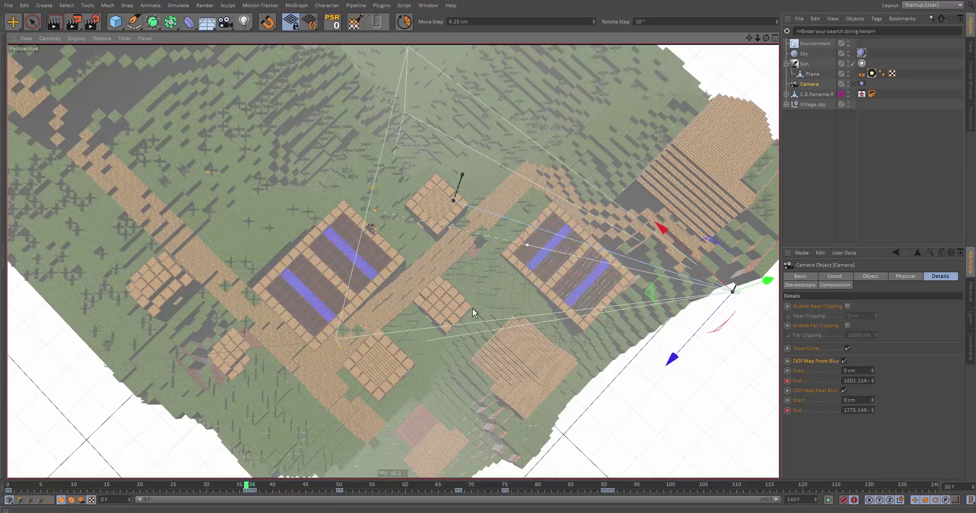
- Check the camera's focus range against the walking character from frame 37 through frames 83 to 88
click(254, 484)
scroll(443, 232, up, 4)
scroll(443, 232, down, 1)
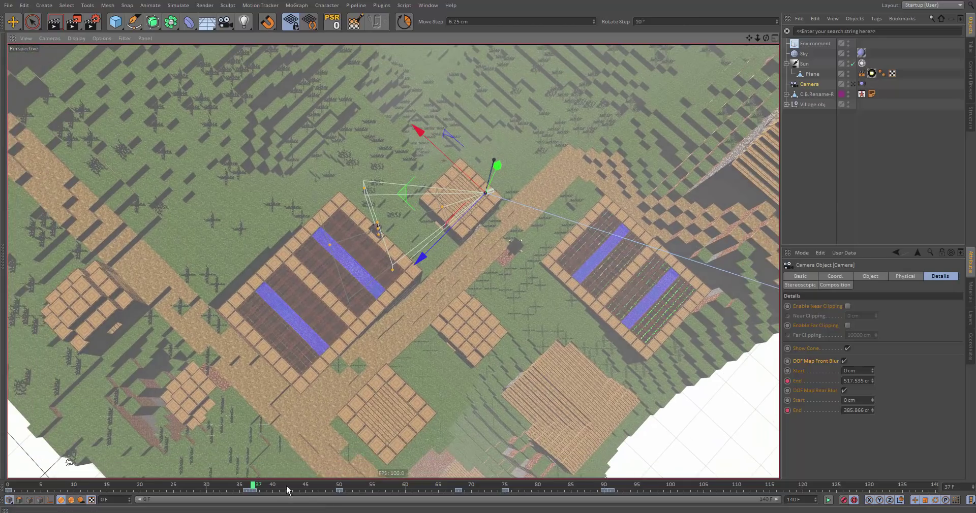
drag(287, 488, 591, 485)
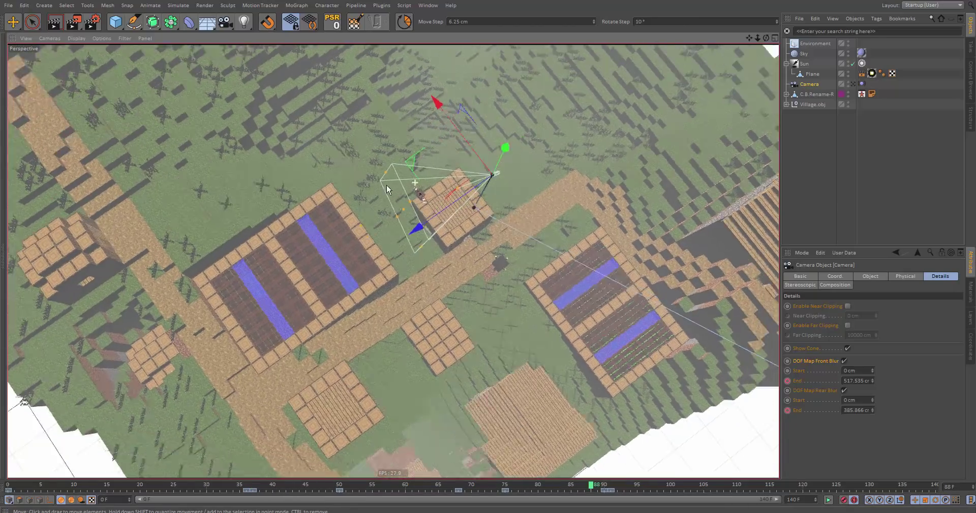
alt+drag(386, 185, 614, 176)
scroll(551, 217, up, 5)
scroll(546, 219, down, 2)
drag(590, 486, 557, 487)
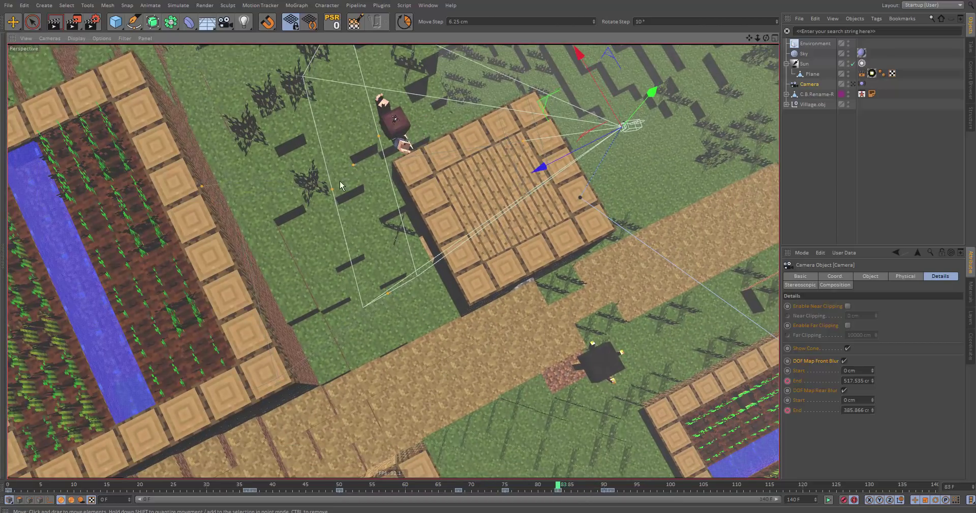
- At frame 94, refocus the camera on the character behind the house and shorten its front blur end to about 431 cm
alt+drag(371, 161, 532, 153)
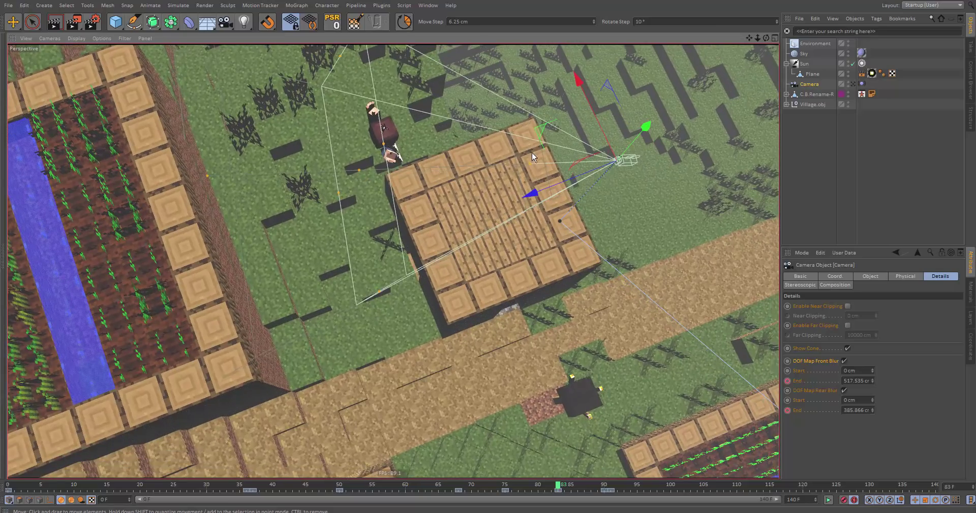
alt+drag(454, 213, 434, 176)
drag(558, 487, 631, 487)
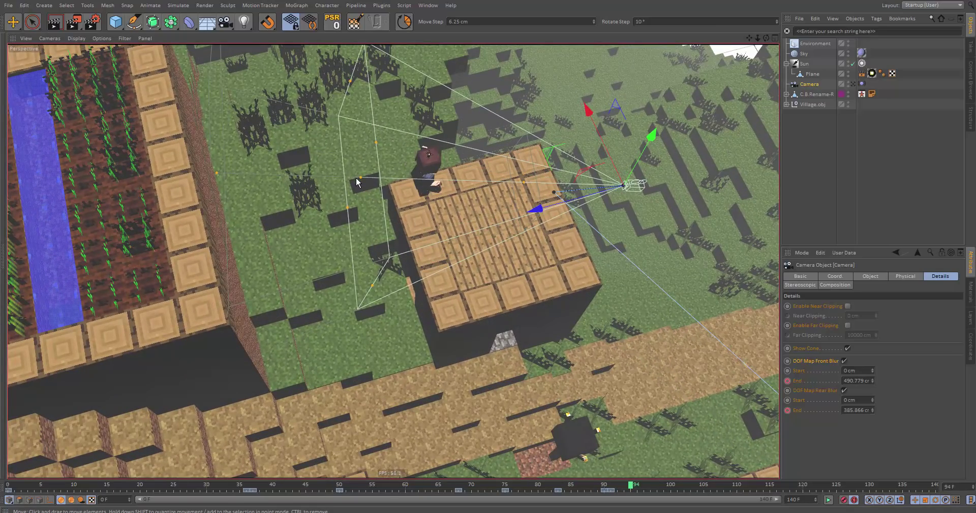
drag(358, 178, 577, 182)
alt+drag(320, 191, 407, 148)
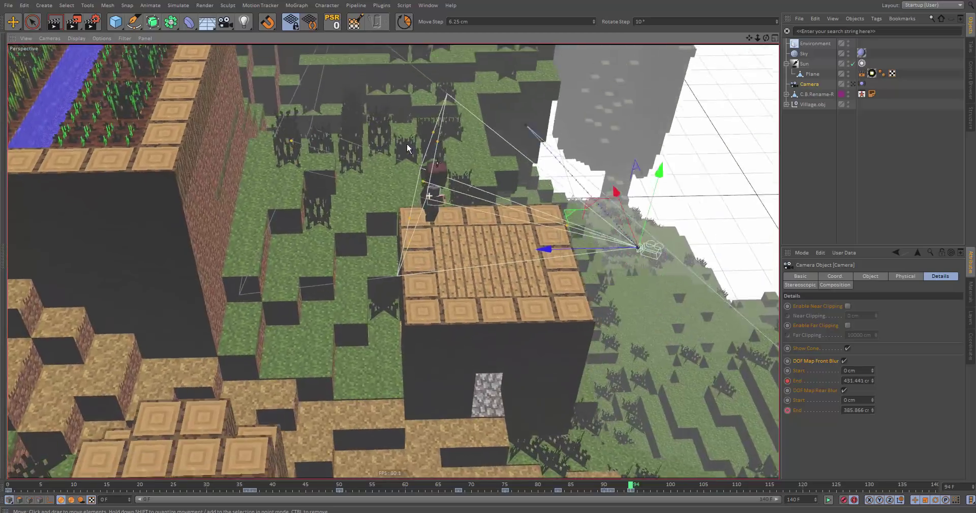
scroll(394, 196, down, 10)
drag(451, 486, 97, 510)
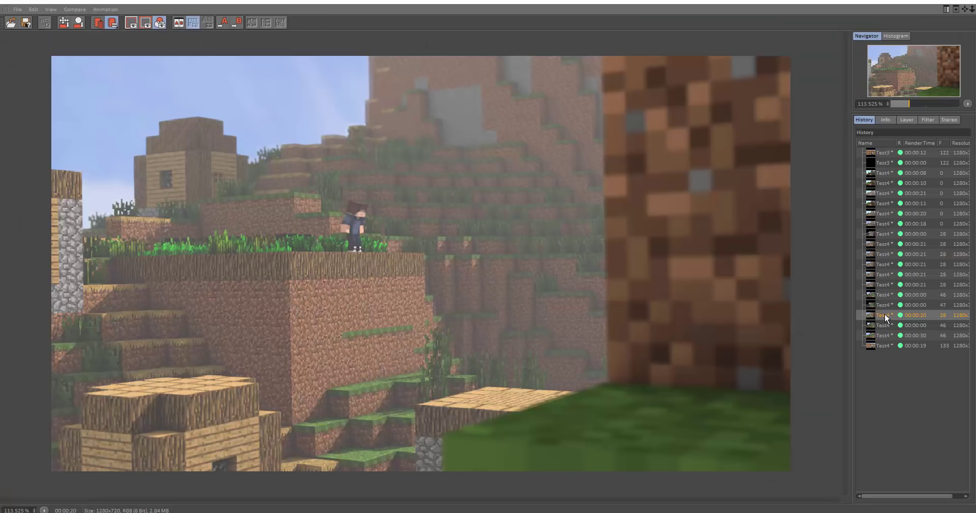
- Compare the finished depth-of-field renders of frames 28, 46 and 133 in the render history
click(883, 344)
click(884, 334)
click(884, 315)
click(887, 336)
click(886, 347)
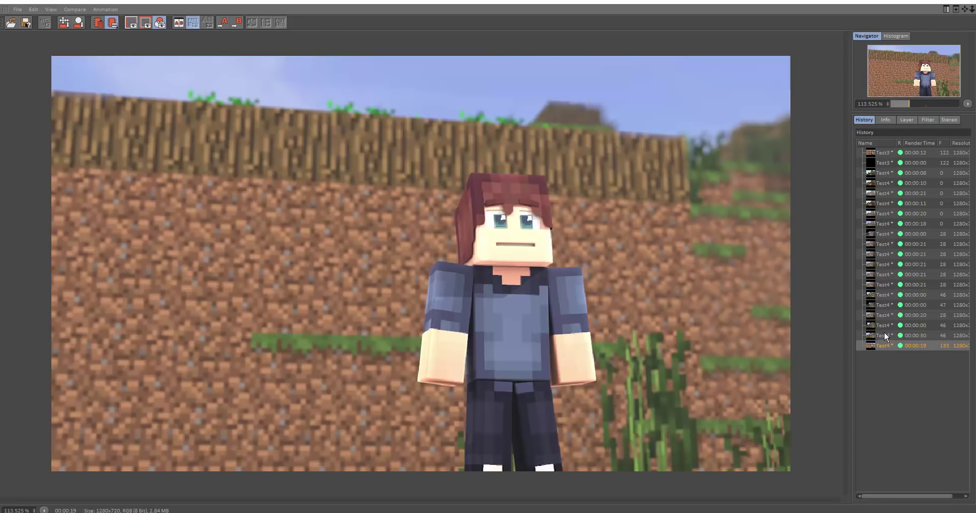
click(883, 333)
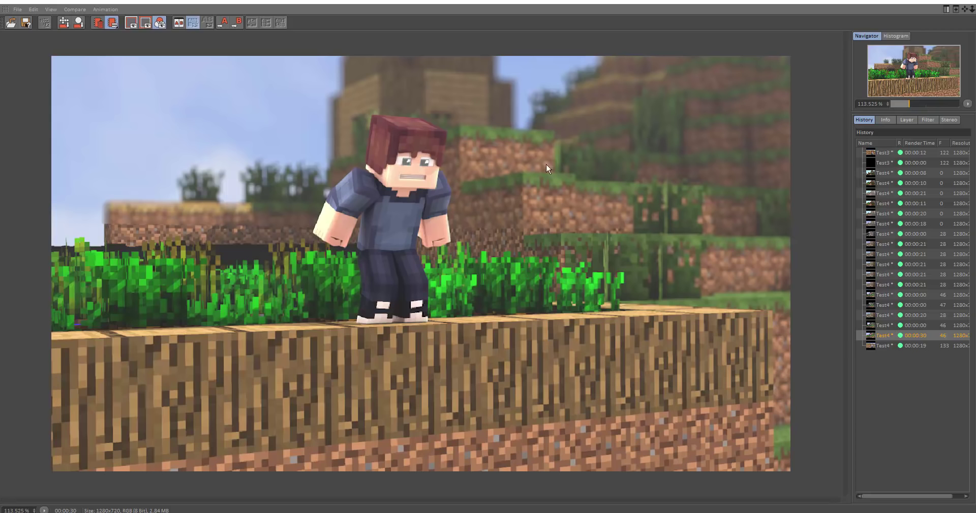
- Compare the frame 46 render with and without depth of field, recheck frames 28 and 133, and leave the render viewer
click(890, 326)
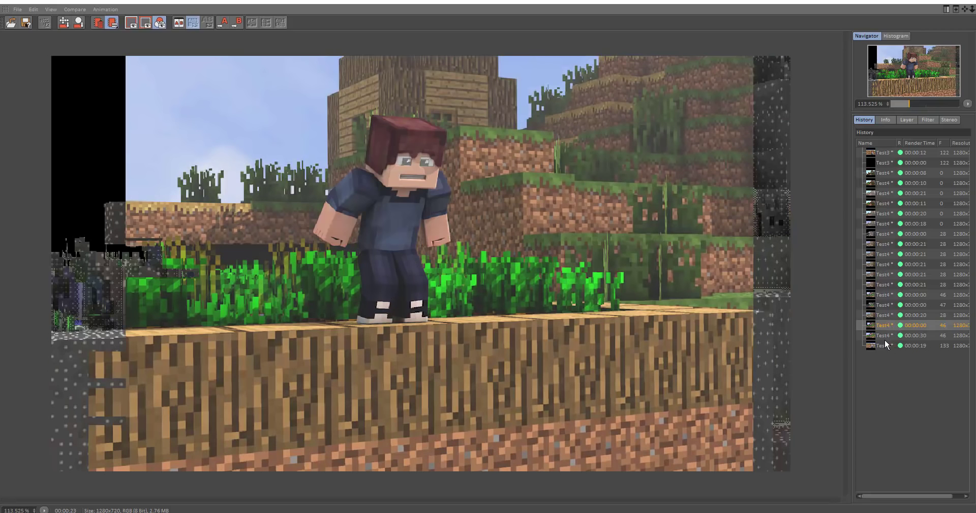
click(885, 336)
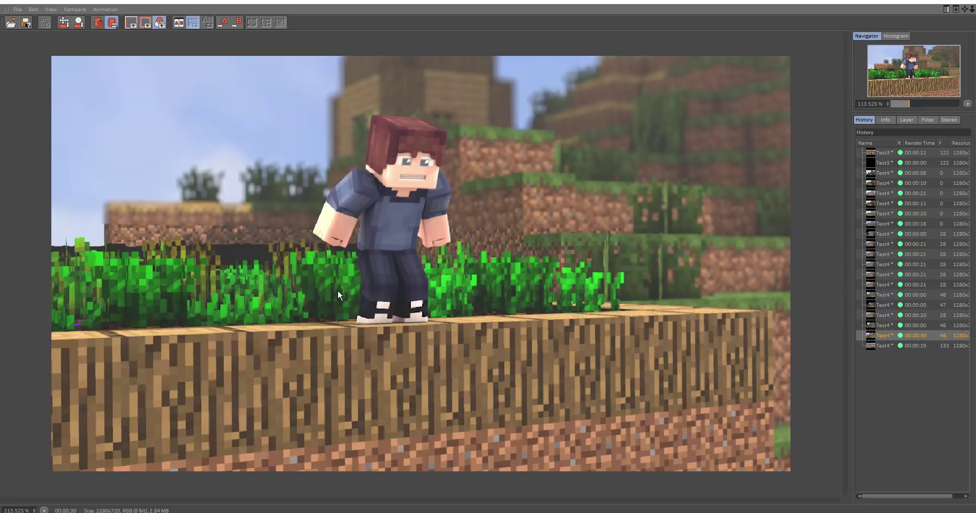
click(886, 326)
click(886, 334)
click(883, 329)
click(881, 337)
click(882, 345)
click(881, 336)
click(879, 317)
click(879, 335)
click(880, 344)
click(965, 12)
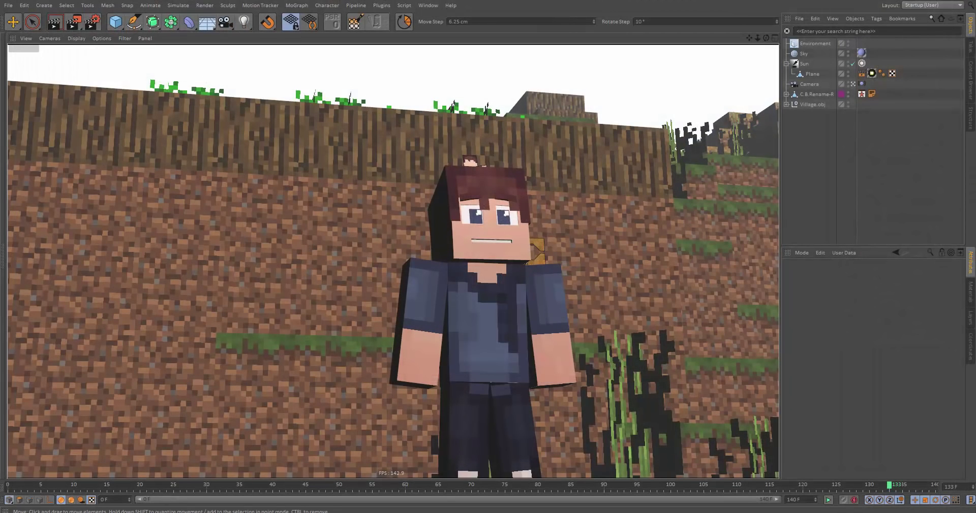
- Show the Save options in the render settings and choose JPEG as the image format
click(92, 24)
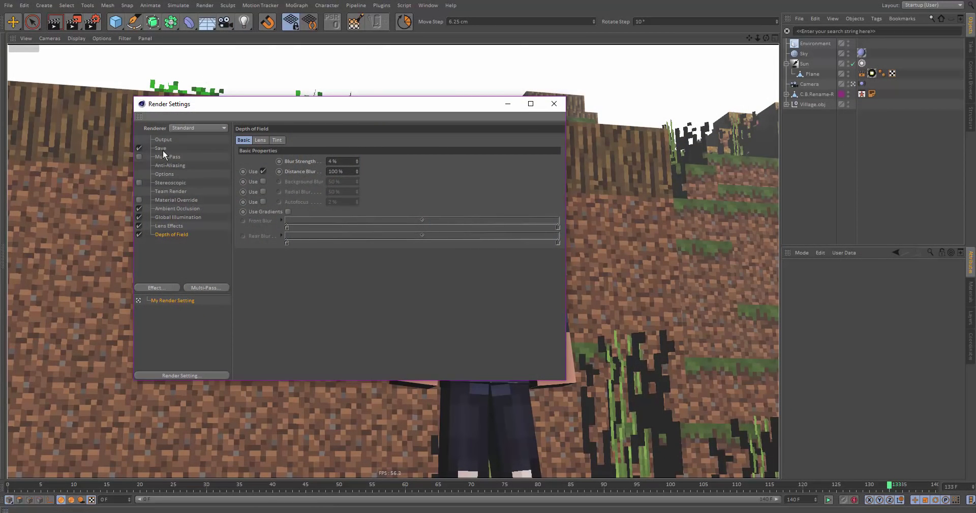
click(162, 149)
click(369, 166)
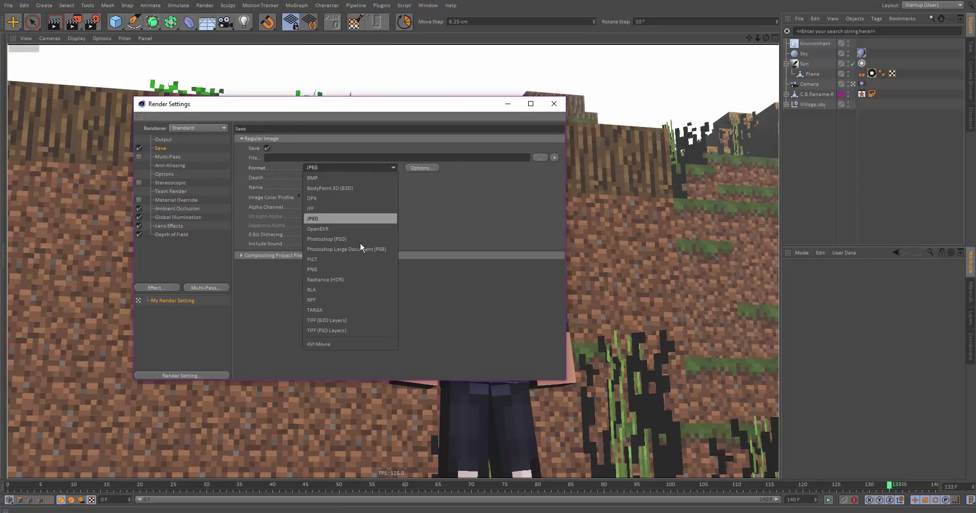
click(345, 220)
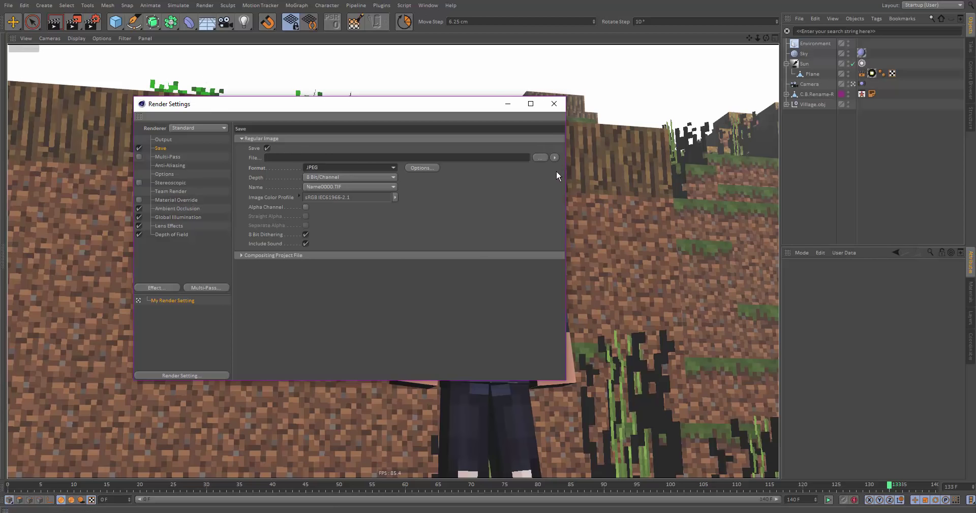
- Review the other available output formats, including PNG and AVI Movie, and keep JPEG selected
click(319, 168)
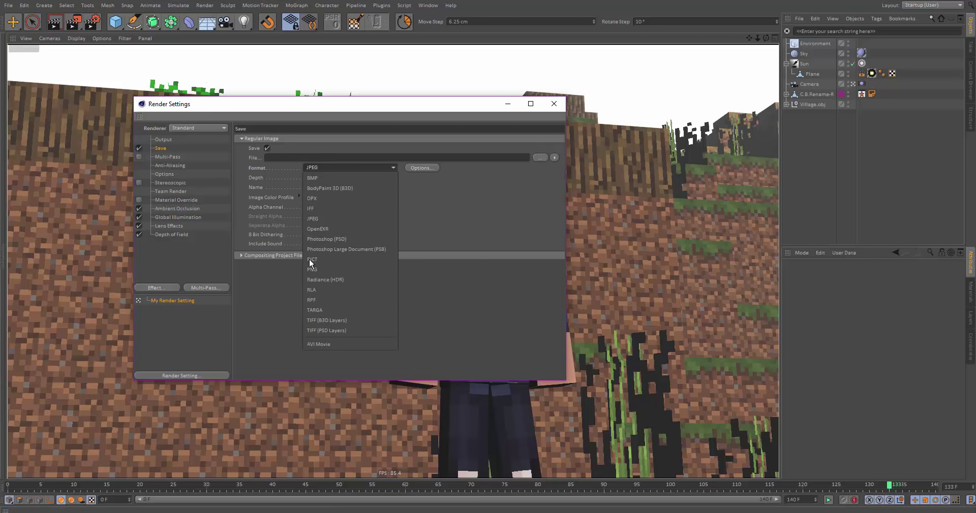
click(362, 161)
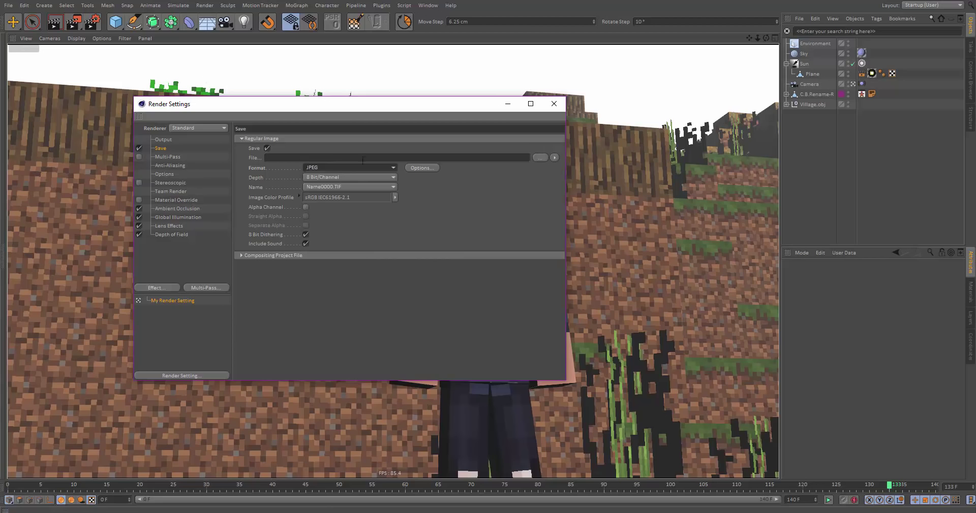
click(322, 166)
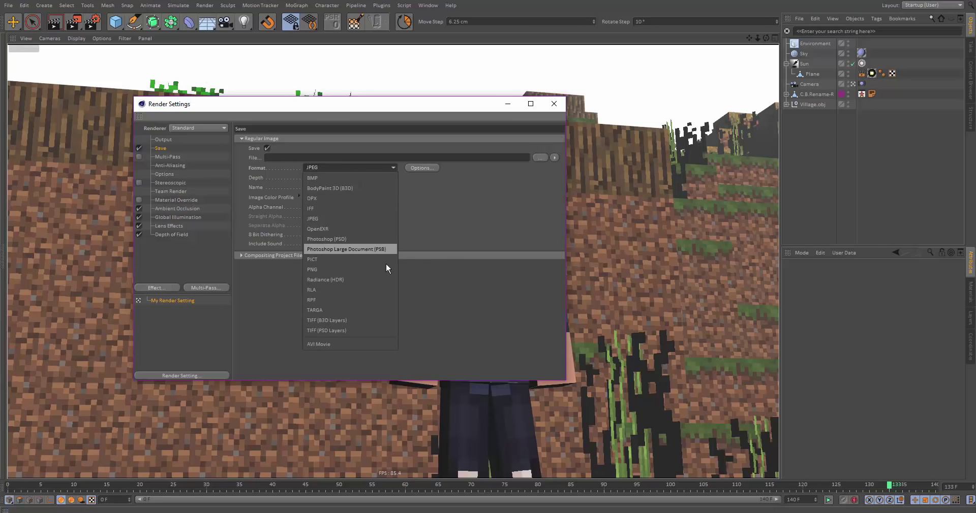
click(332, 220)
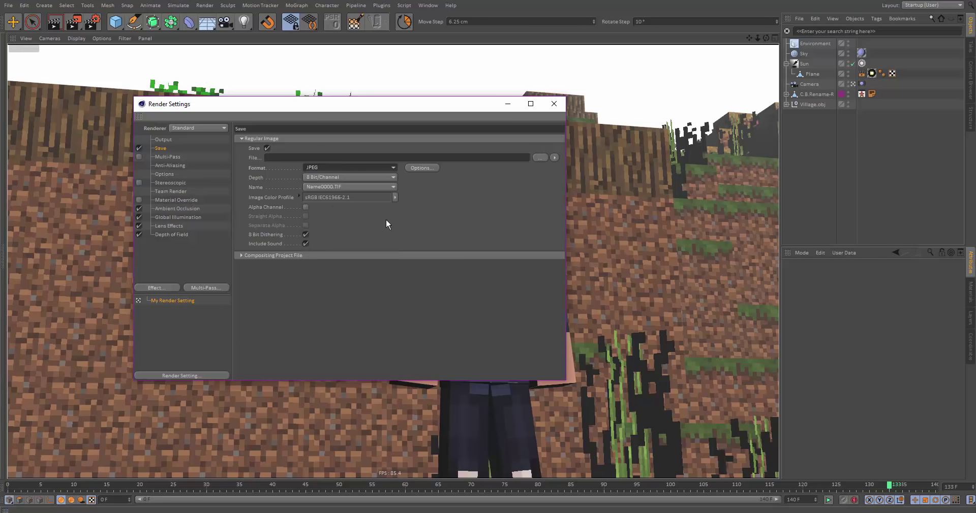
click(337, 166)
click(321, 167)
click(321, 167)
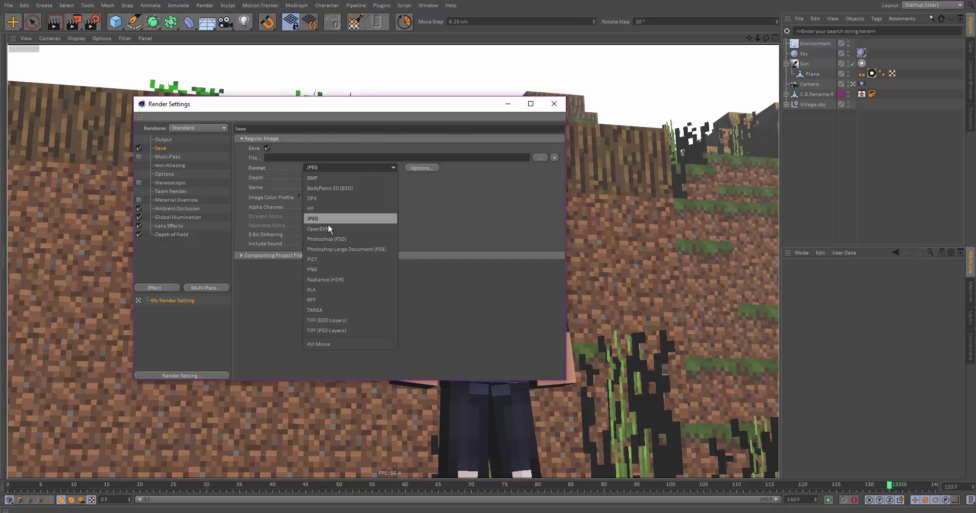
click(328, 224)
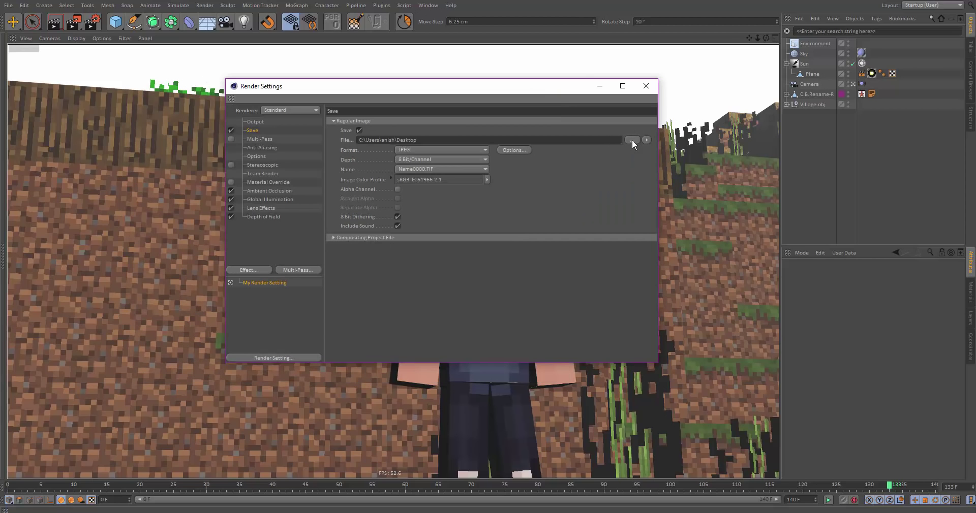
- Set the render output to save in the Tutorial folder on the Desktop under the file name Tutorial
click(632, 140)
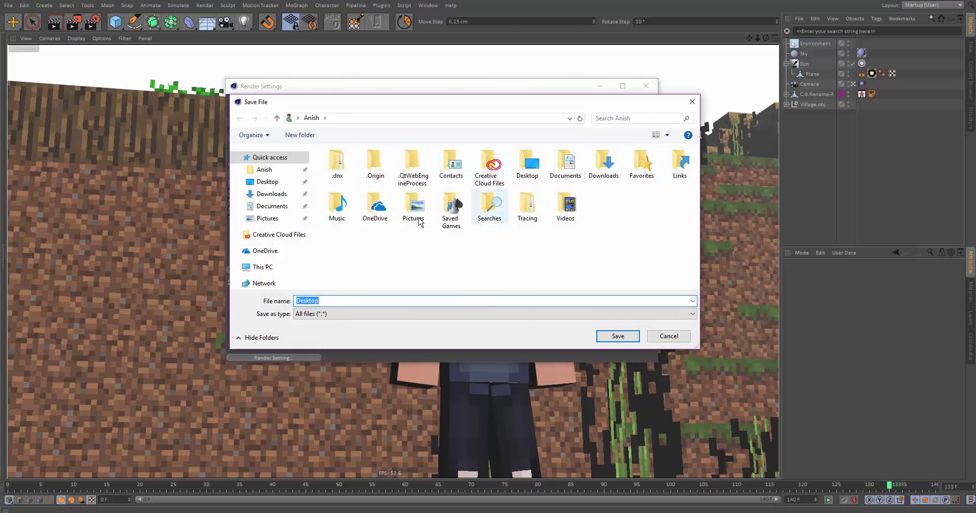
click(283, 188)
click(363, 232)
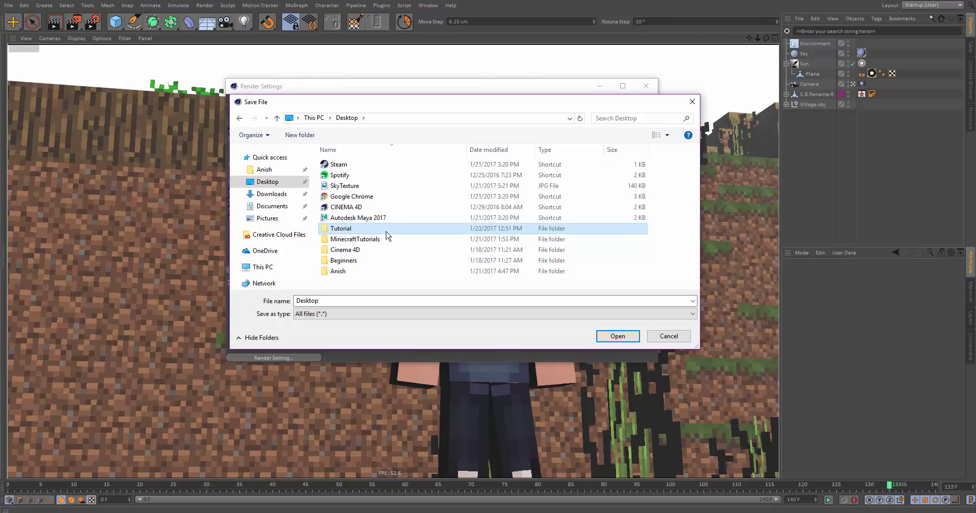
double_click(359, 228)
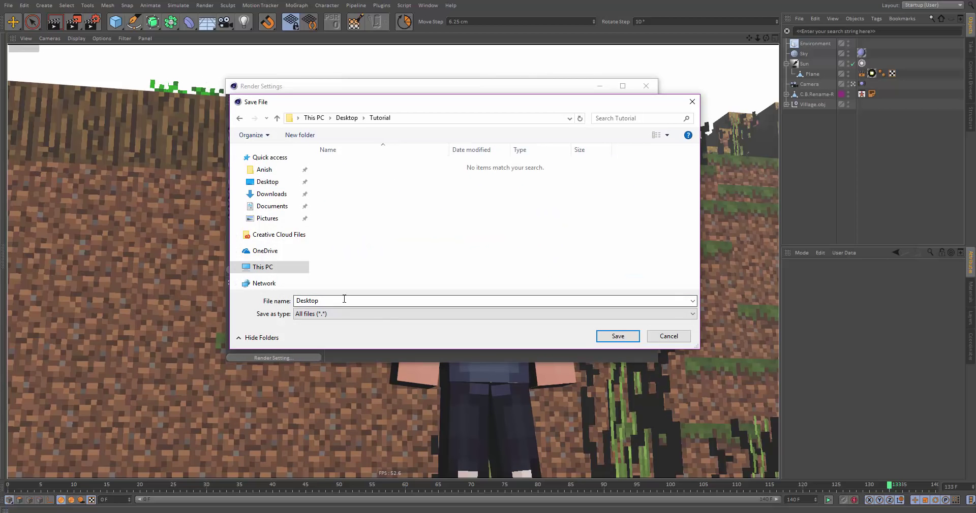
drag(344, 301, 240, 299)
text(Tutorial)
click(615, 337)
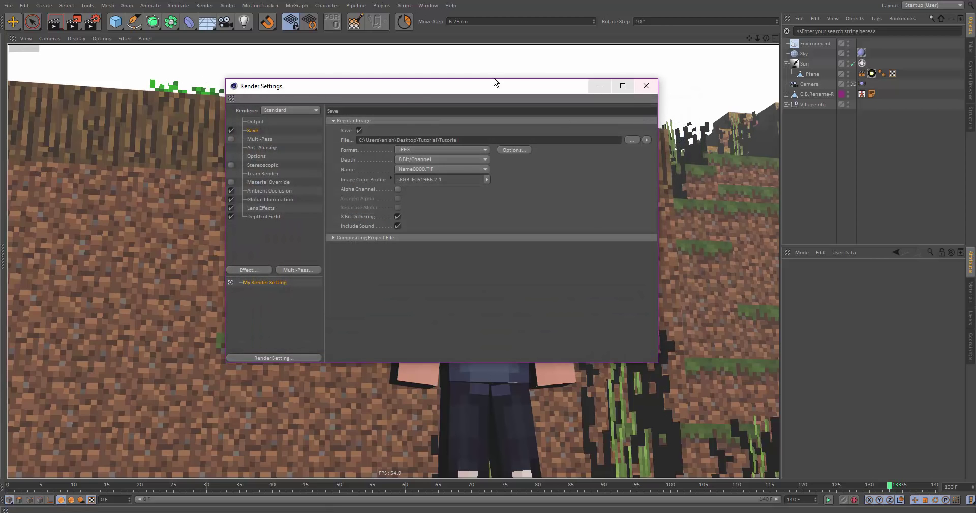
- Set the render output's frame range to all frames of the animation, with a frame rate of 30
drag(415, 87, 380, 92)
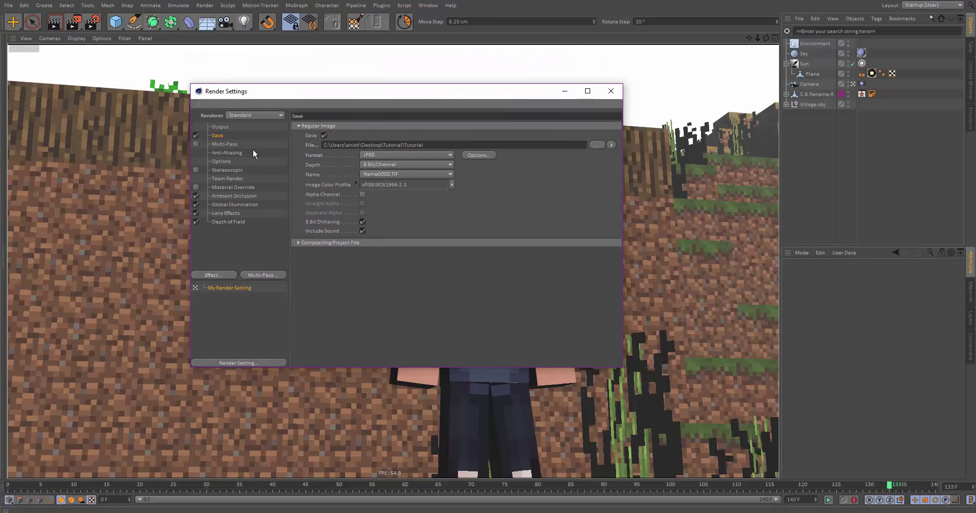
click(219, 127)
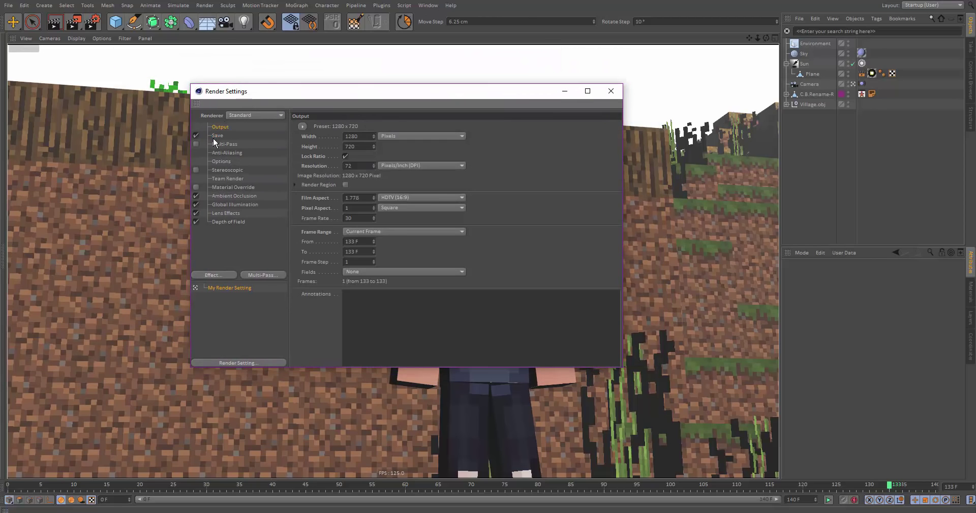
click(444, 232)
click(422, 264)
key(BackSpace)
key(BackSpace)
text(30)
key(Return)
- Check the Anti-Aliasing, Multi-Pass, Team Render and Depth of Field settings, and start rendering the animation to the Picture Viewer
click(244, 153)
click(236, 143)
click(237, 153)
click(236, 179)
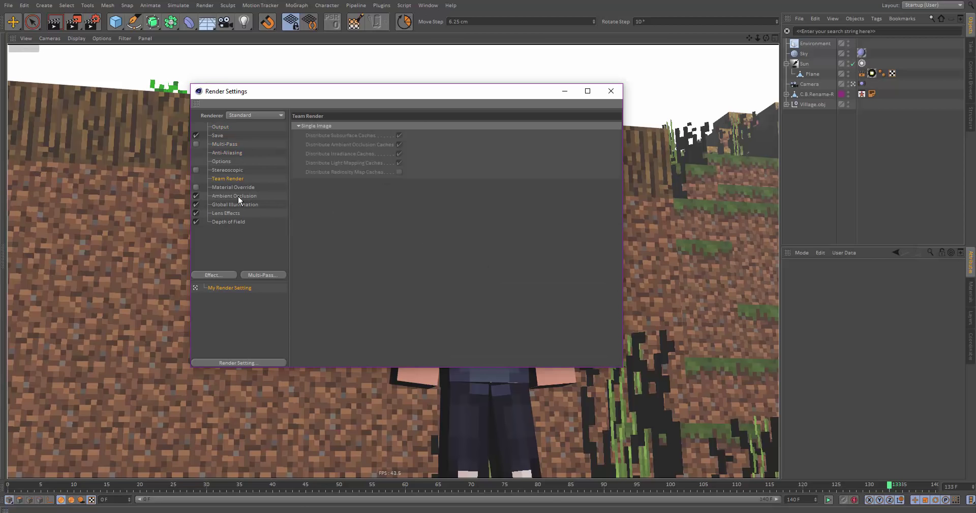
click(232, 219)
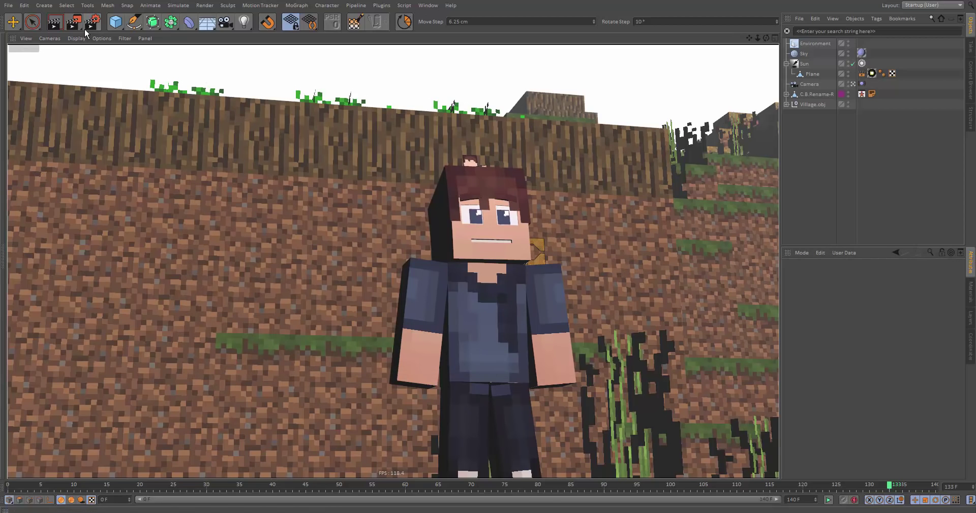
click(76, 21)
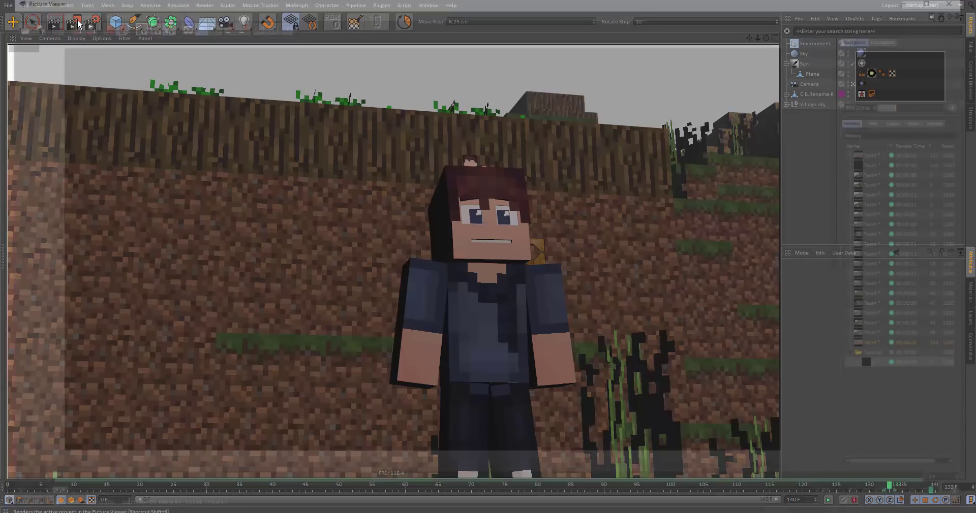